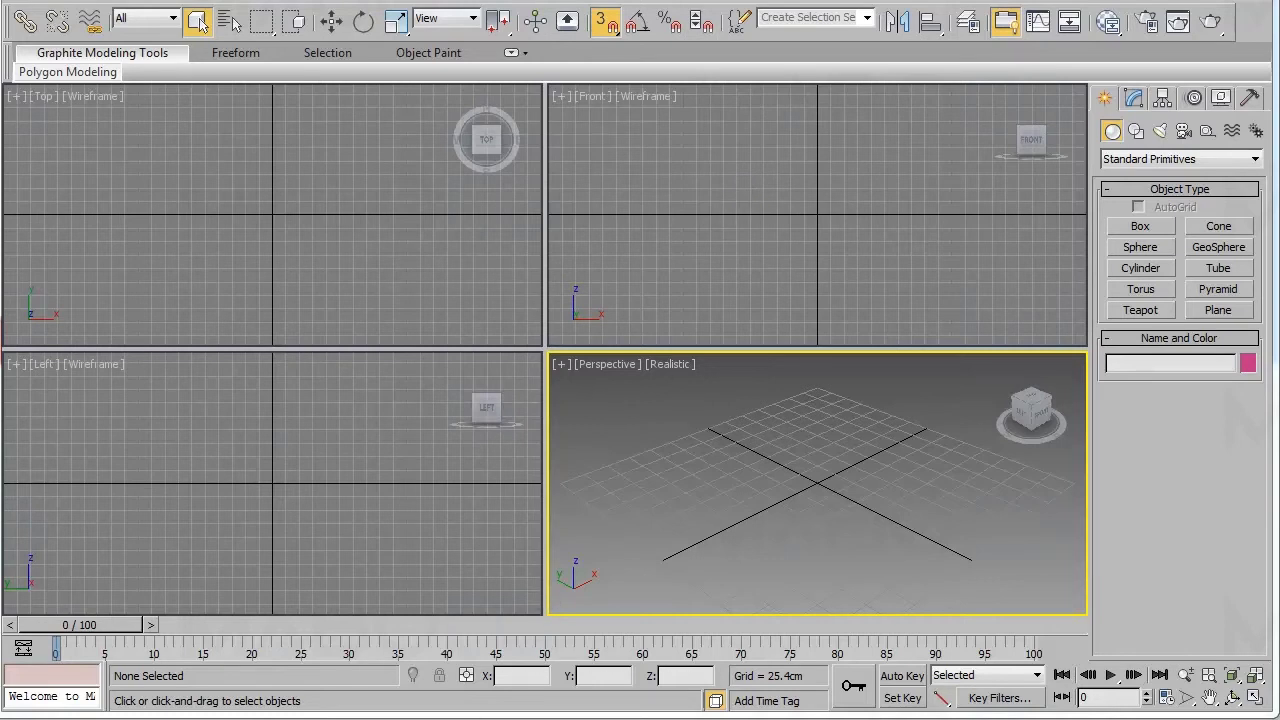
Check the pixel dimensions of vase.jpg and draw a plane about 295 cm long and 163 cm wide in the Front viewport.
click(442, 718)
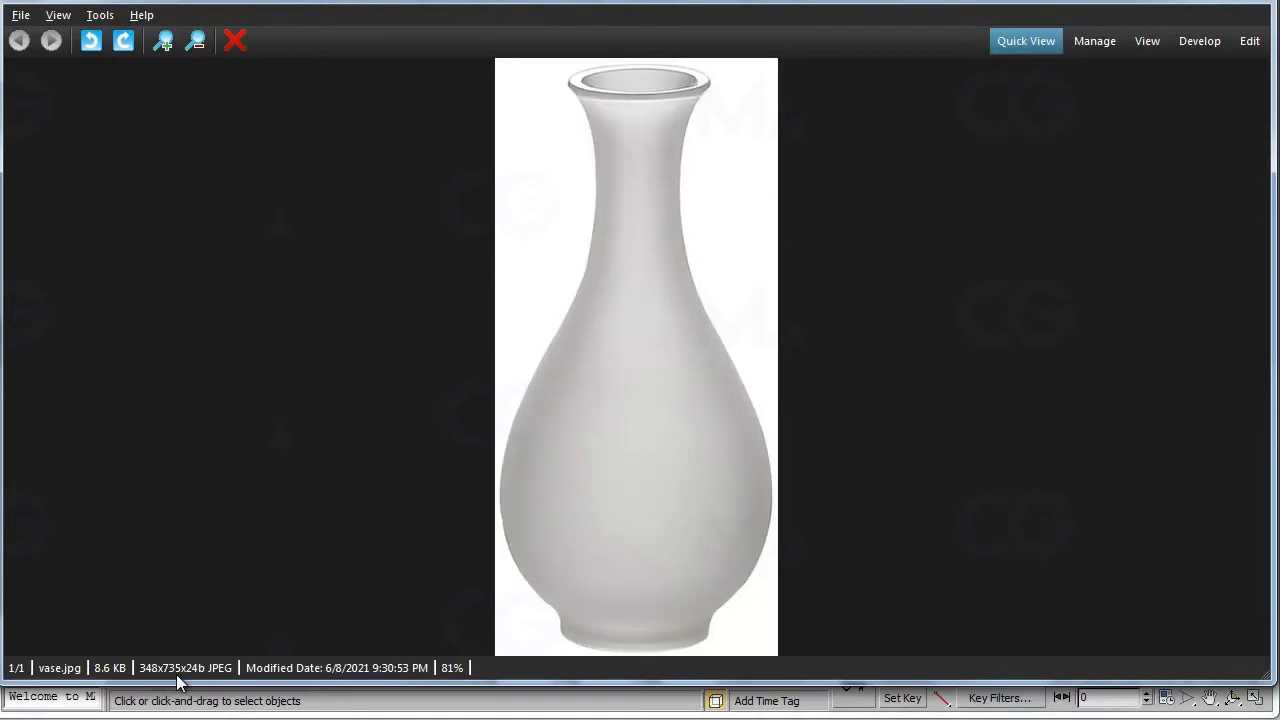
key(Escape)
click(1214, 309)
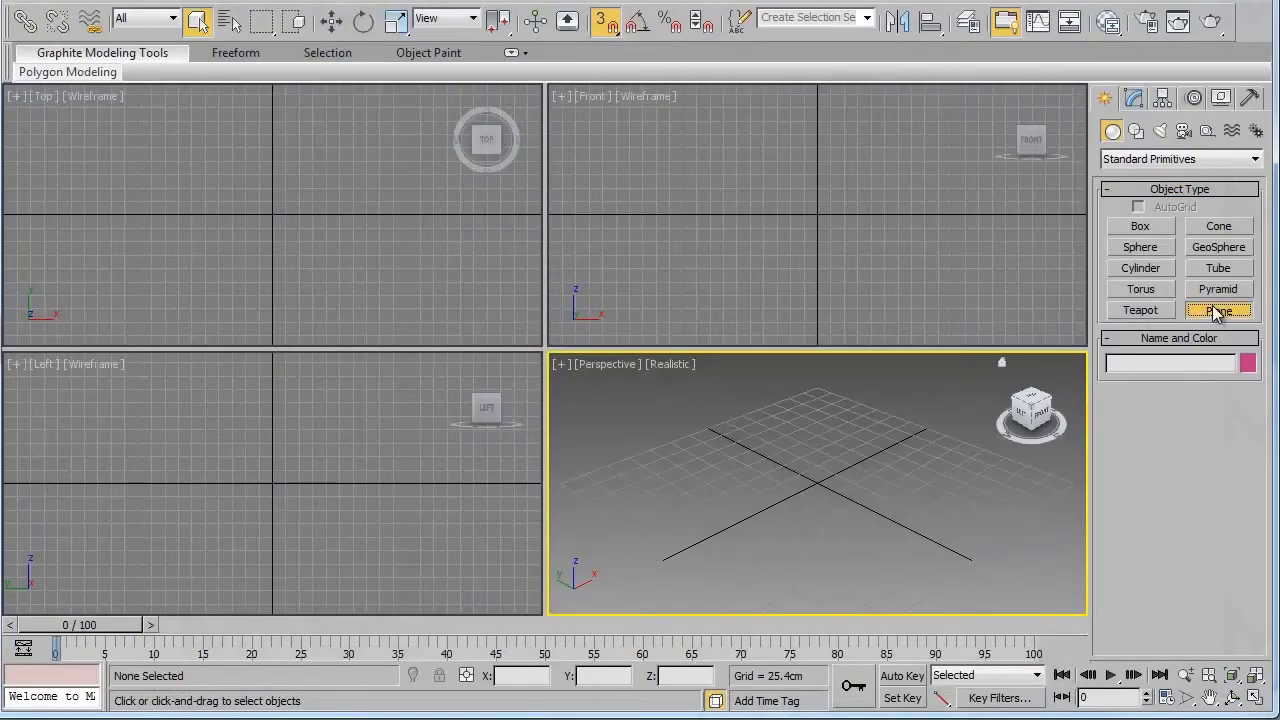
click(1217, 311)
drag(860, 126, 766, 277)
right_click(766, 277)
click(1135, 98)
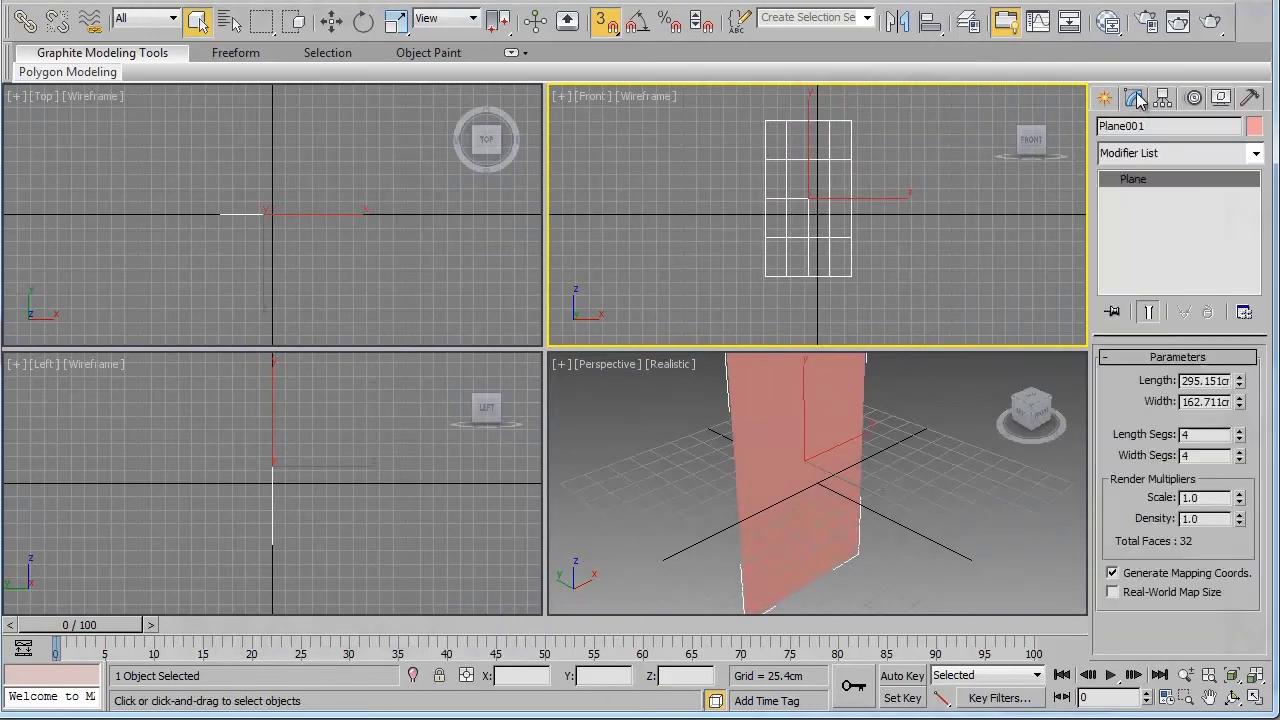
Set the plane's length to 73.5 cm and width to 34.8 cm to match the reference image's proportions.
double_click(1208, 381)
double_click(1185, 381)
text(13.5)
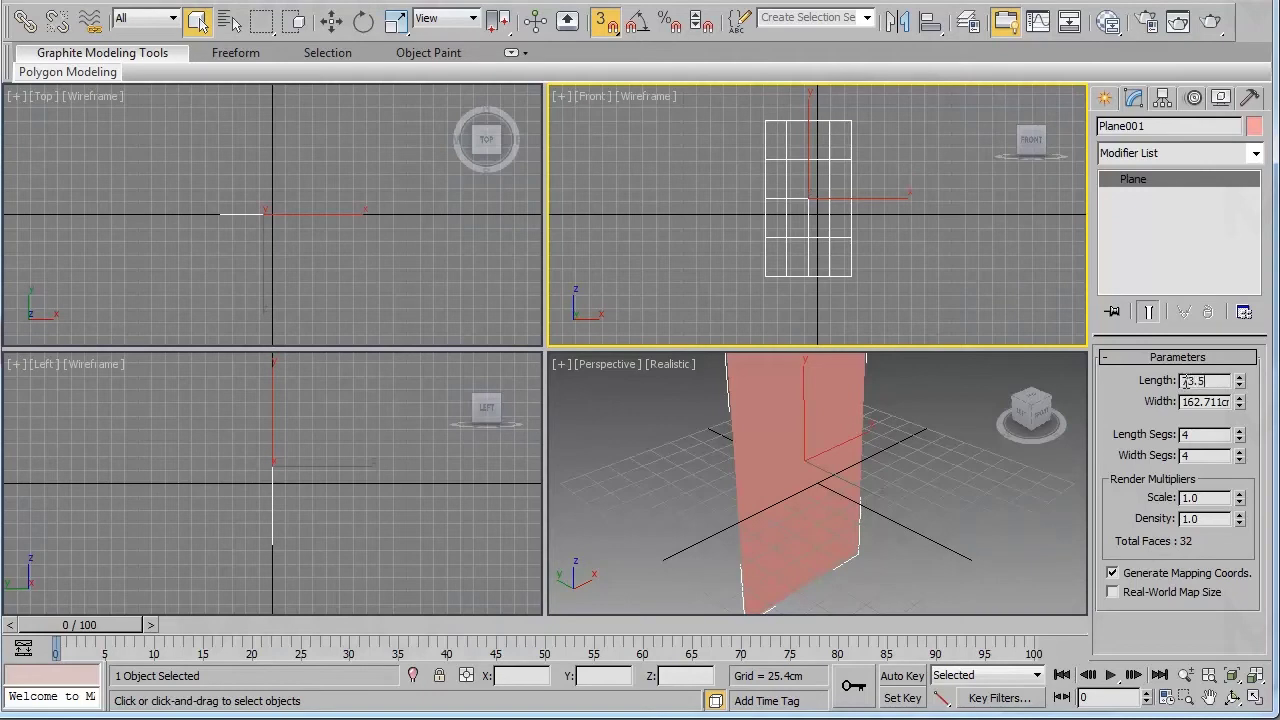
key(Return)
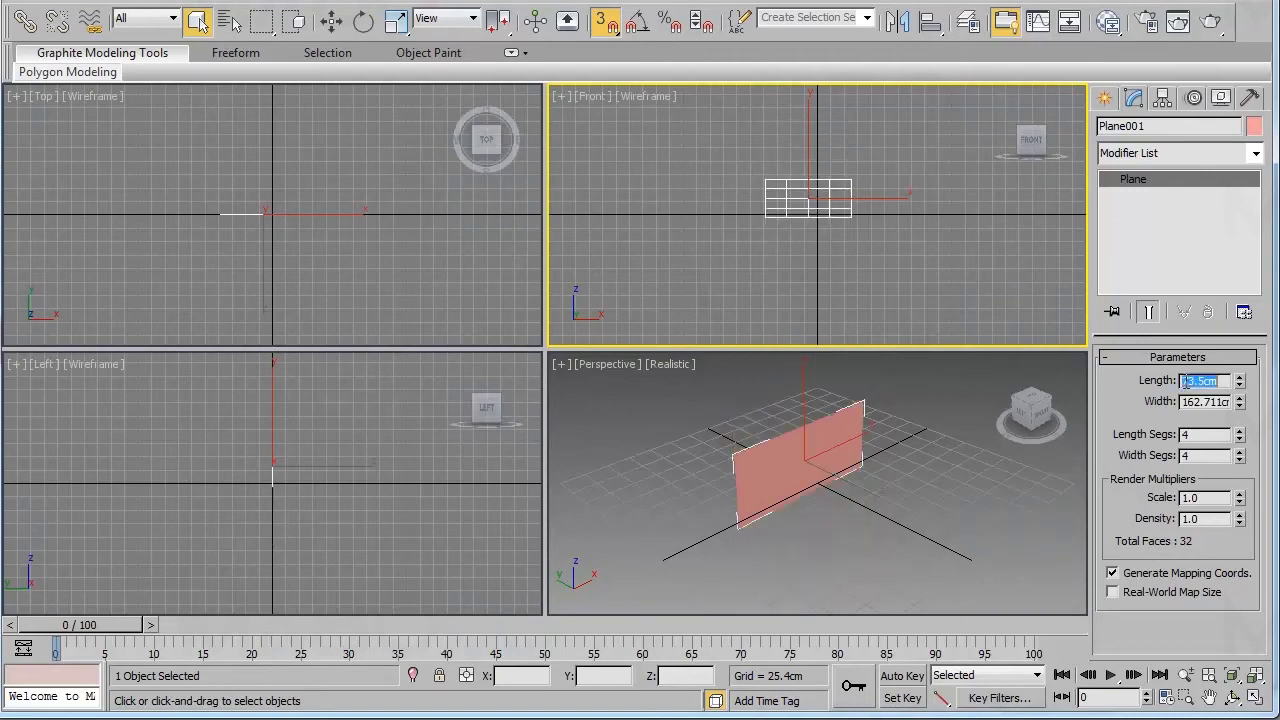
double_click(1206, 403)
key(alt+Tab)
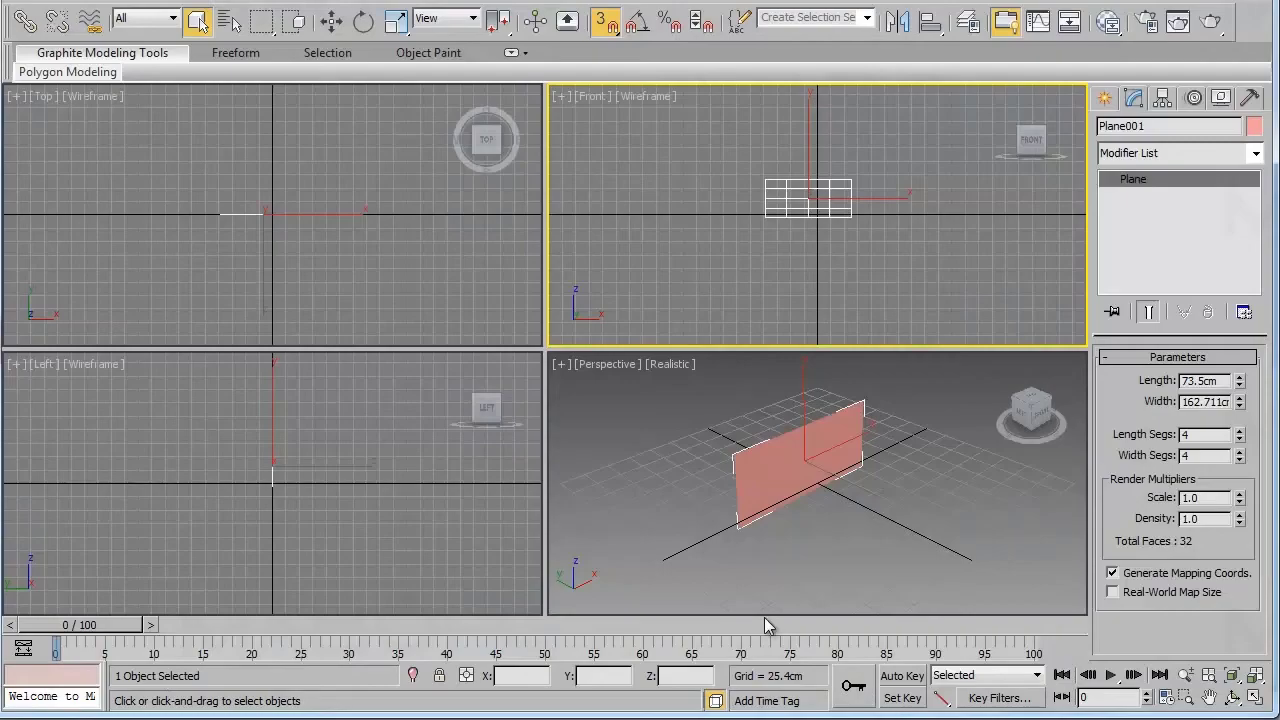
key(alt+Tab)
double_click(1212, 401)
text(34.8)
key(Return)
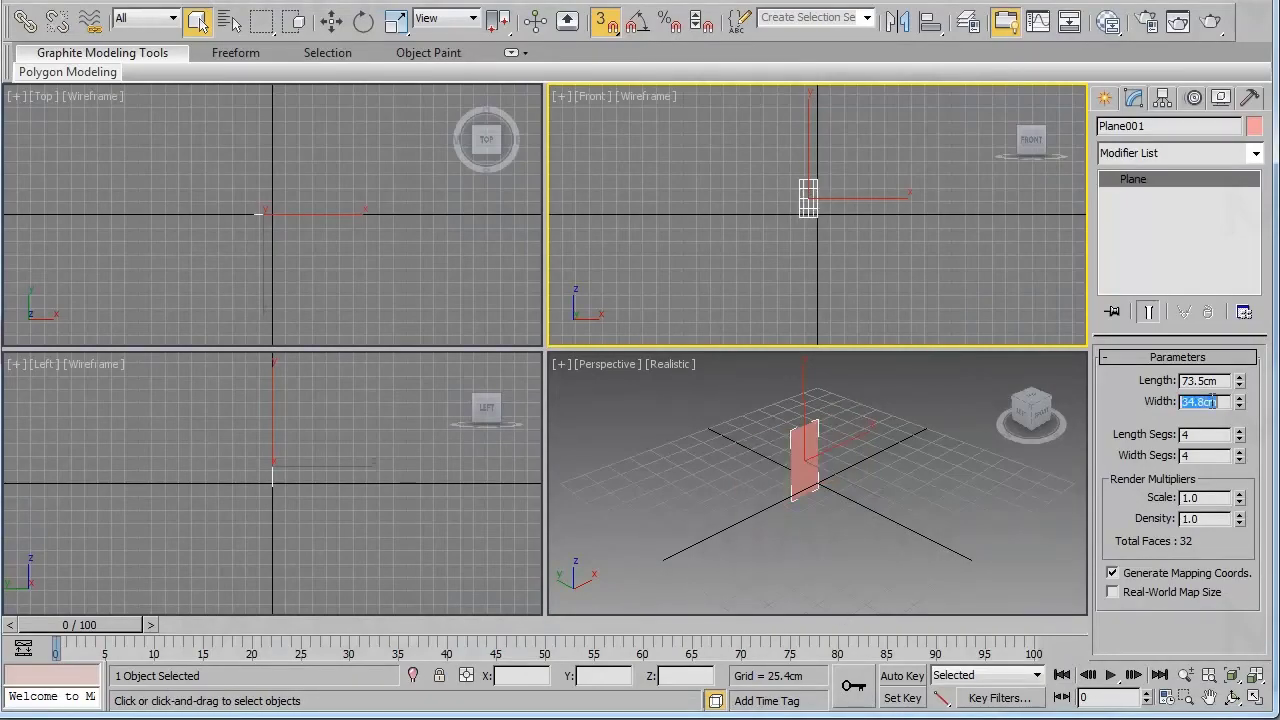
Maximize the Perspective viewport and move the plane to the world origin with absolute X, Y and Z at 0 cm.
middle_drag(859, 246, 831, 246)
key(alt+z)
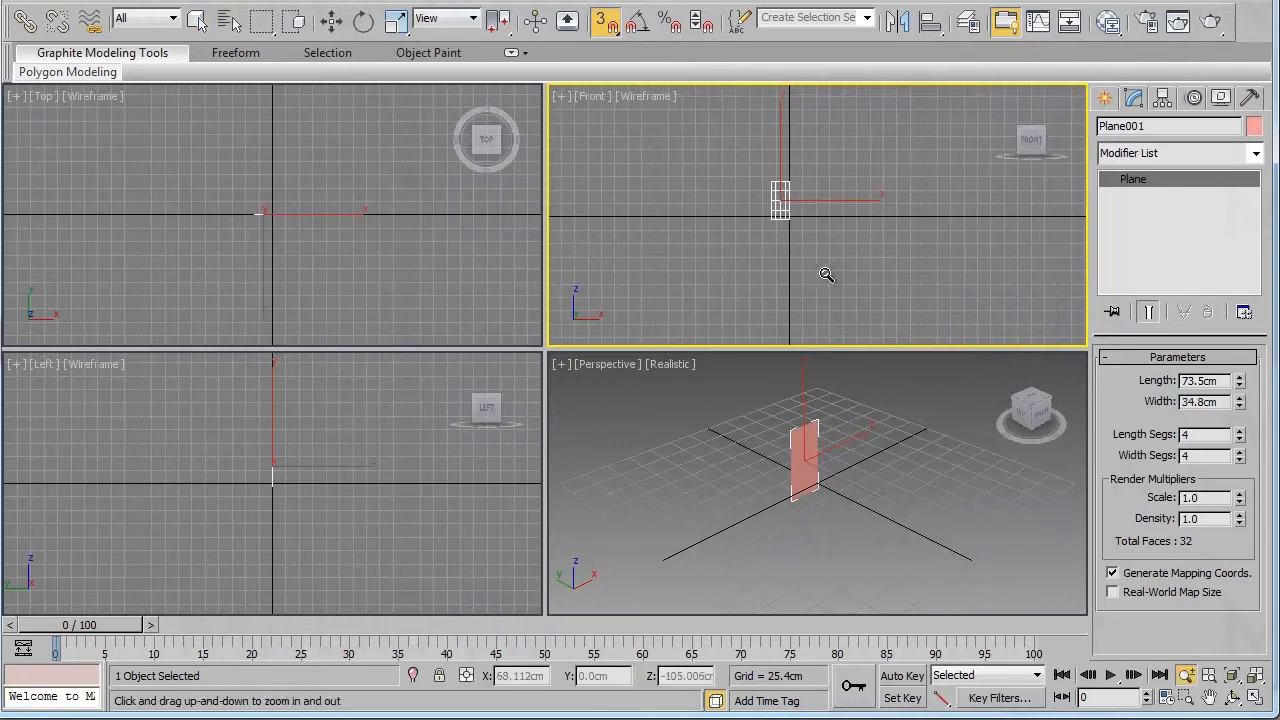
drag(829, 274, 820, 227)
right_click(825, 420)
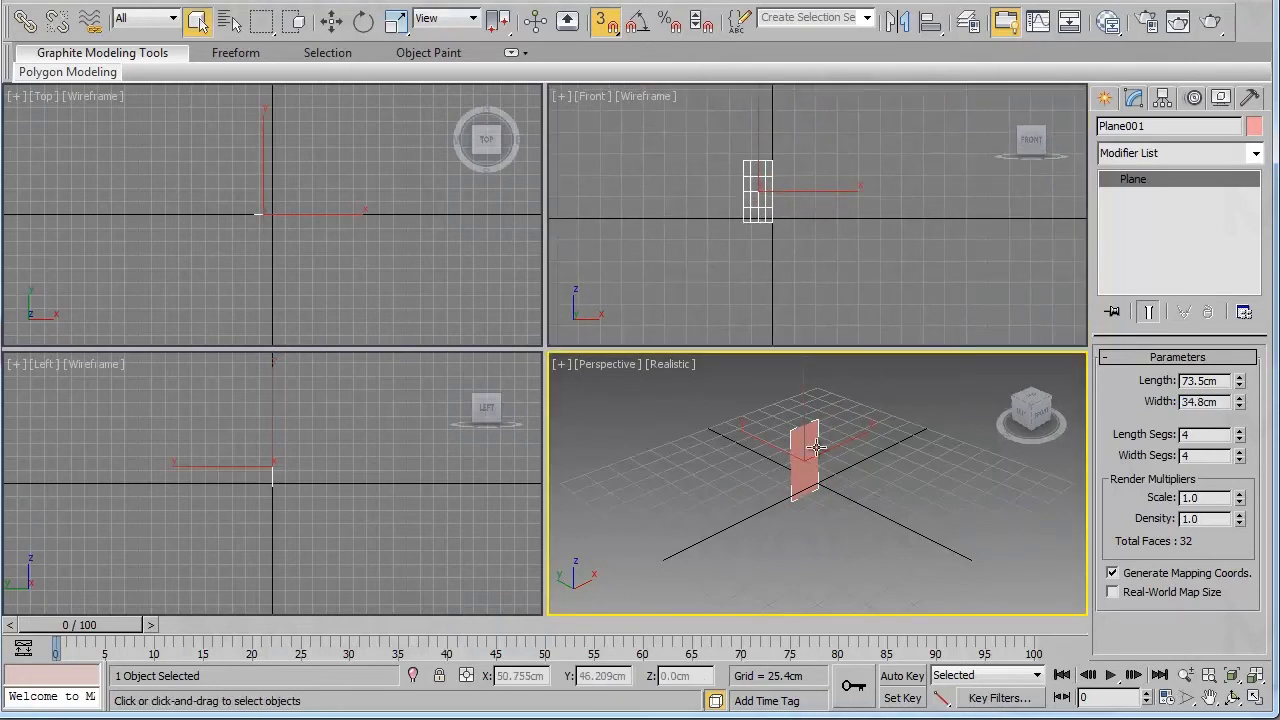
key(alt+w)
middle_drag(813, 446, 866, 460)
key(alt+z)
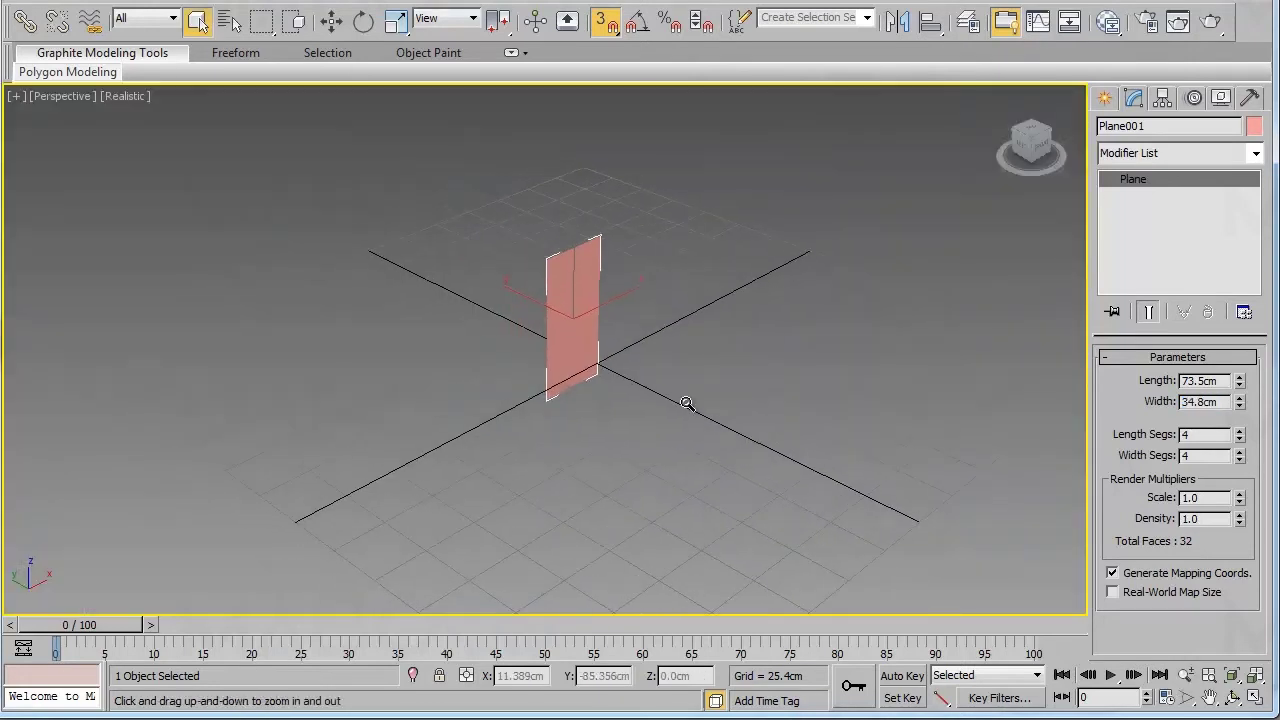
scroll(606, 336, up, 3)
right_click(604, 335)
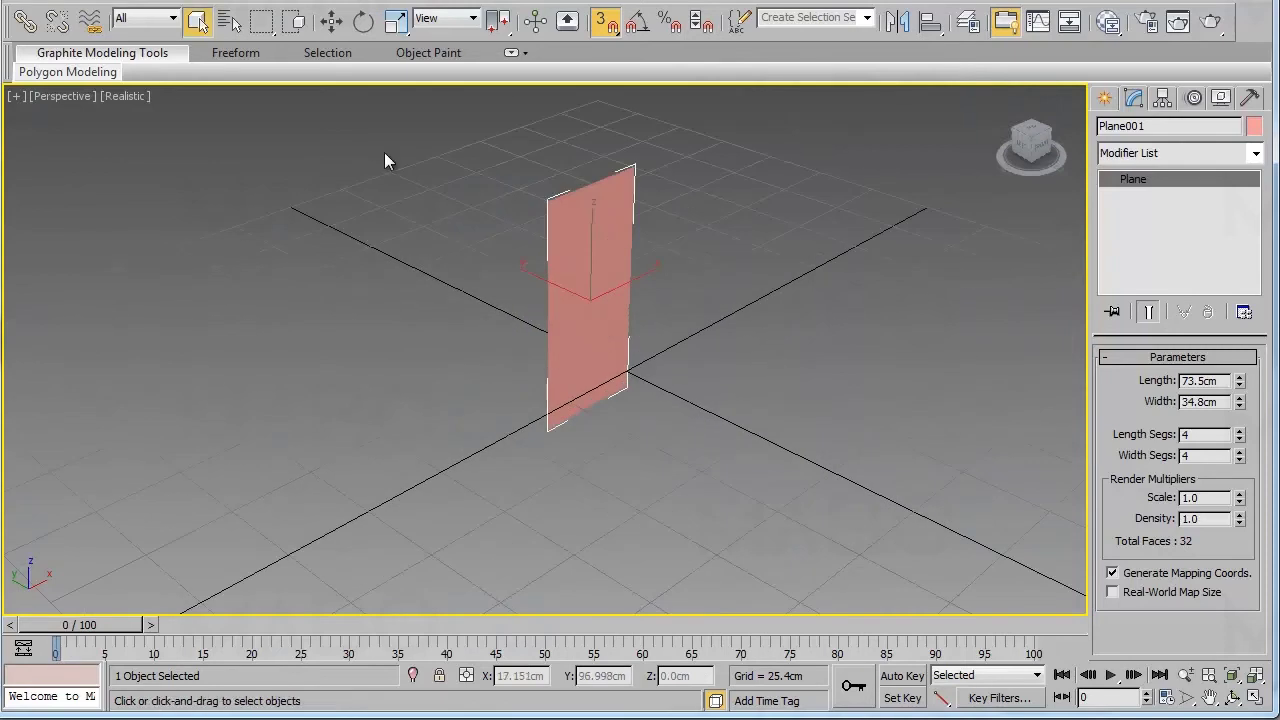
click(331, 20)
key(F12)
drag(866, 275, 727, 275)
text(0)
key(Tab)
text(0)
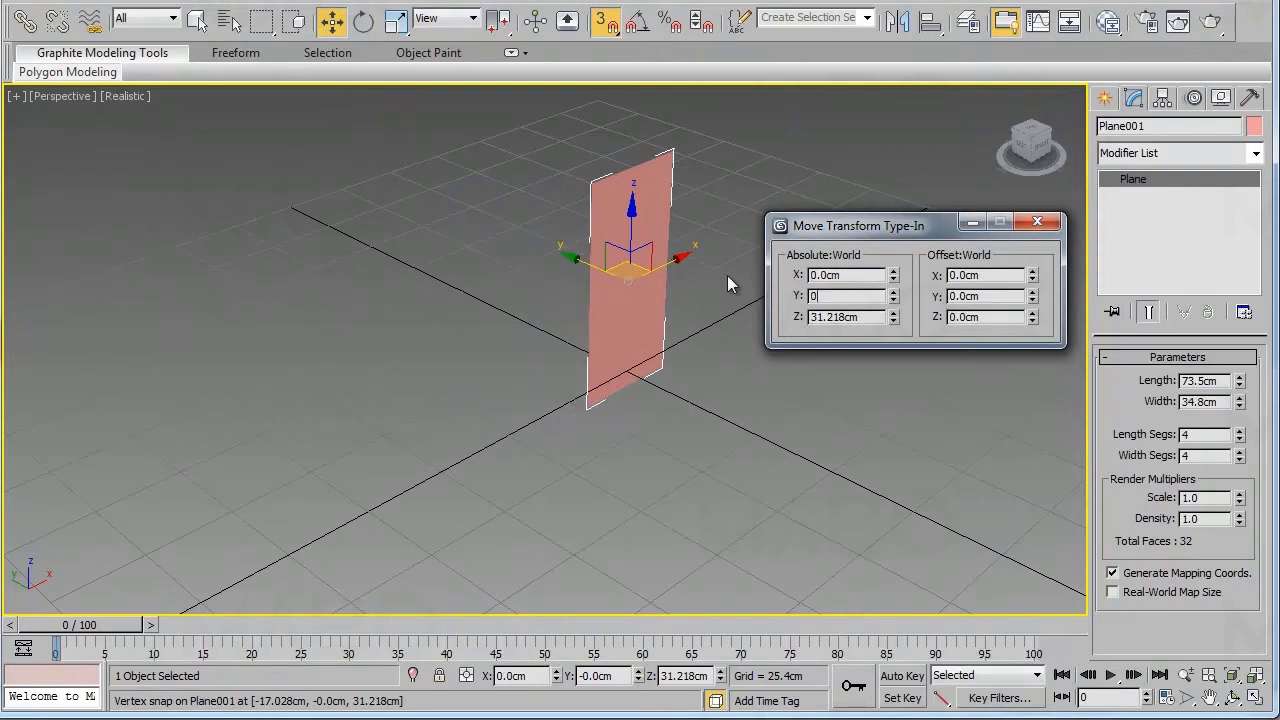
key(Tab)
text(0)
key(Return)
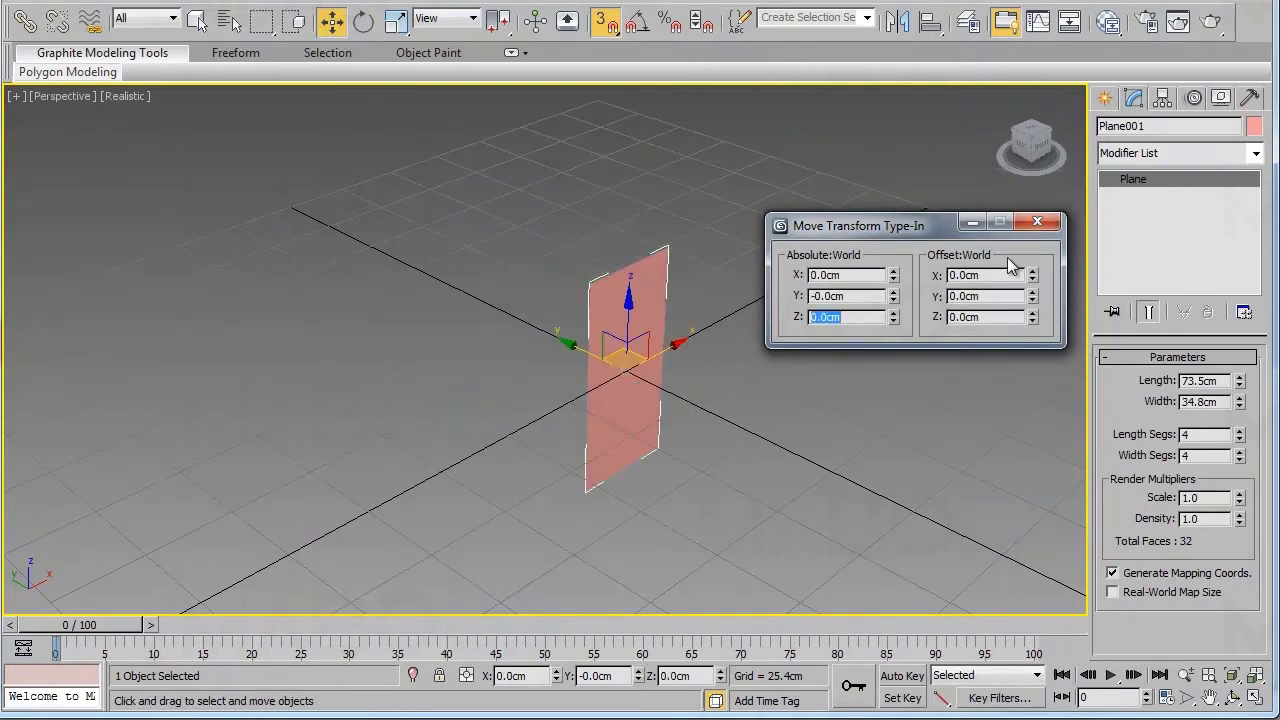
click(1036, 222)
Turn off snapping and raise the plane until its lower edge rests on the Front view's ground line, at Z about 36.8 cm.
alt+middle_drag(681, 394, 610, 386)
click(605, 20)
drag(629, 310, 632, 217)
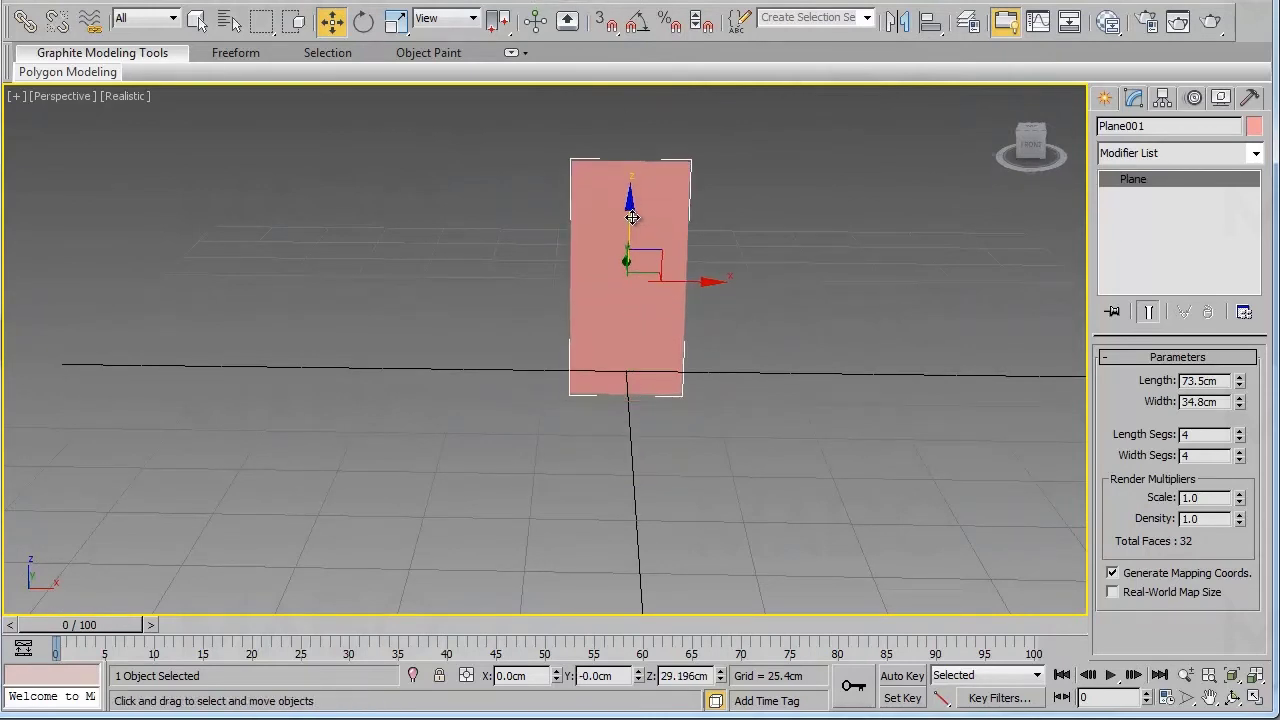
key(f)
key(alt+z)
drag(603, 380, 597, 291)
middle_drag(597, 291, 616, 414)
drag(664, 503, 660, 451)
right_click(660, 452)
drag(612, 248, 611, 203)
middle_drag(712, 423, 651, 463)
key(alt+z)
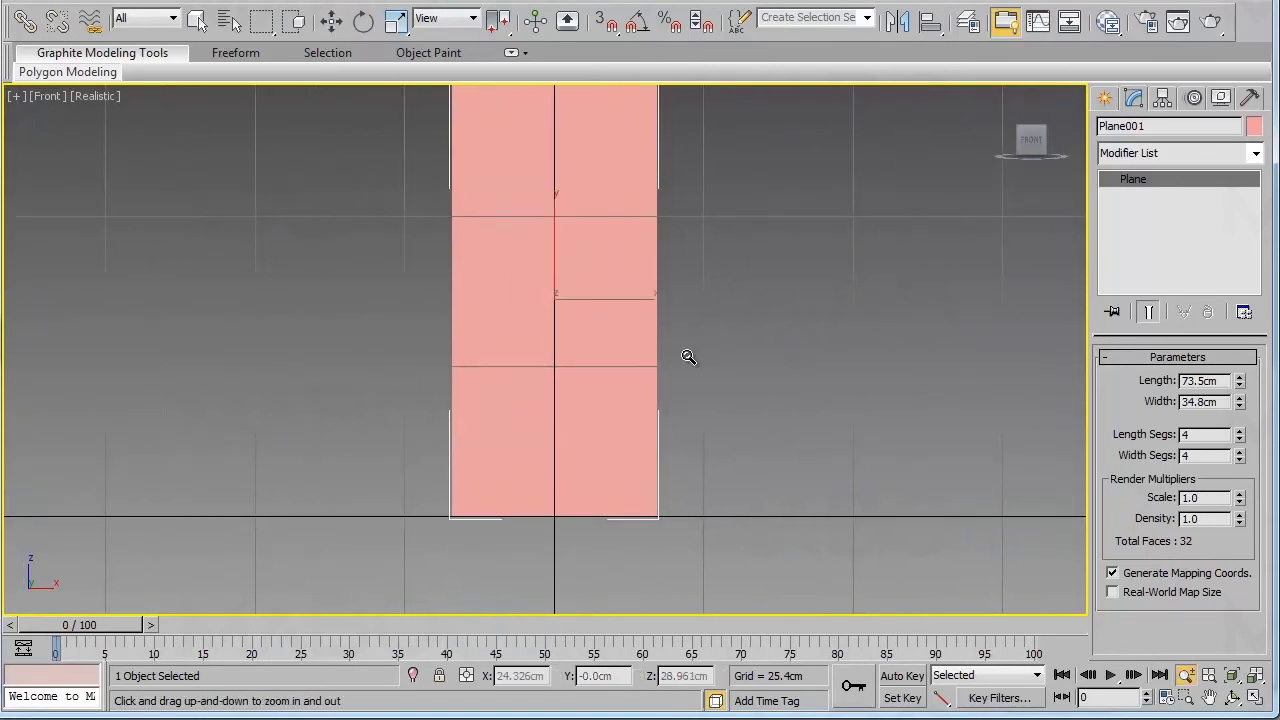
drag(686, 348, 697, 403)
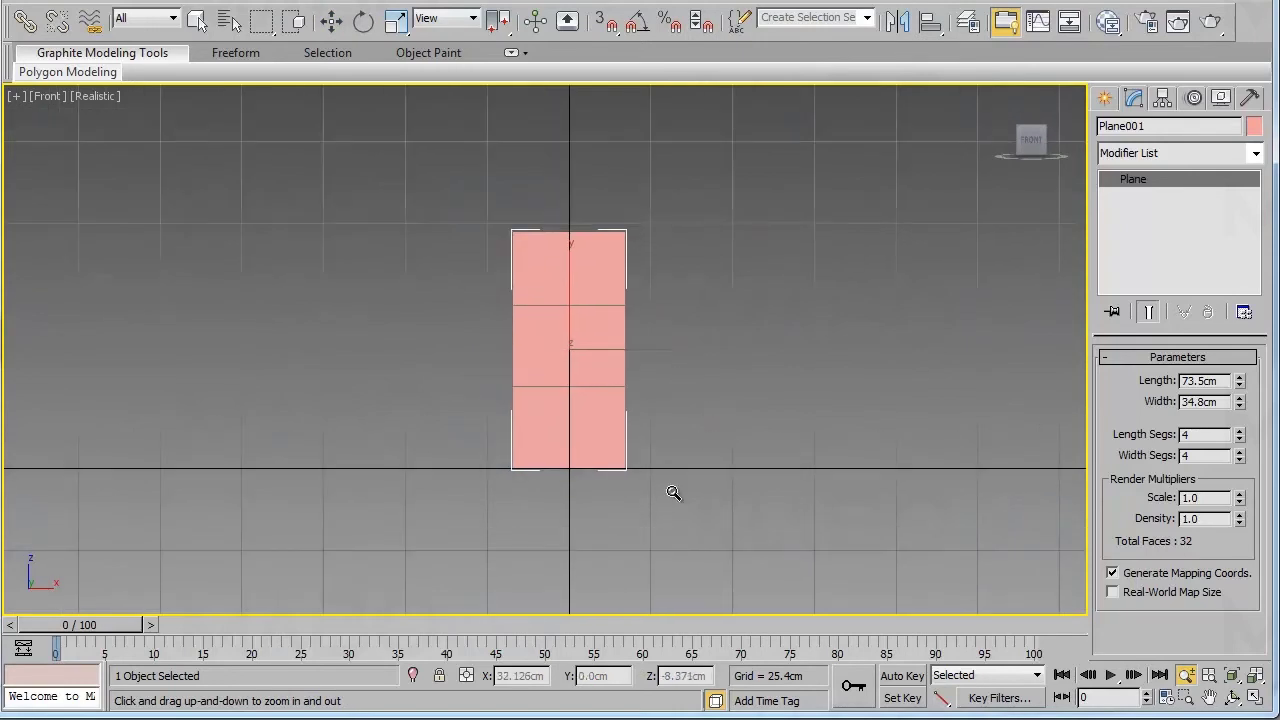
drag(674, 494, 672, 458)
key(w)
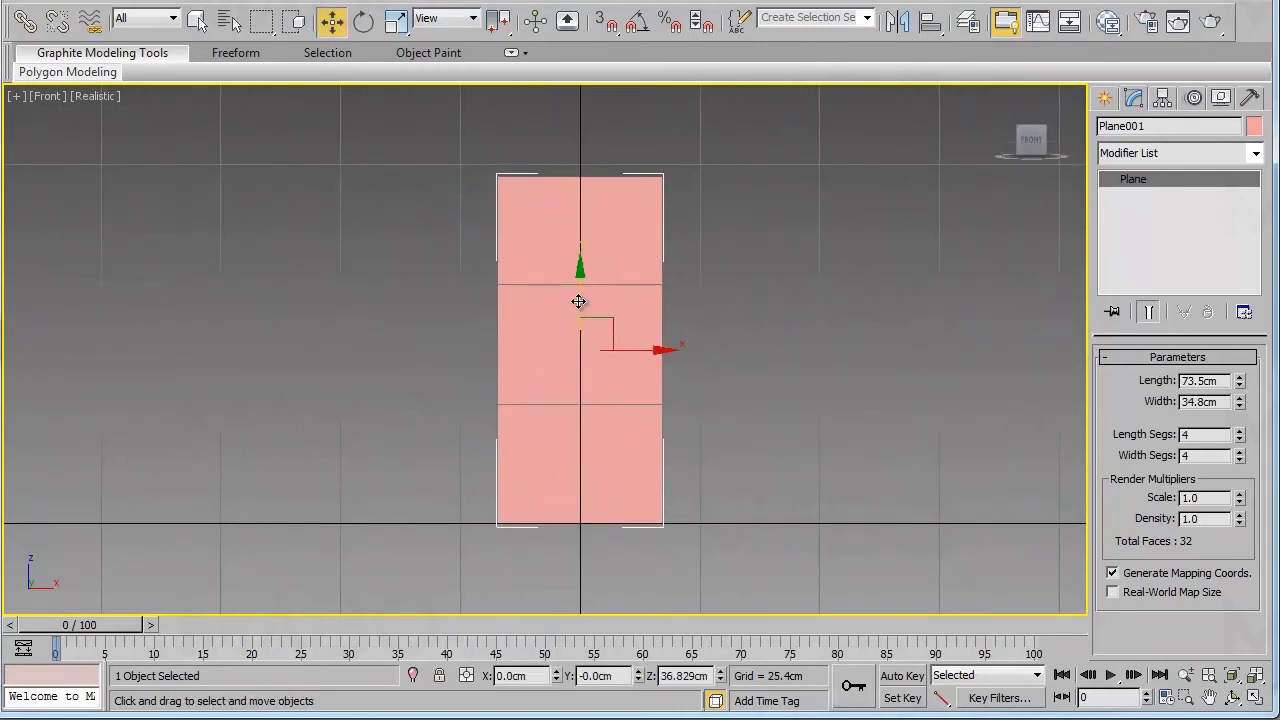
Create a Standard material in the Slate Material Editor and show its parameters.
key(m)
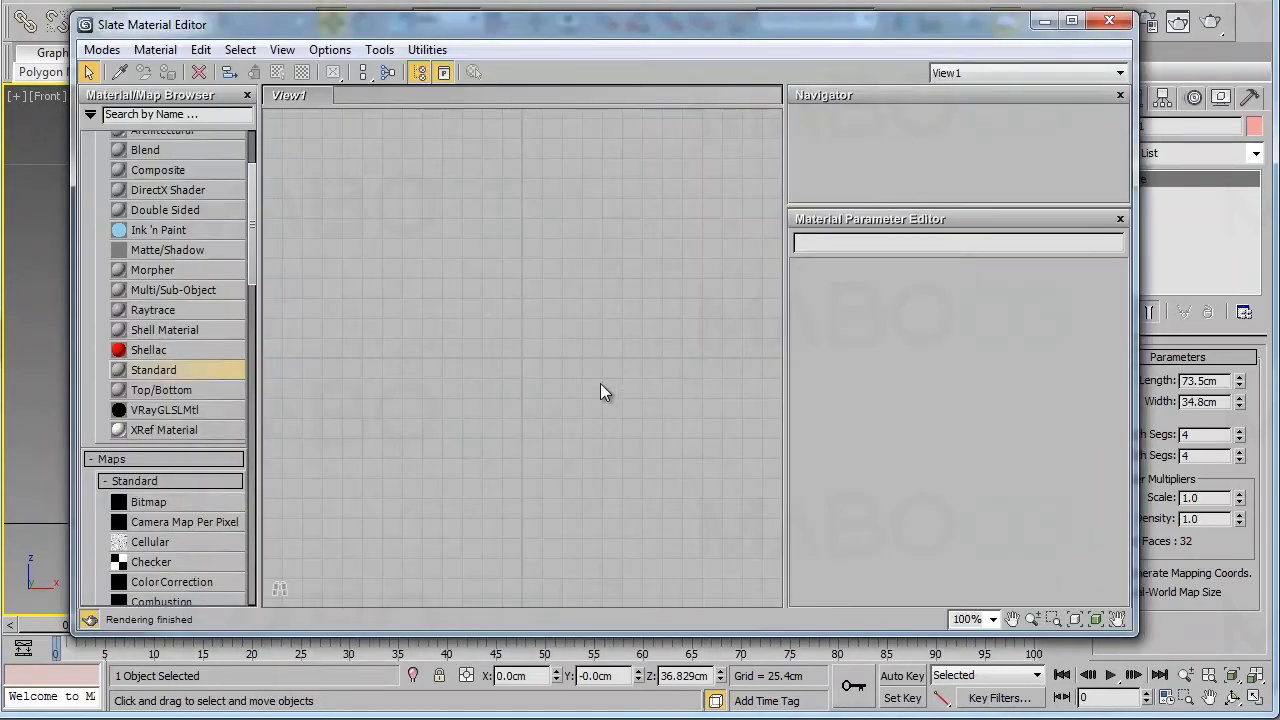
drag(638, 26, 639, 42)
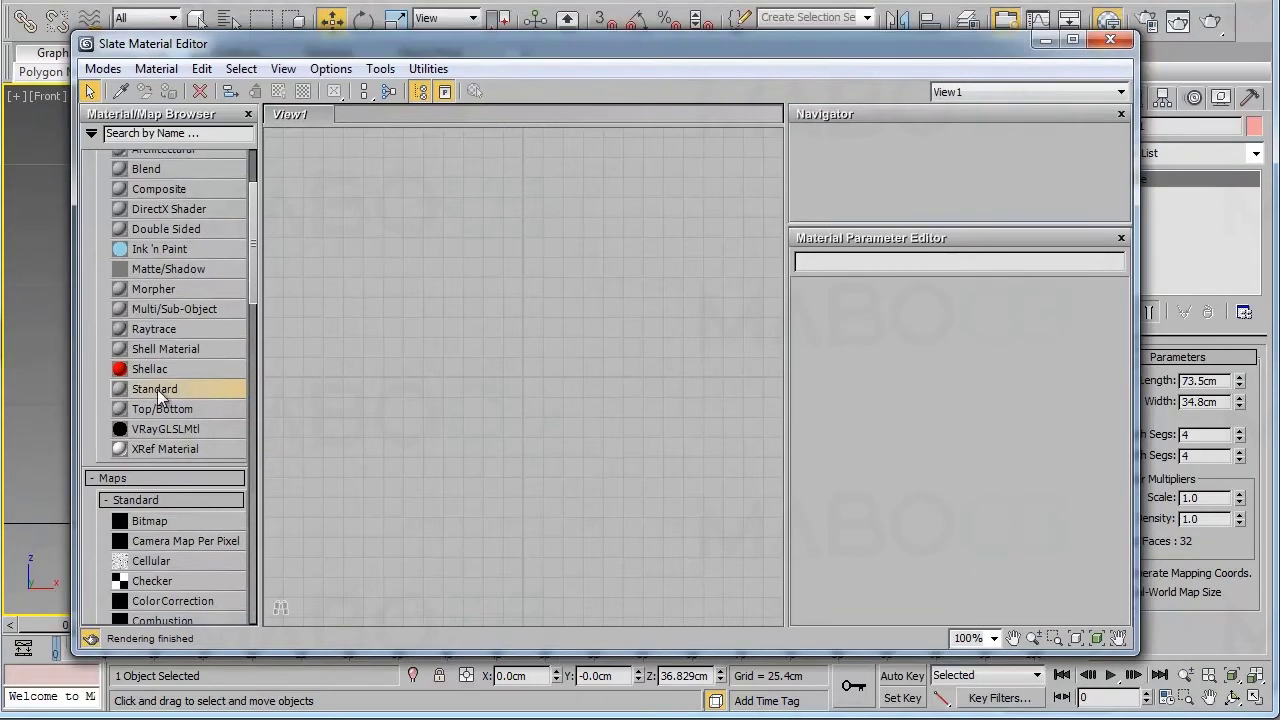
double_click(157, 389)
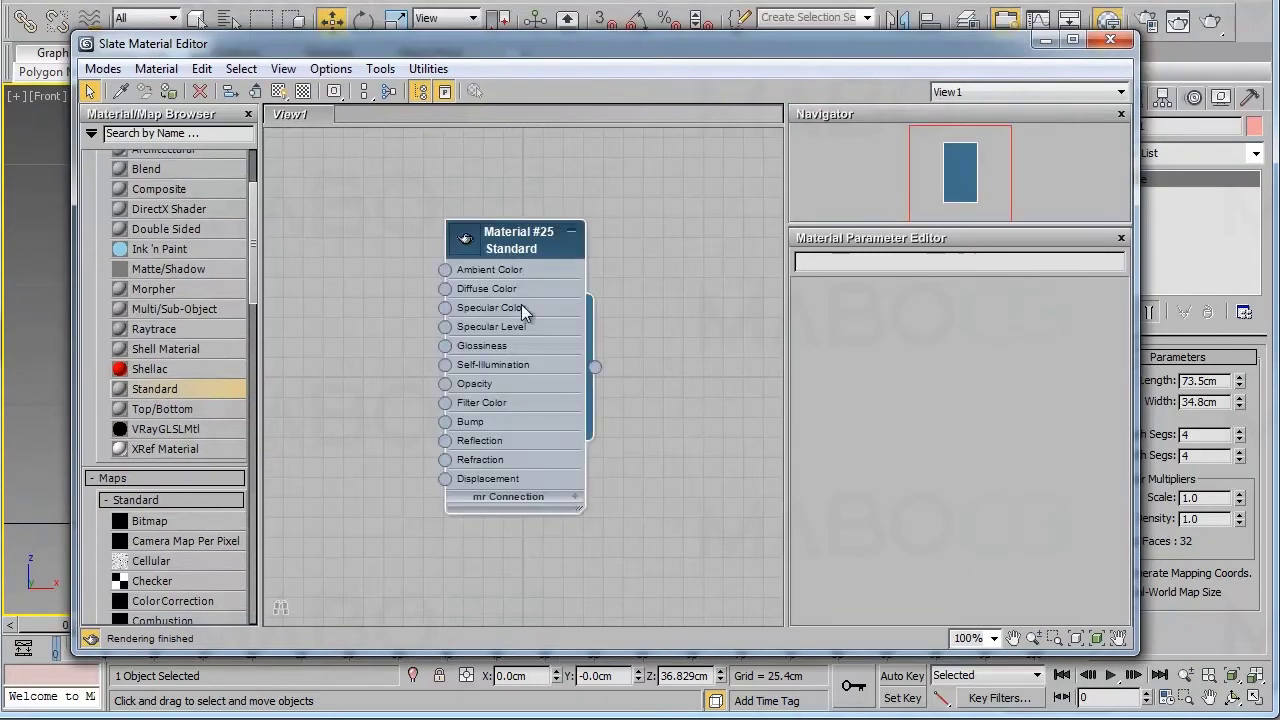
double_click(515, 238)
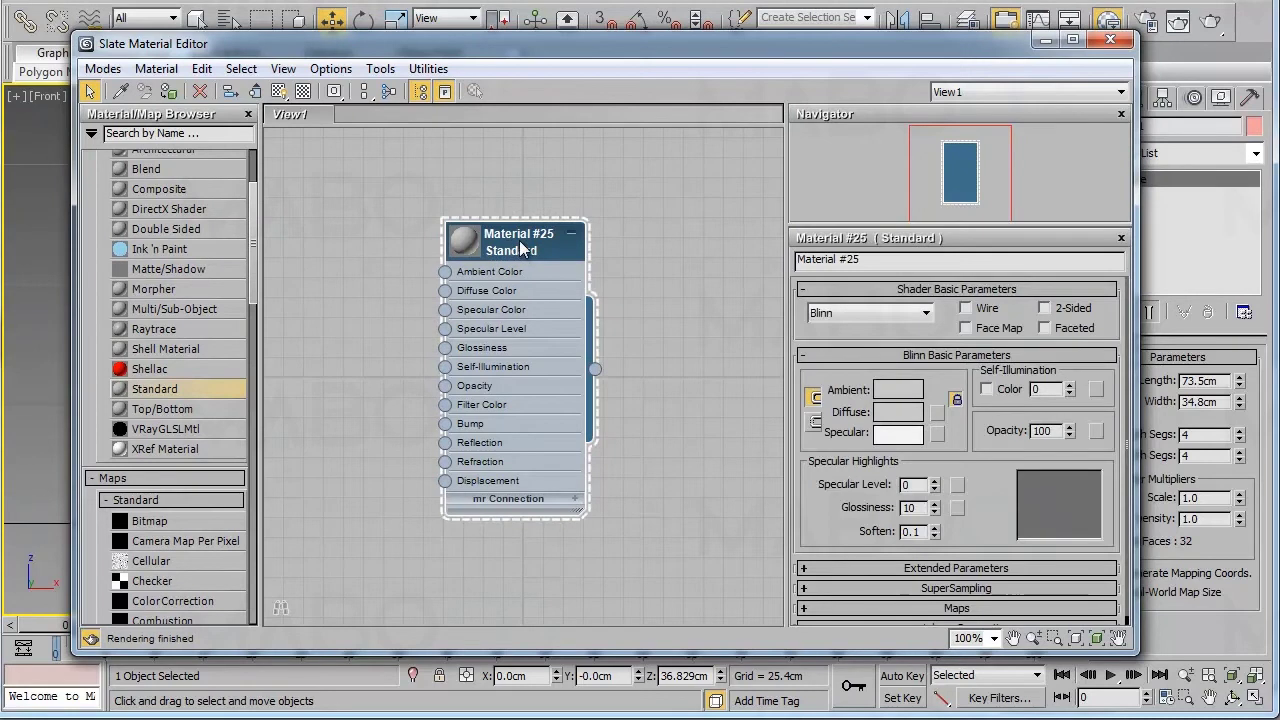
Load vase.jpg as a Bitmap map for the material's Diffuse color.
click(940, 412)
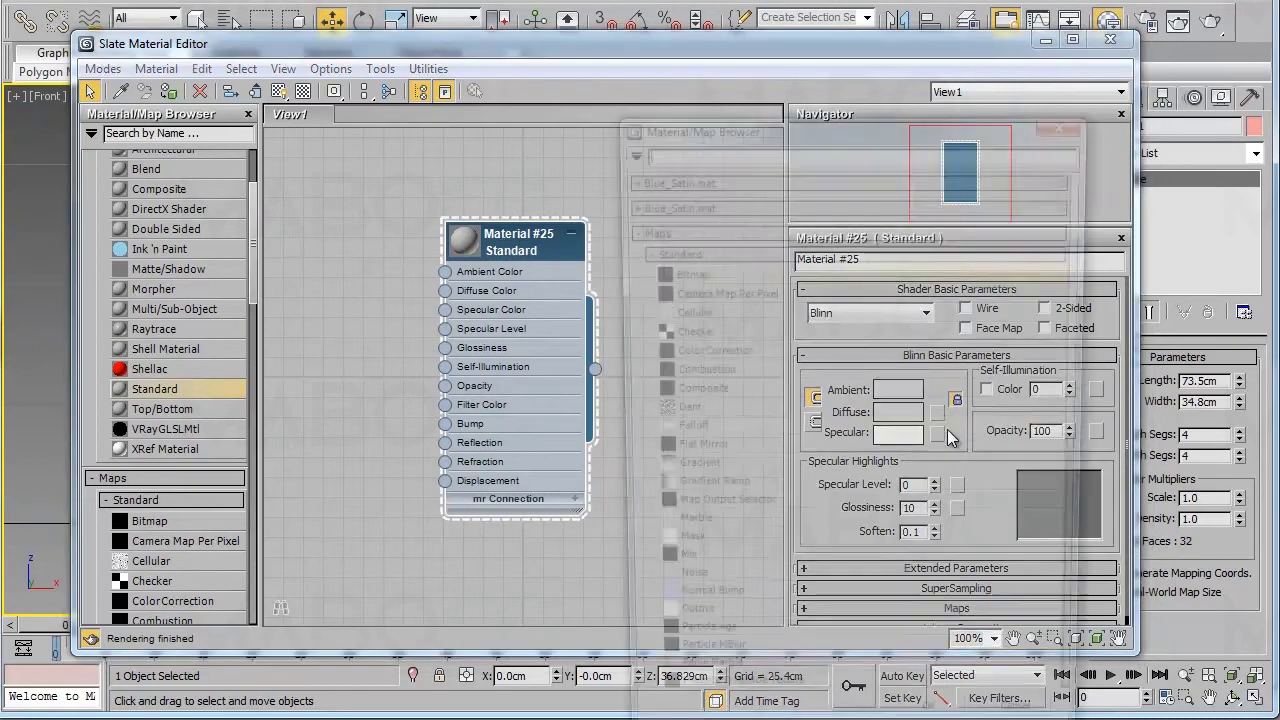
double_click(702, 271)
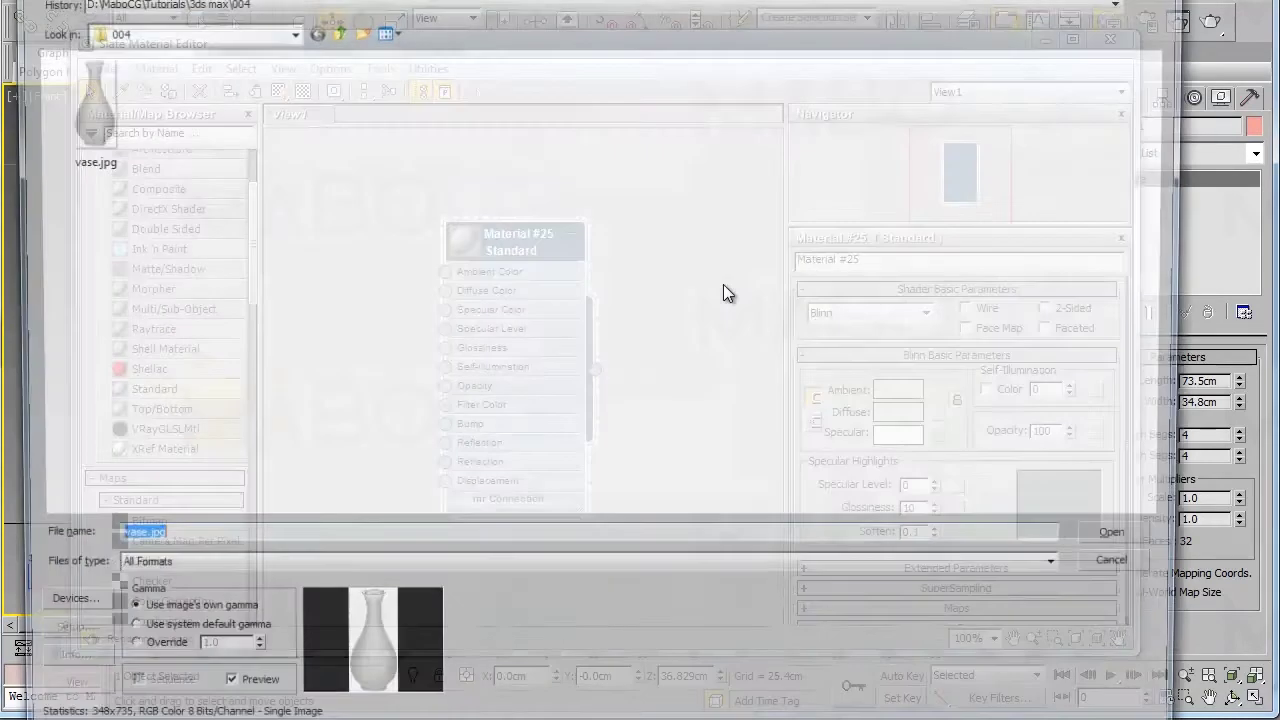
double_click(82, 106)
Assign the material to the selected plane, show its map in the viewport and close the material editor.
drag(433, 47, 602, 235)
click(349, 281)
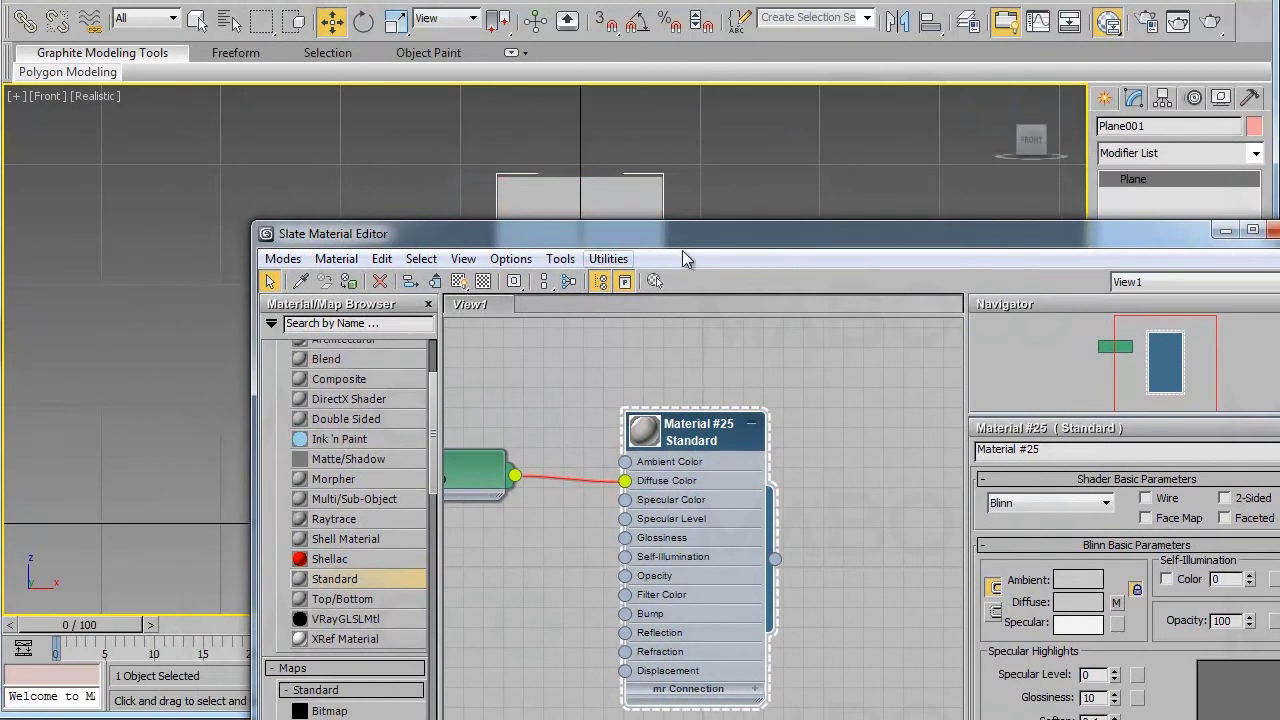
drag(709, 234, 573, 72)
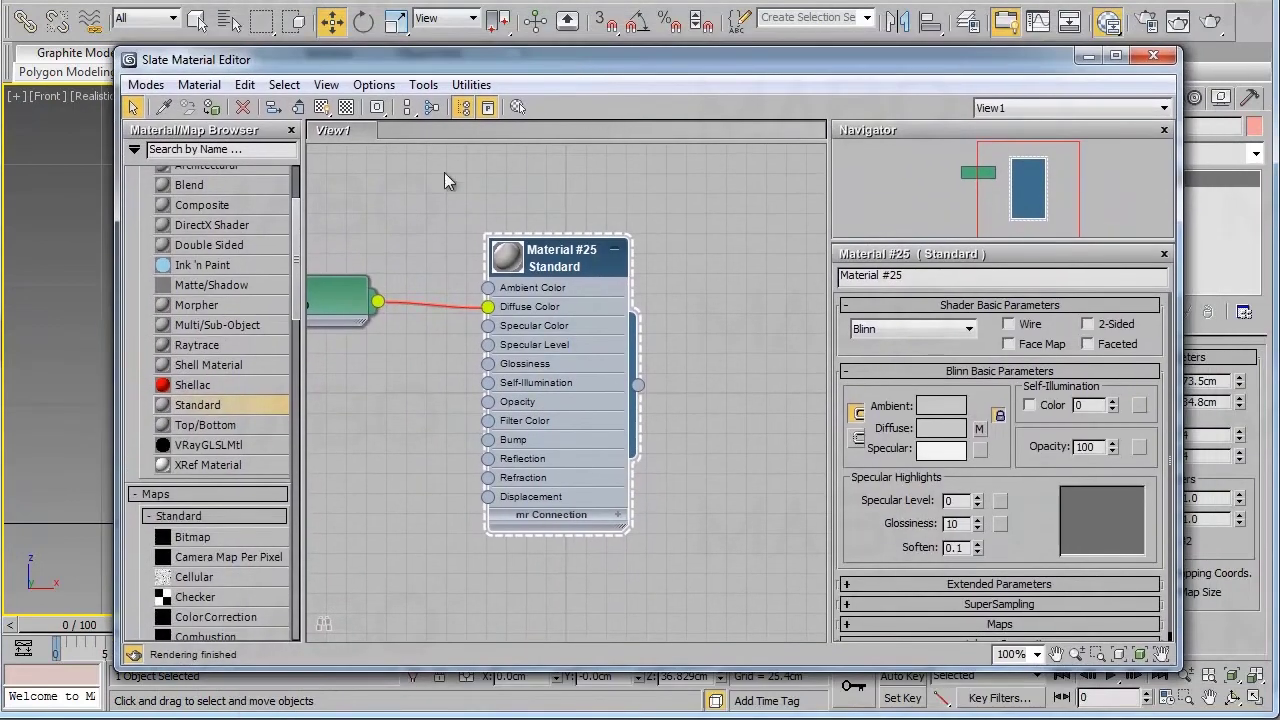
click(322, 107)
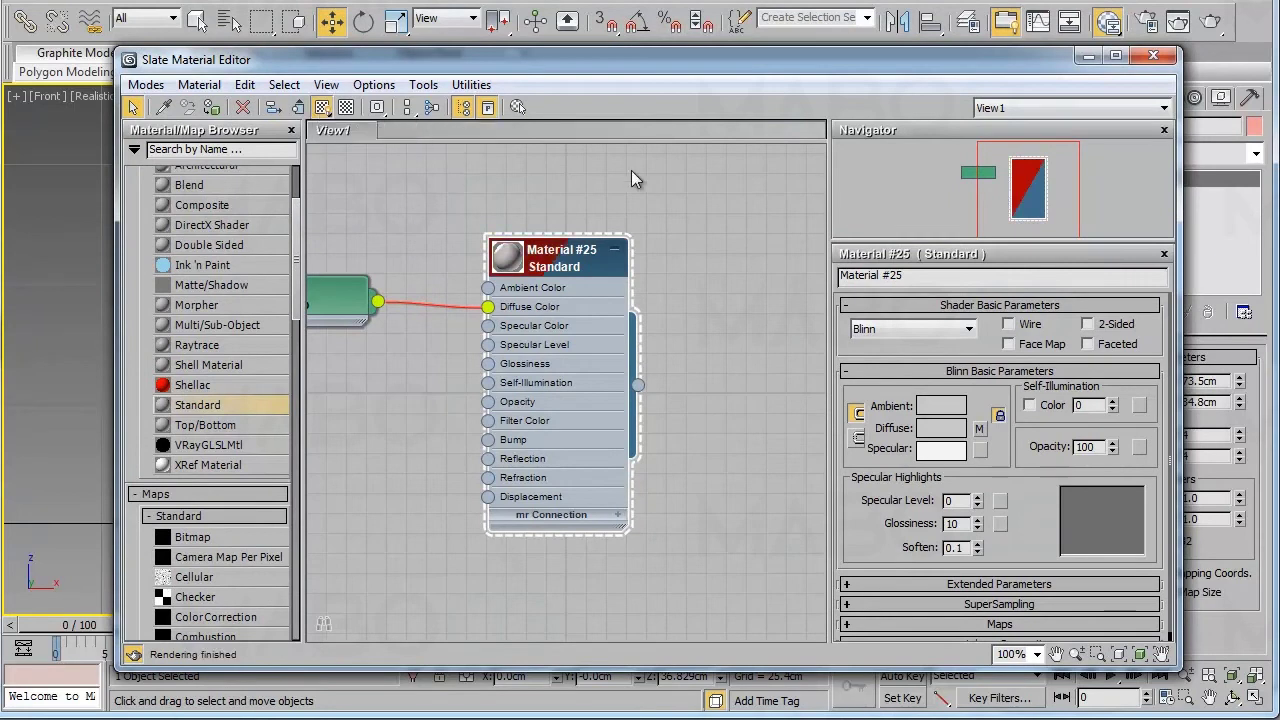
drag(819, 60, 739, 324)
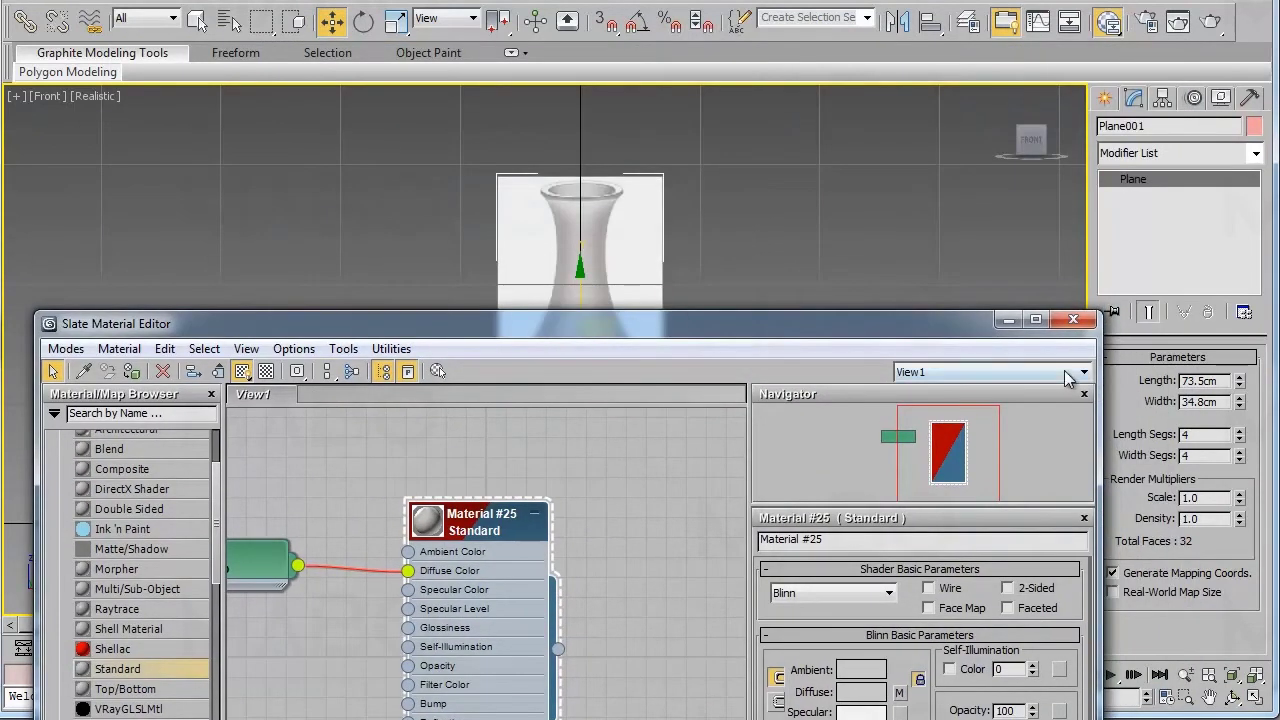
click(1074, 320)
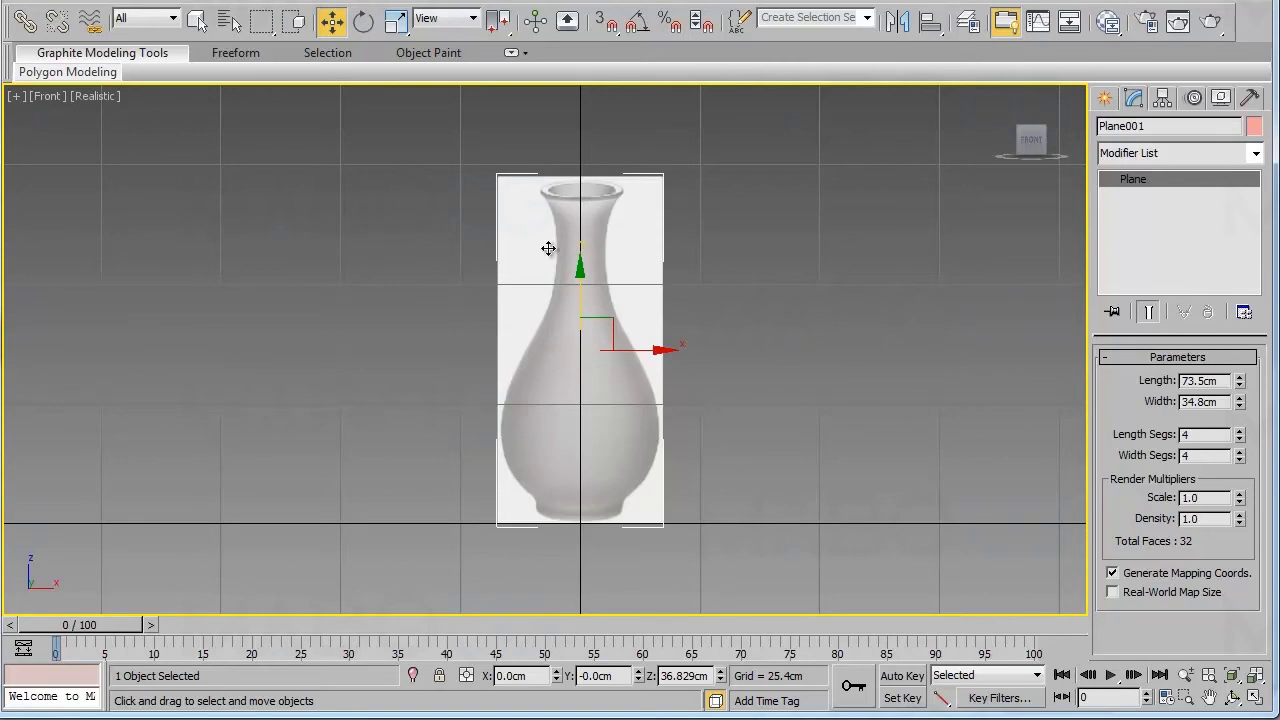
Switch the Front viewport to Wireframe shading and back to Realistic.
click(96, 97)
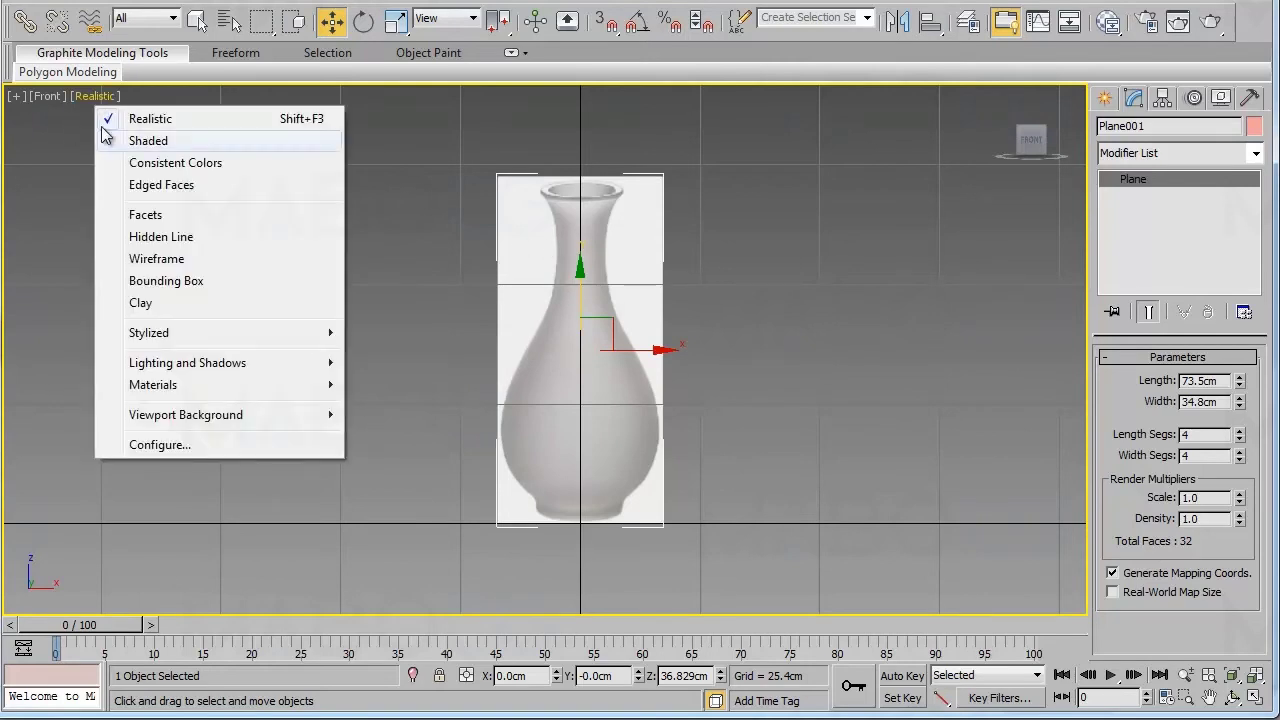
click(172, 260)
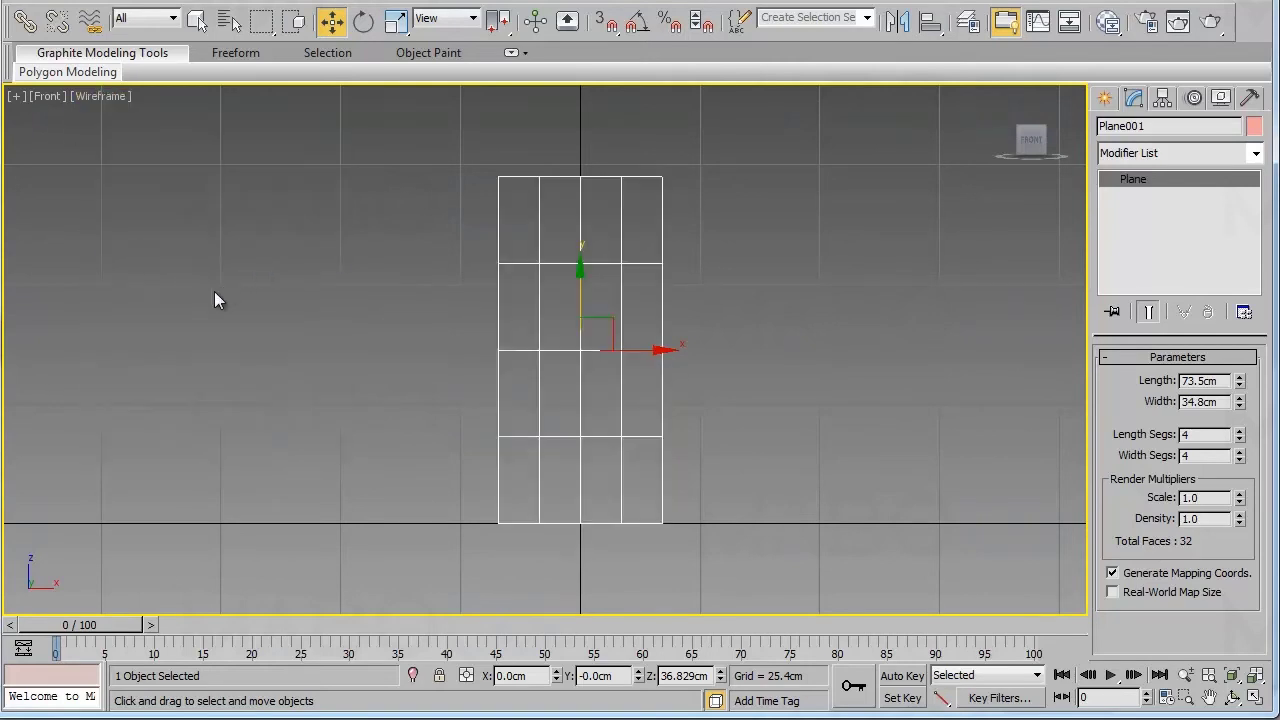
click(103, 96)
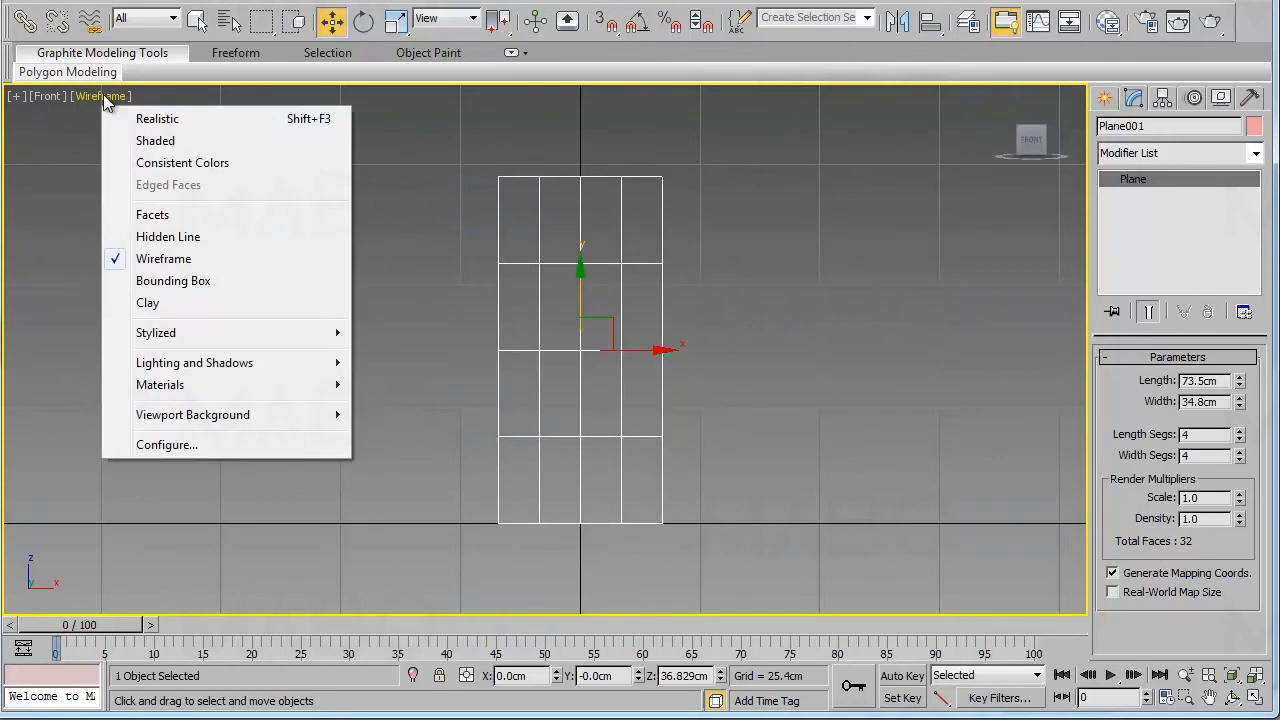
click(145, 116)
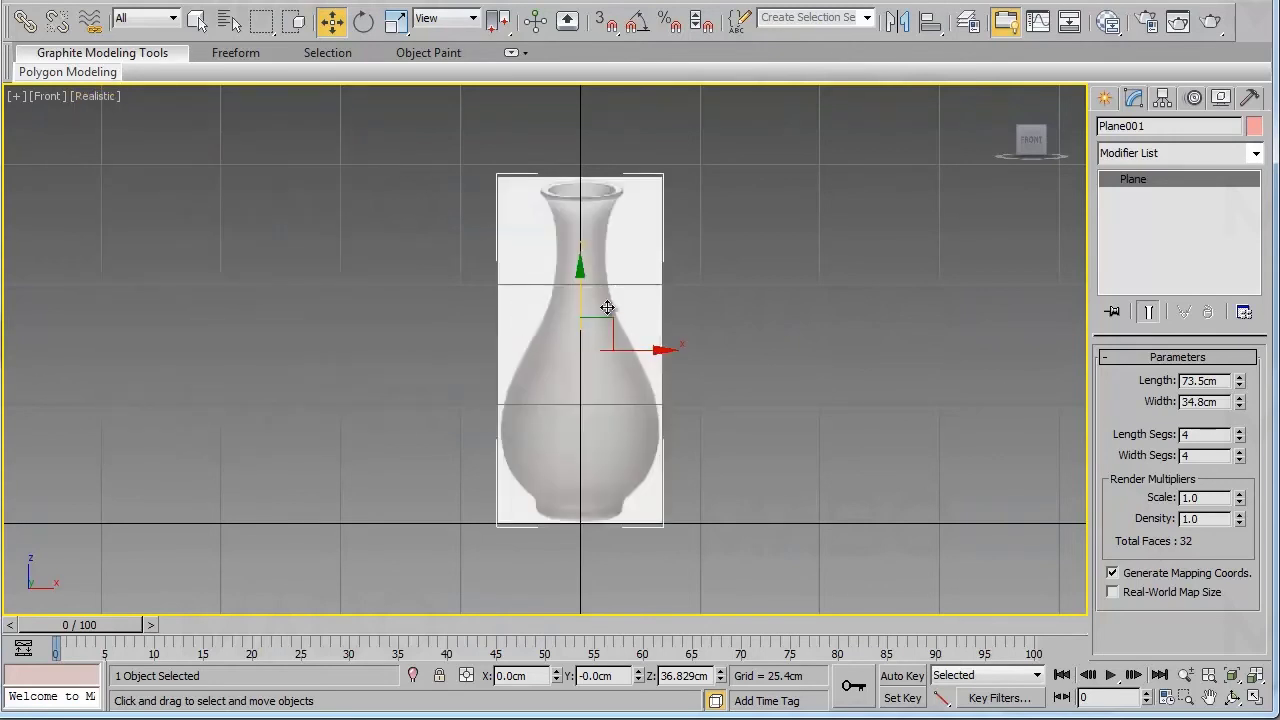
Start a spline Line in the Front view and place its first three corner points down the outer right edge of the vase's rim.
middle_drag(763, 389, 740, 384)
key(alt+z)
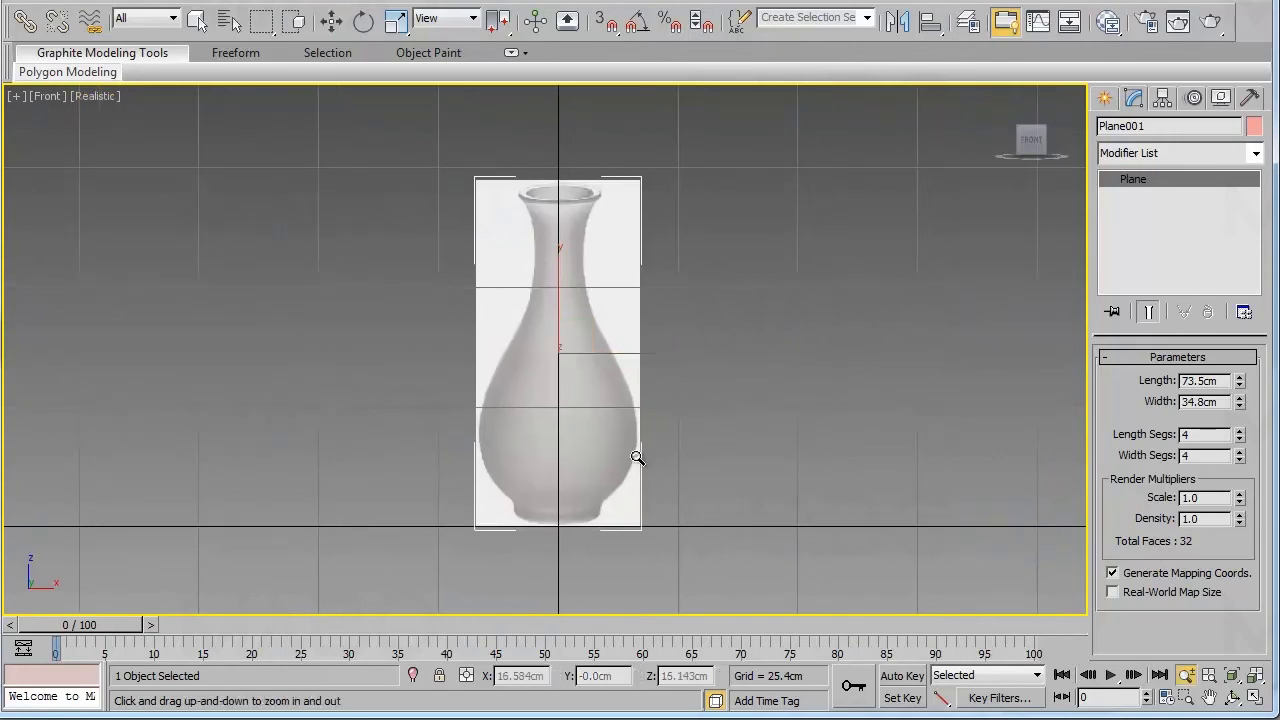
drag(637, 457, 643, 423)
right_click(651, 392)
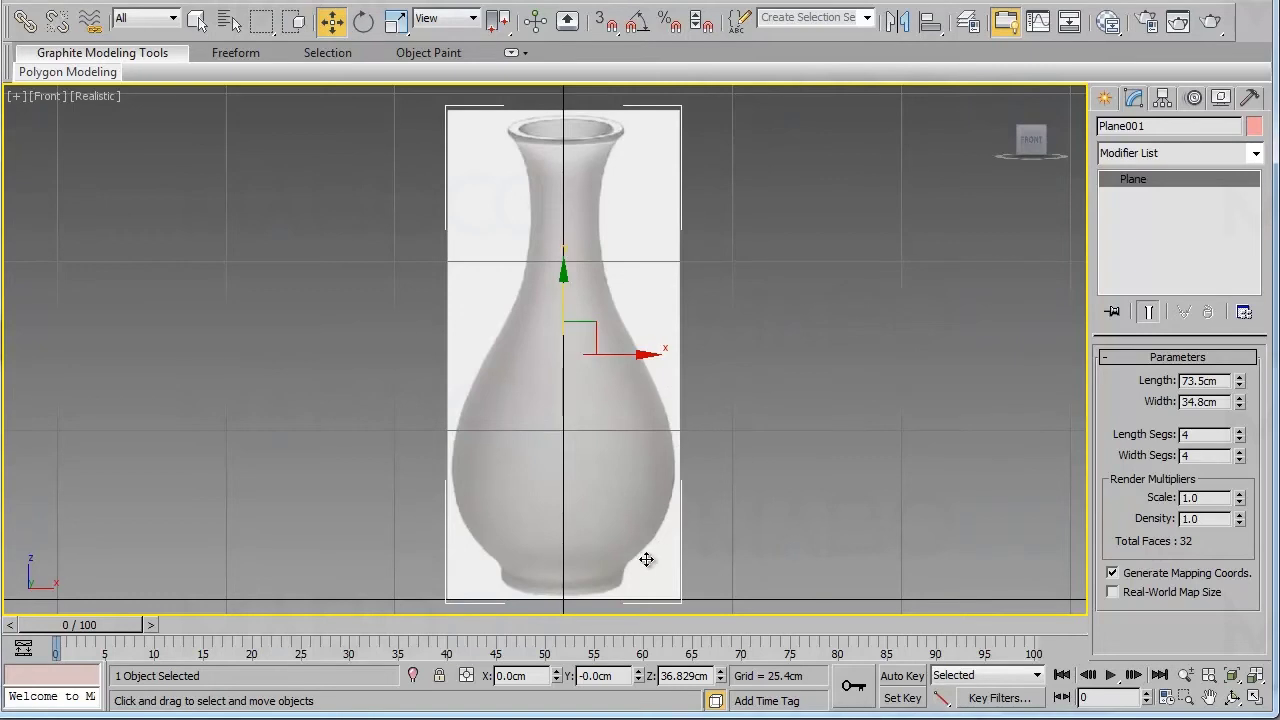
click(1108, 98)
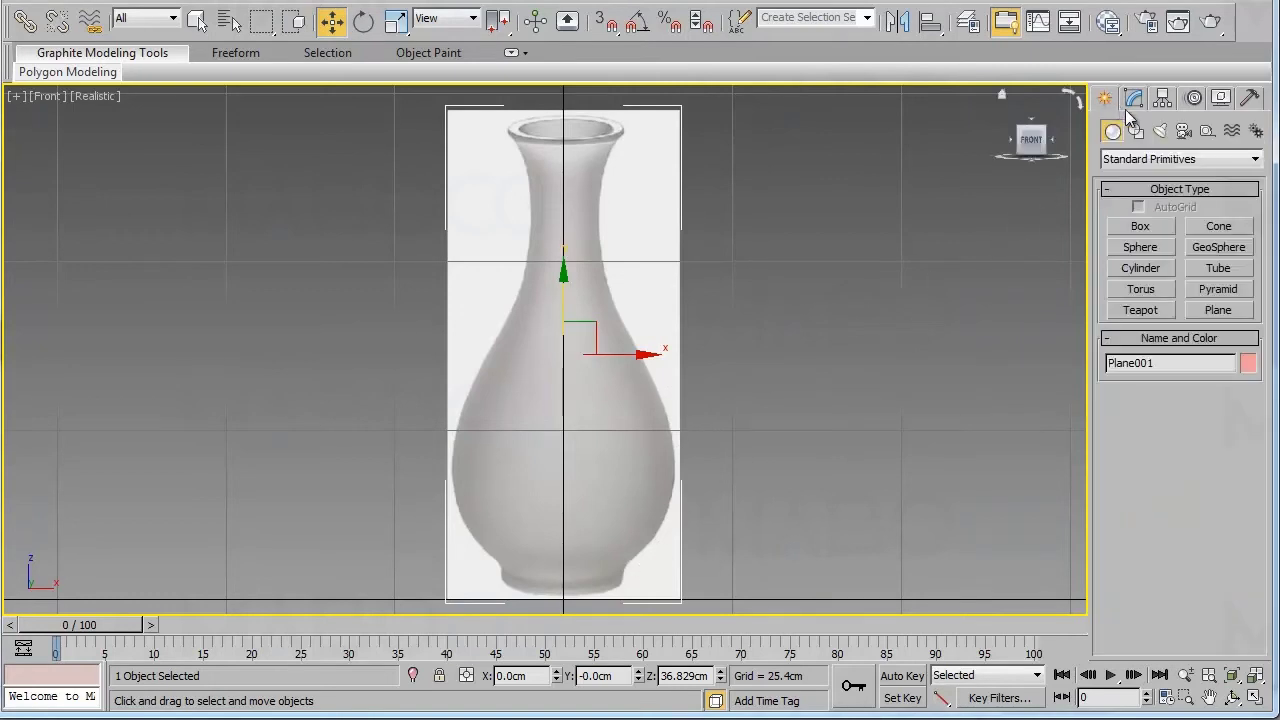
click(1136, 132)
click(1130, 243)
middle_drag(700, 260, 700, 365)
key(alt+z)
drag(675, 366, 666, 280)
middle_drag(708, 280, 642, 394)
drag(649, 406, 670, 362)
right_click(670, 362)
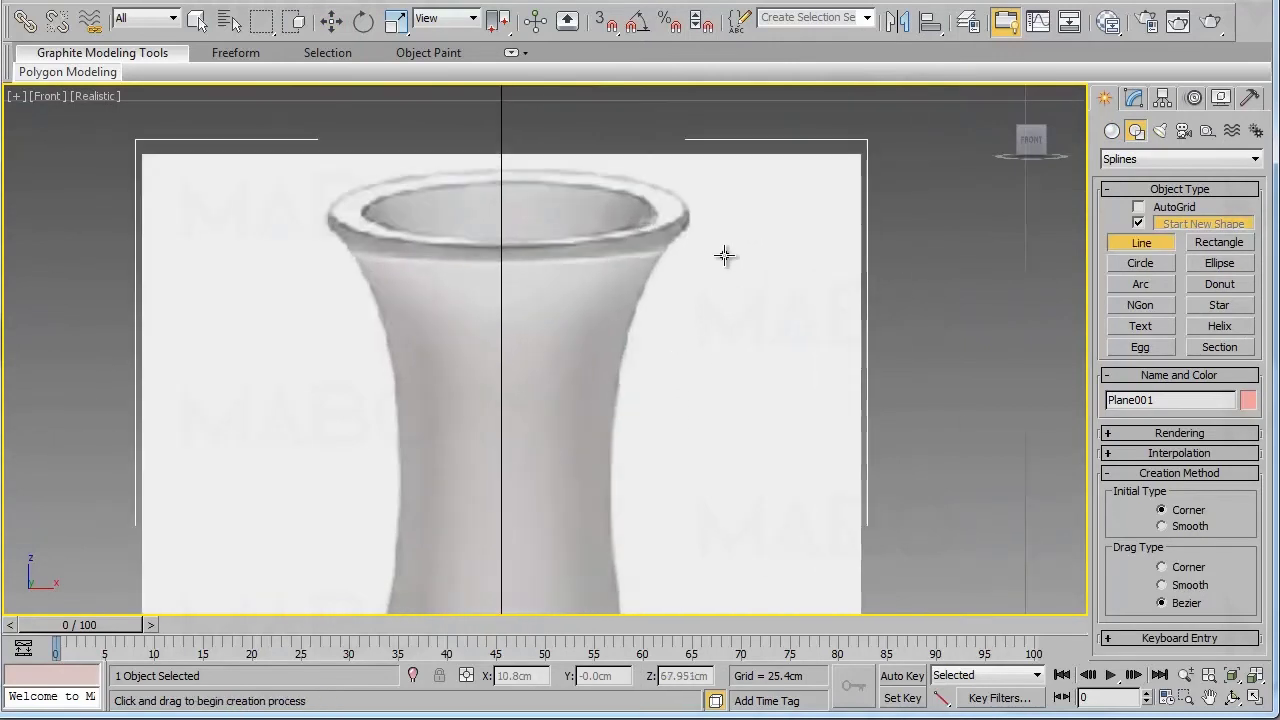
click(687, 208)
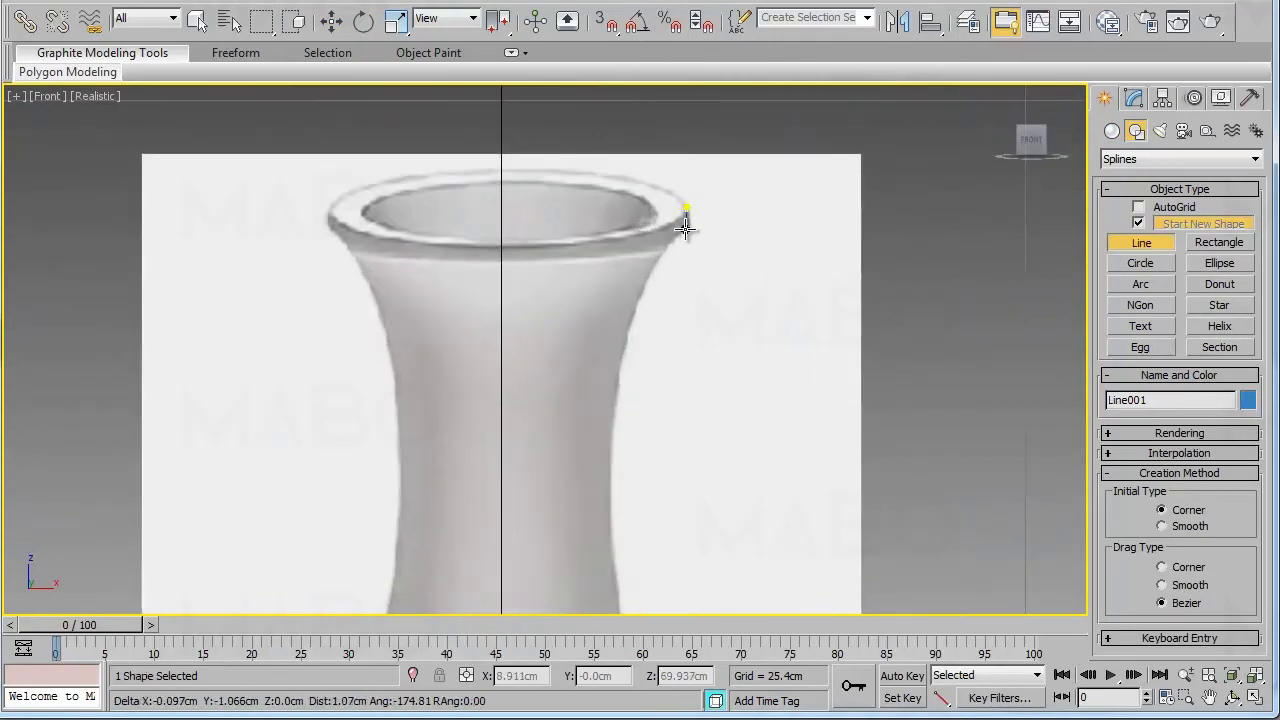
click(685, 230)
click(662, 250)
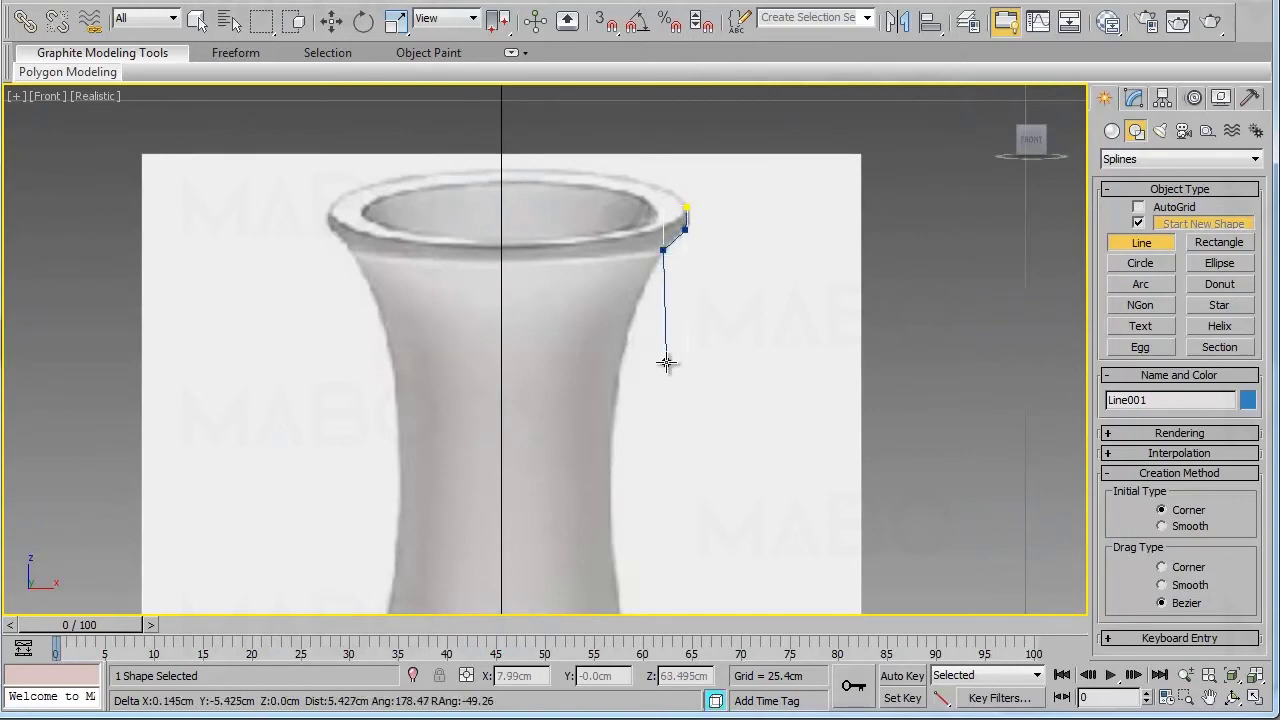
Continue the line with a corner point at the lower neck and another at the widest point of the vase's right side.
middle_drag(680, 330, 706, 246)
middle_drag(703, 371, 717, 242)
click(671, 348)
middle_drag(765, 436, 729, 268)
middle_drag(797, 538, 754, 245)
middle_drag(804, 438, 780, 283)
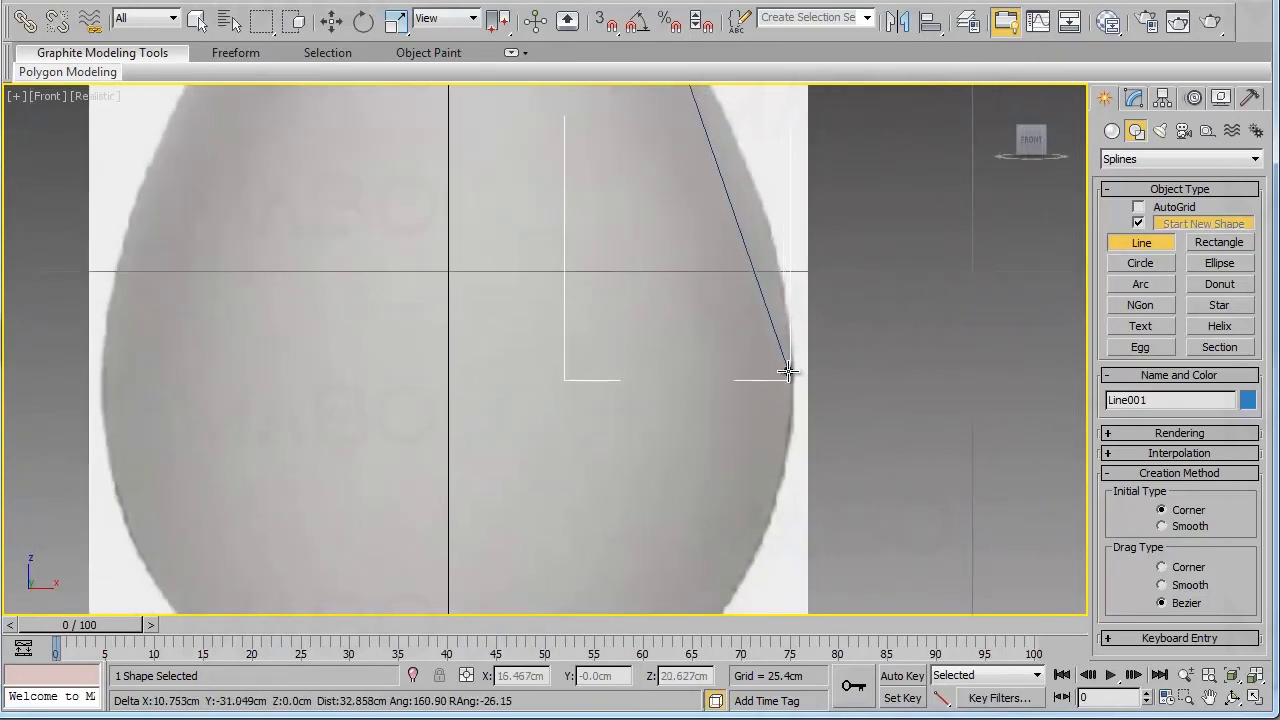
click(790, 406)
Add points at the top and bottom of the vase's foot, end the line on the central axis, and activate the Move tool.
middle_drag(843, 462, 714, 366)
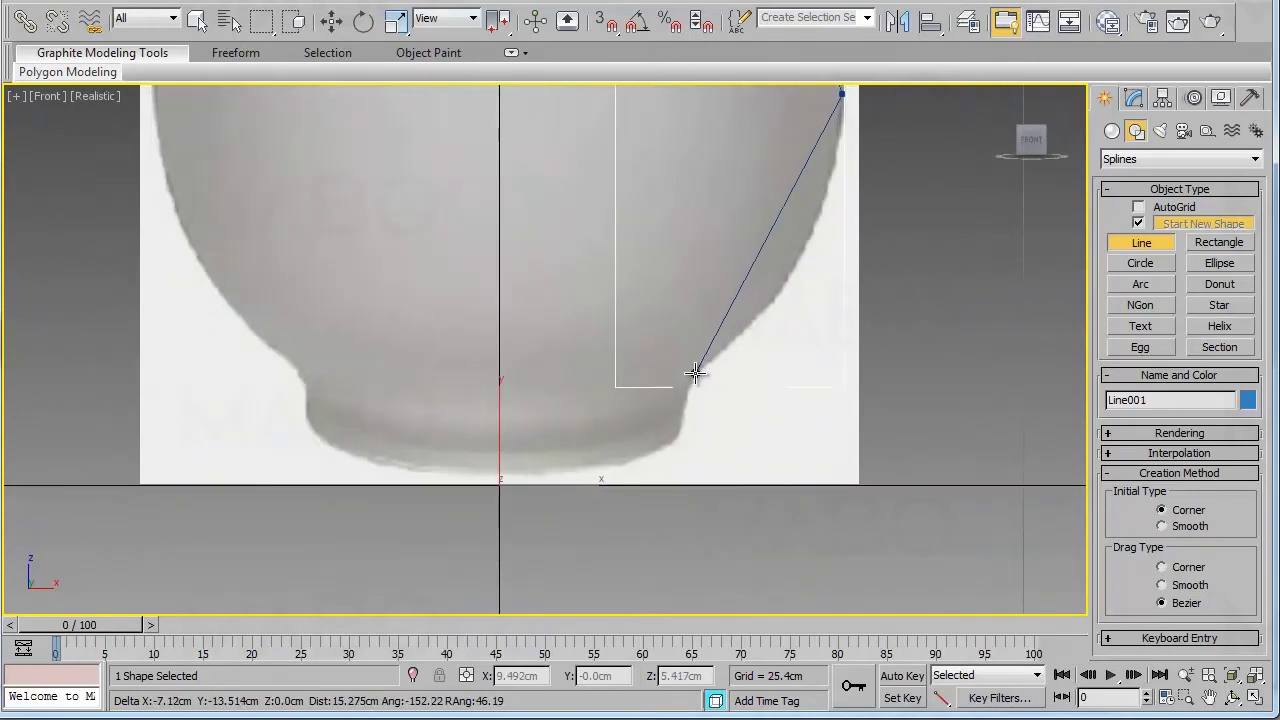
click(695, 374)
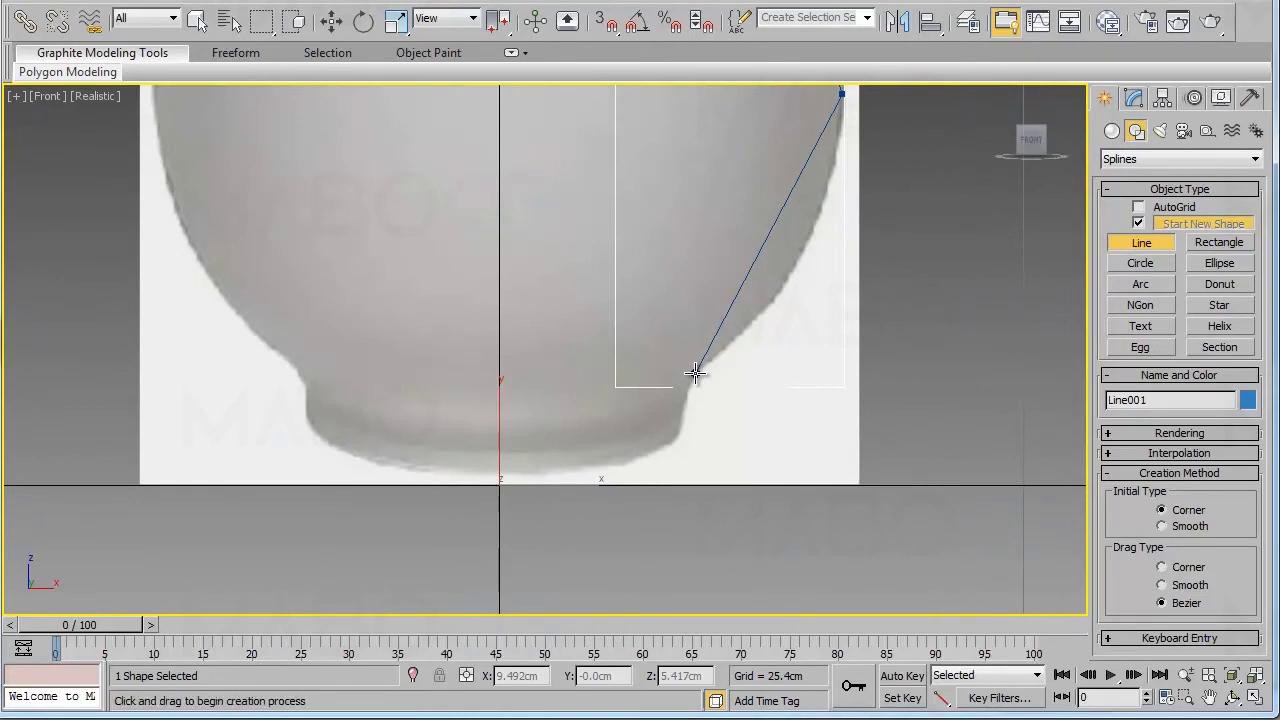
click(674, 440)
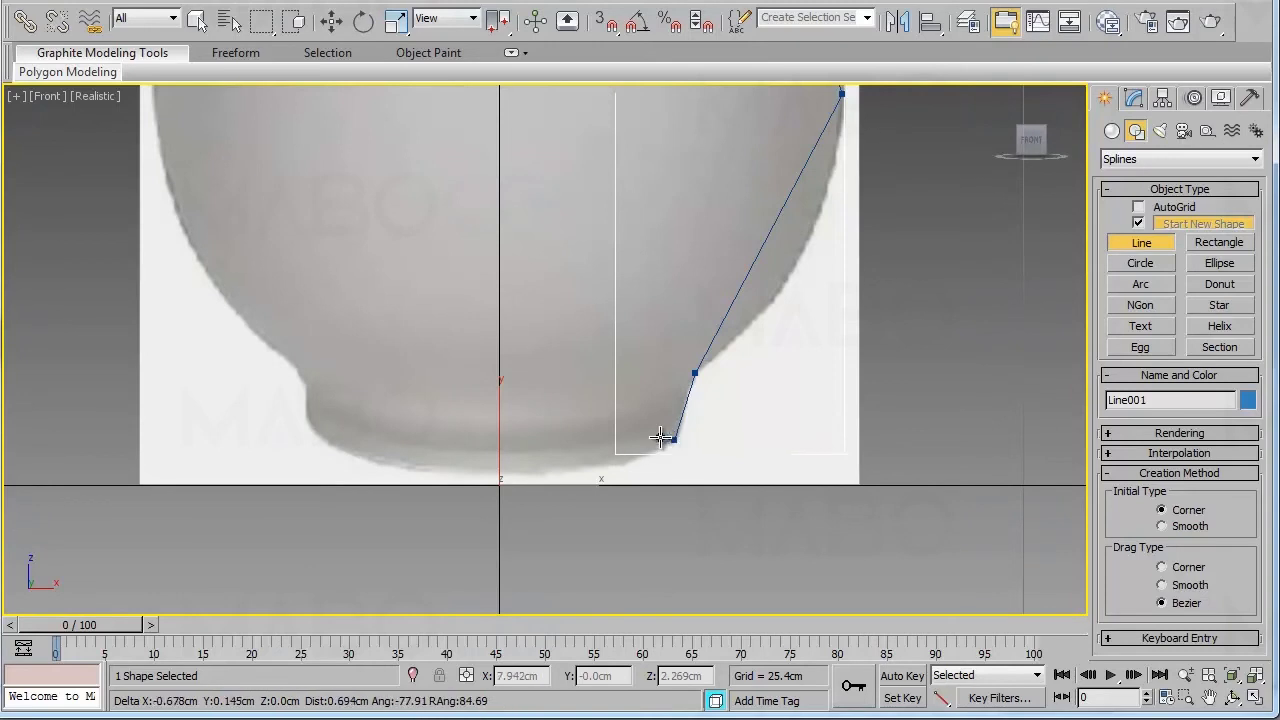
click(498, 443)
right_click(551, 443)
middle_drag(614, 343, 611, 443)
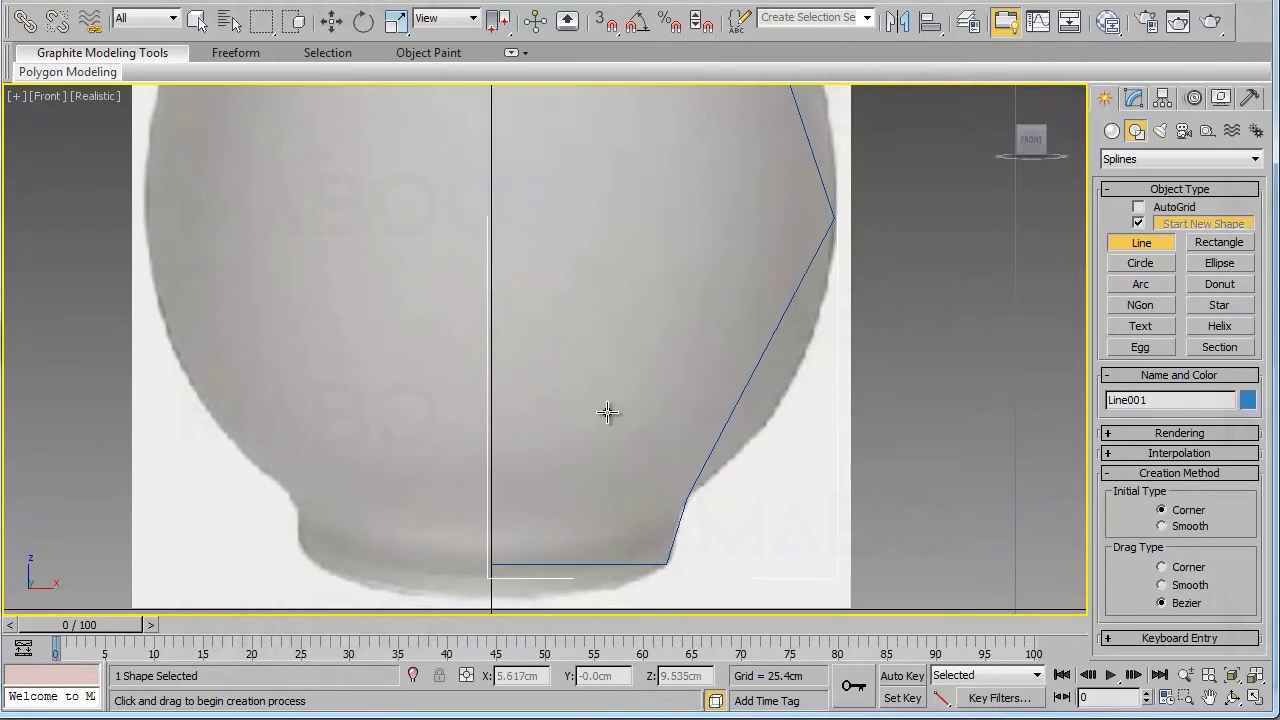
middle_drag(583, 374, 565, 407)
key(w)
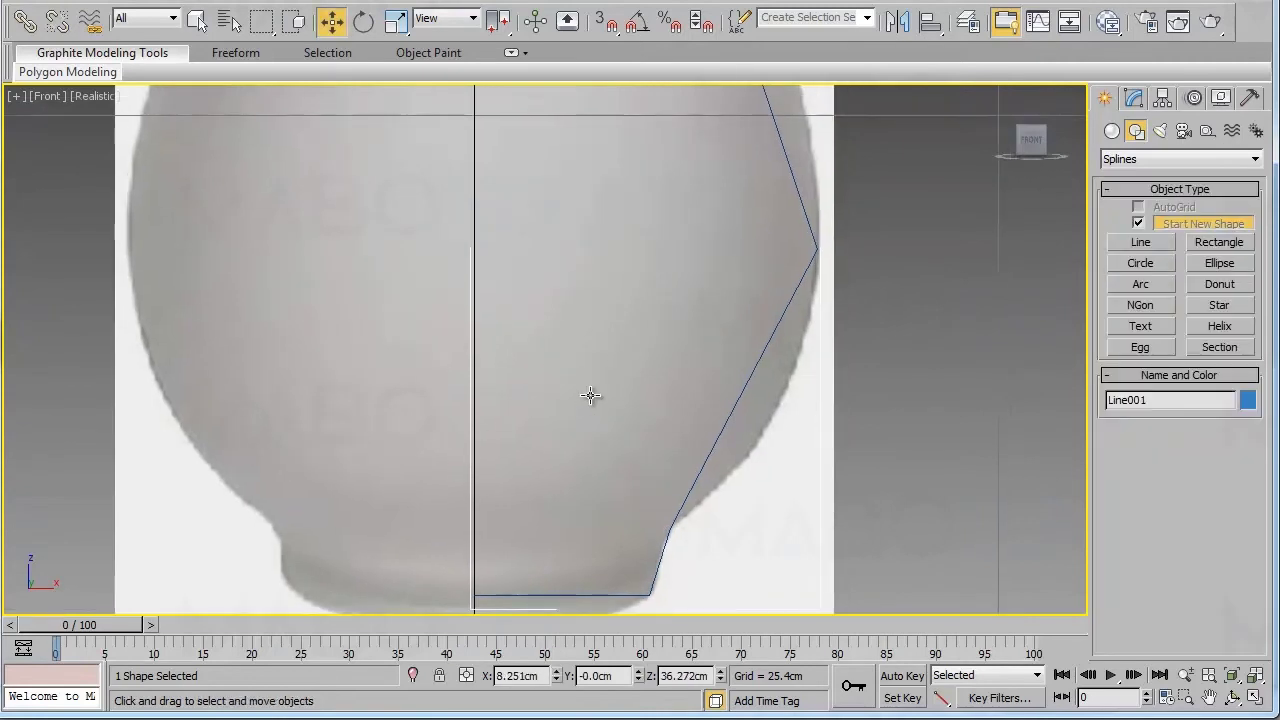
Enter the line's Vertex sub-object level and convert the lower neck vertex to Bezier.
key(alt+z)
drag(637, 243, 633, 431)
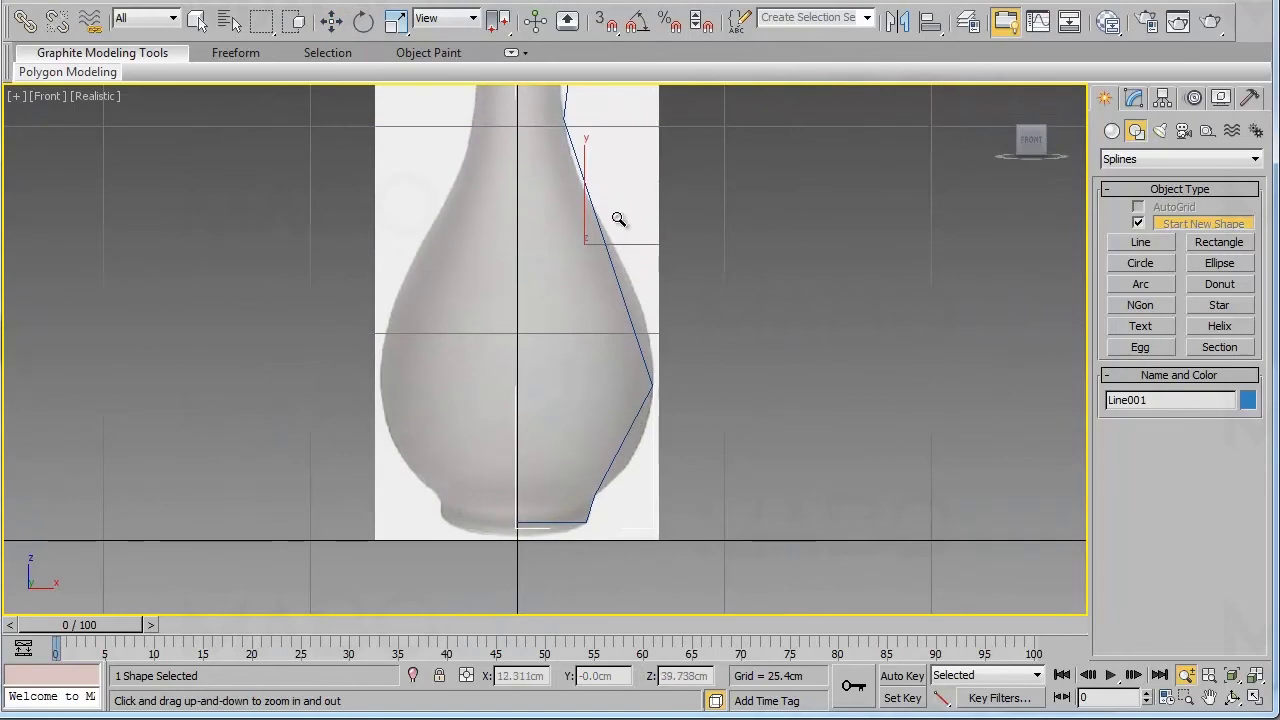
click(1137, 100)
click(1109, 180)
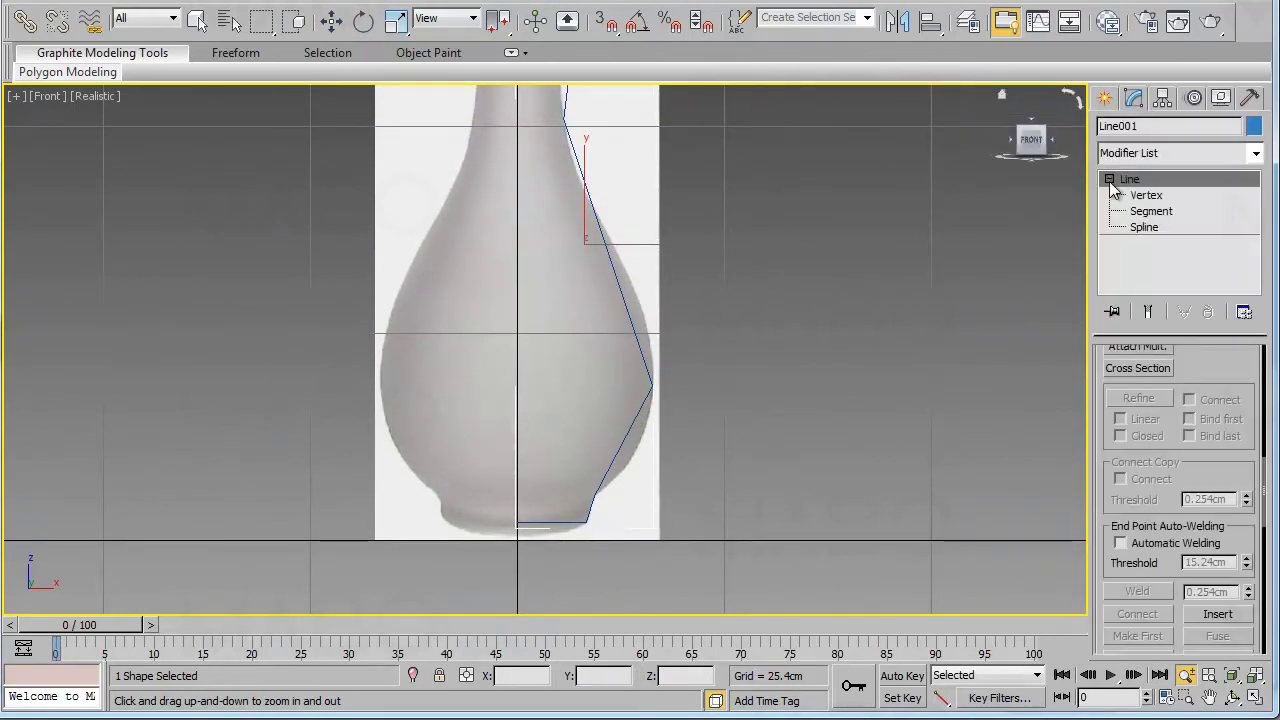
click(1146, 195)
middle_drag(669, 343, 631, 336)
scroll(635, 340, up, 5)
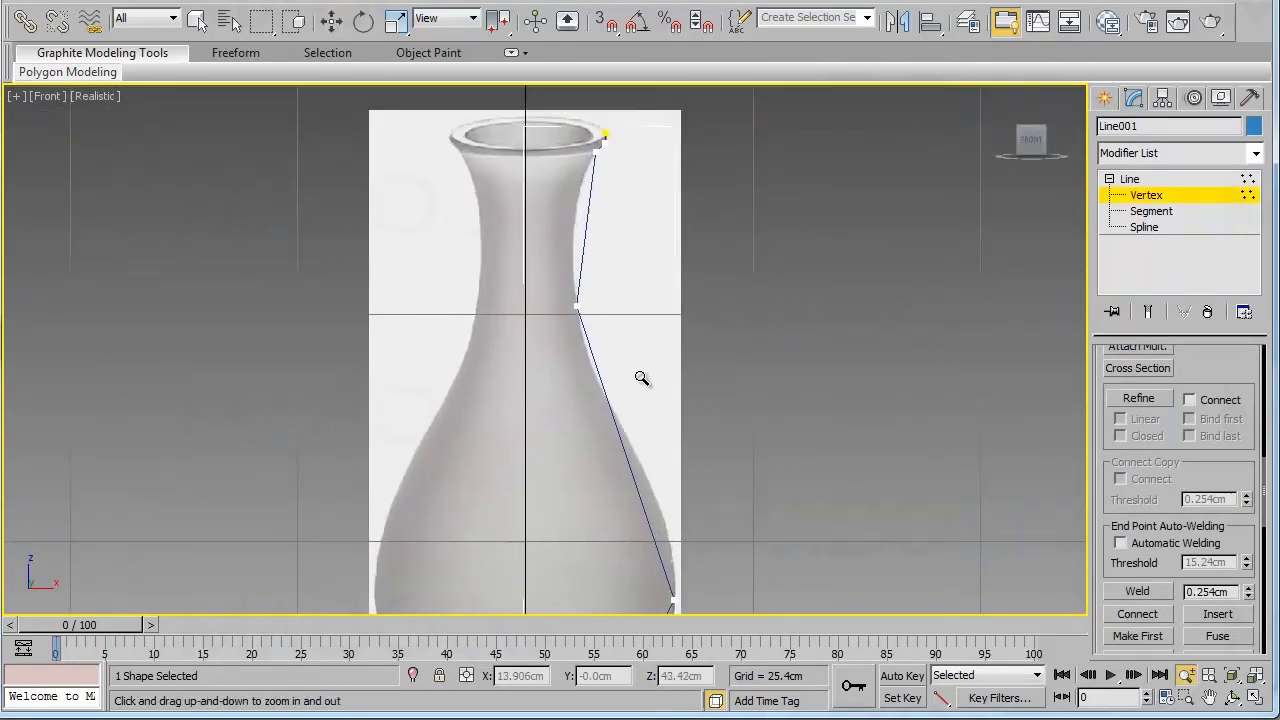
click(594, 276)
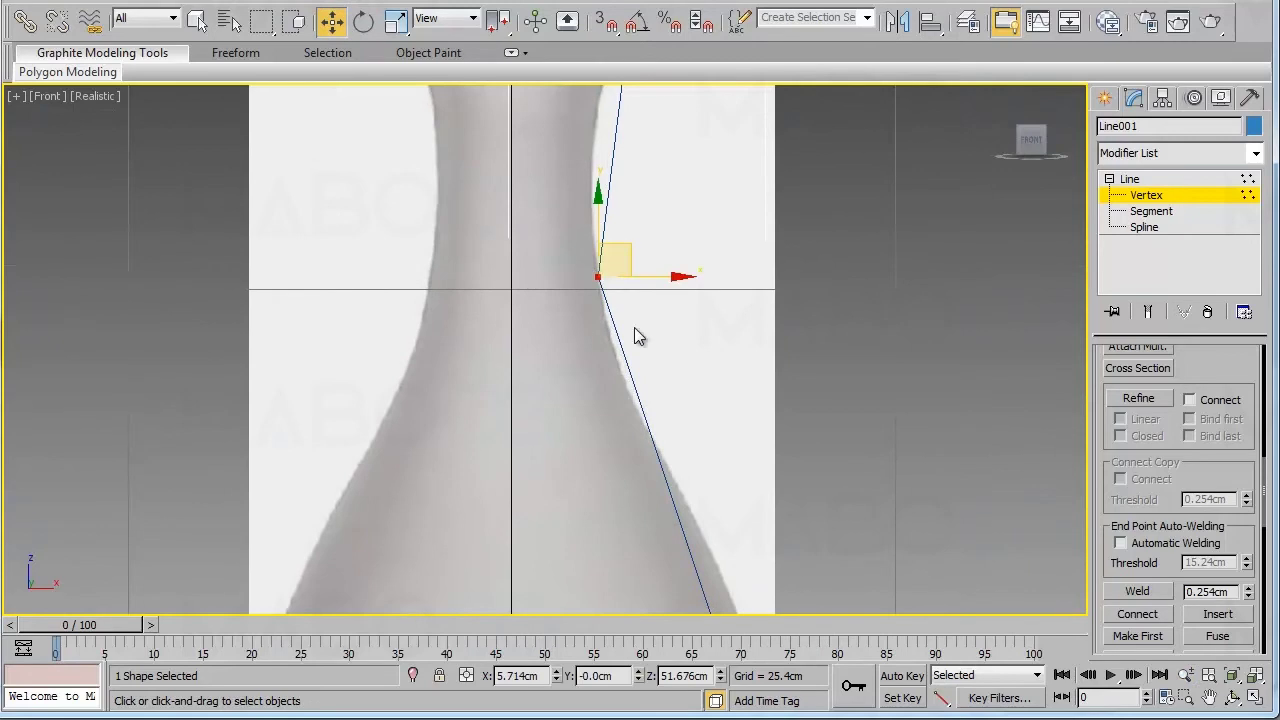
middle_drag(634, 334, 634, 363)
right_click(600, 318)
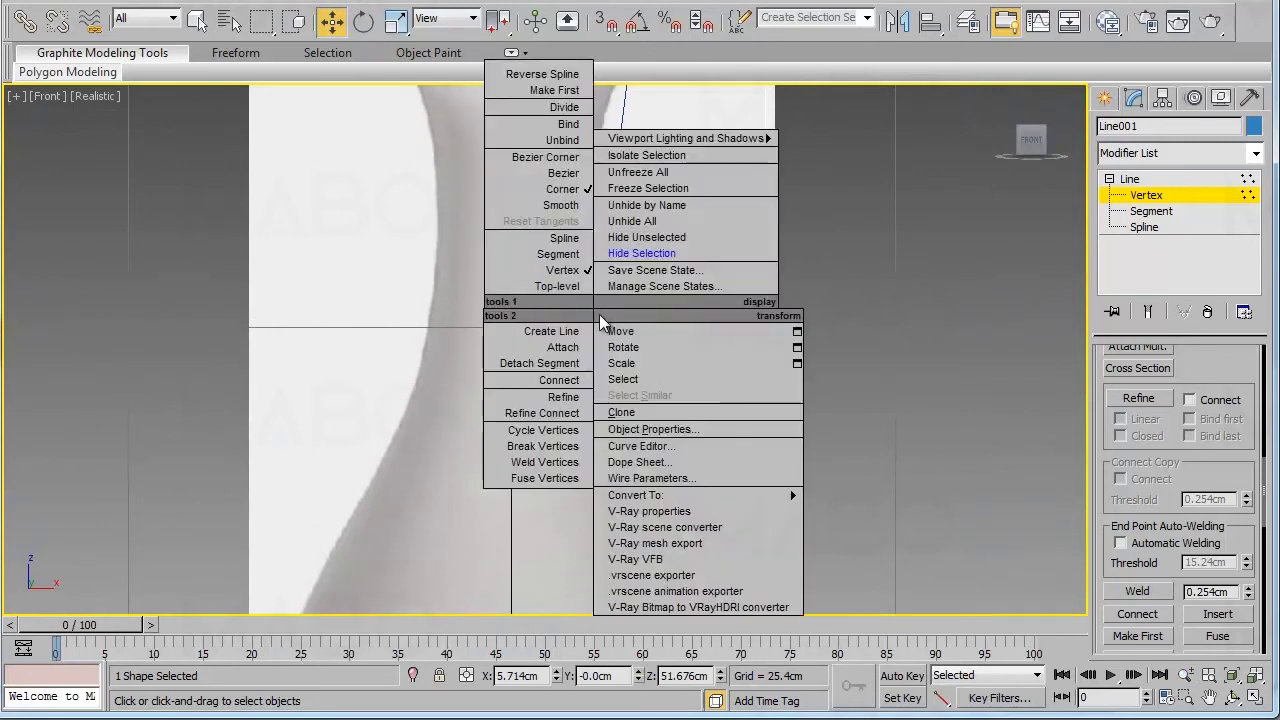
click(570, 175)
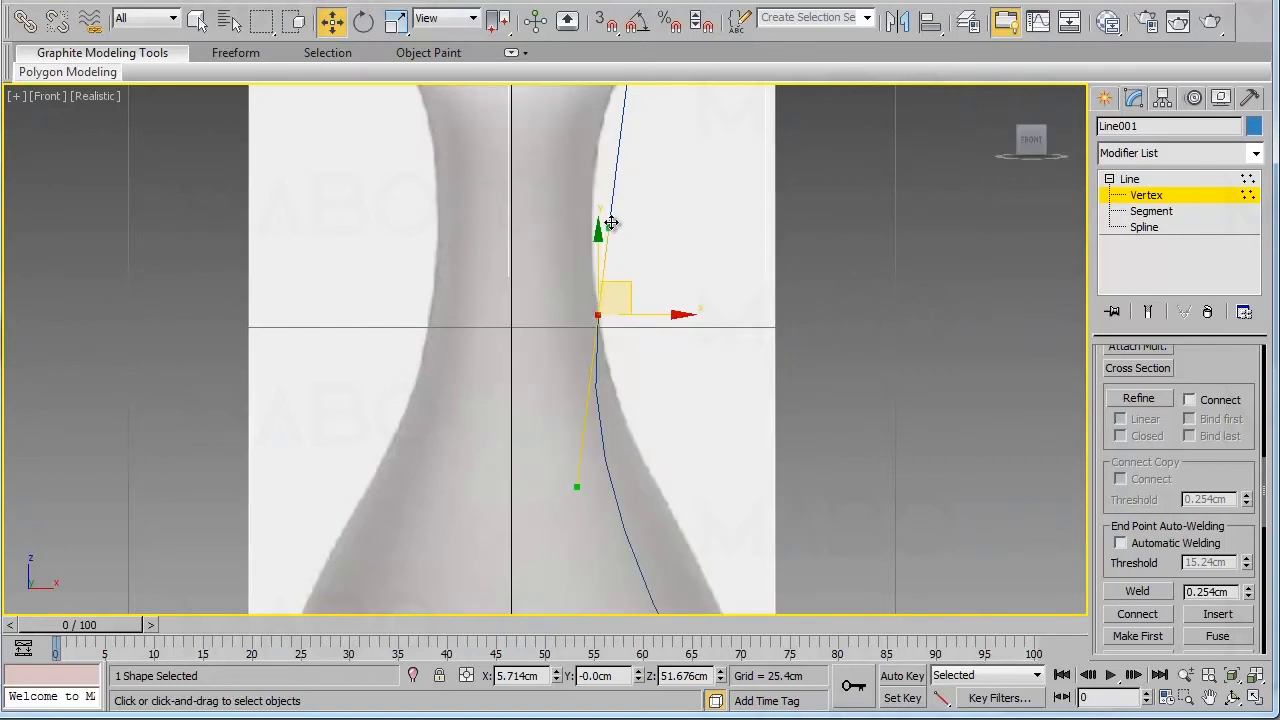
Adjust the neck vertex's Bezier handles to the vase outline and nudge the vertex to about X 5.85 cm, Z 51.34 cm.
drag(610, 222, 601, 235)
middle_drag(693, 448, 692, 397)
drag(604, 467, 627, 467)
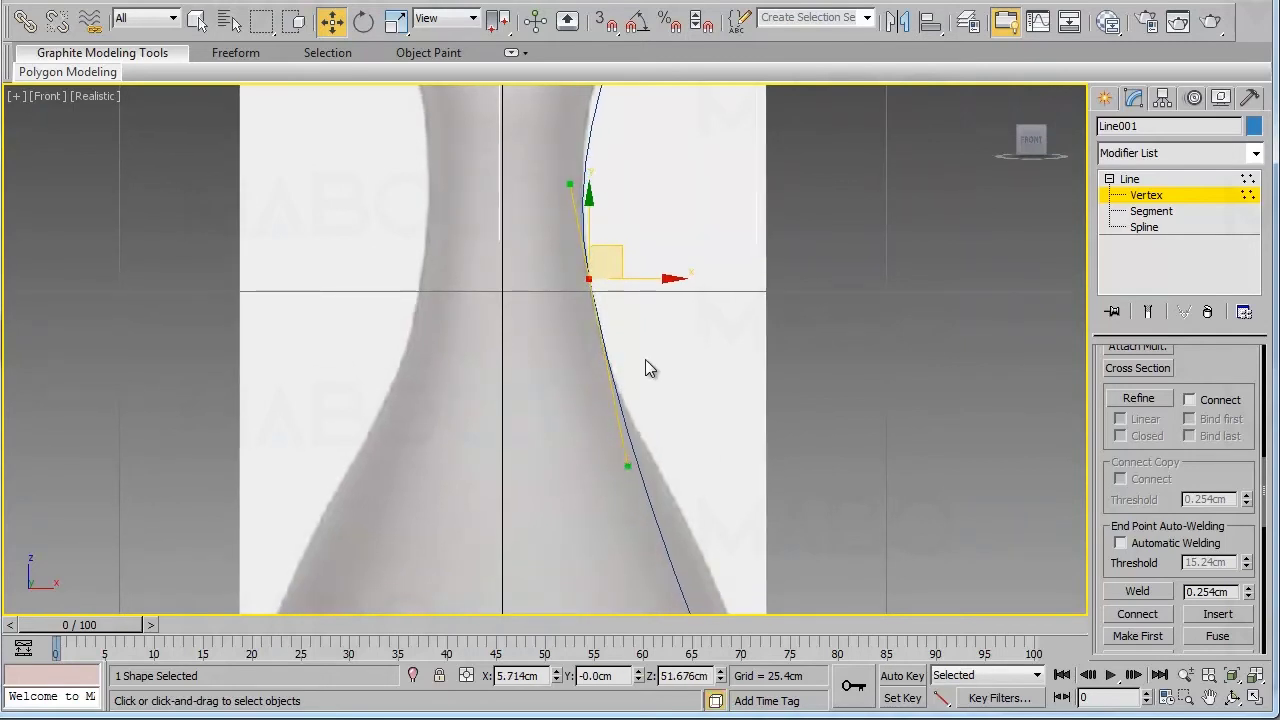
drag(619, 257, 621, 262)
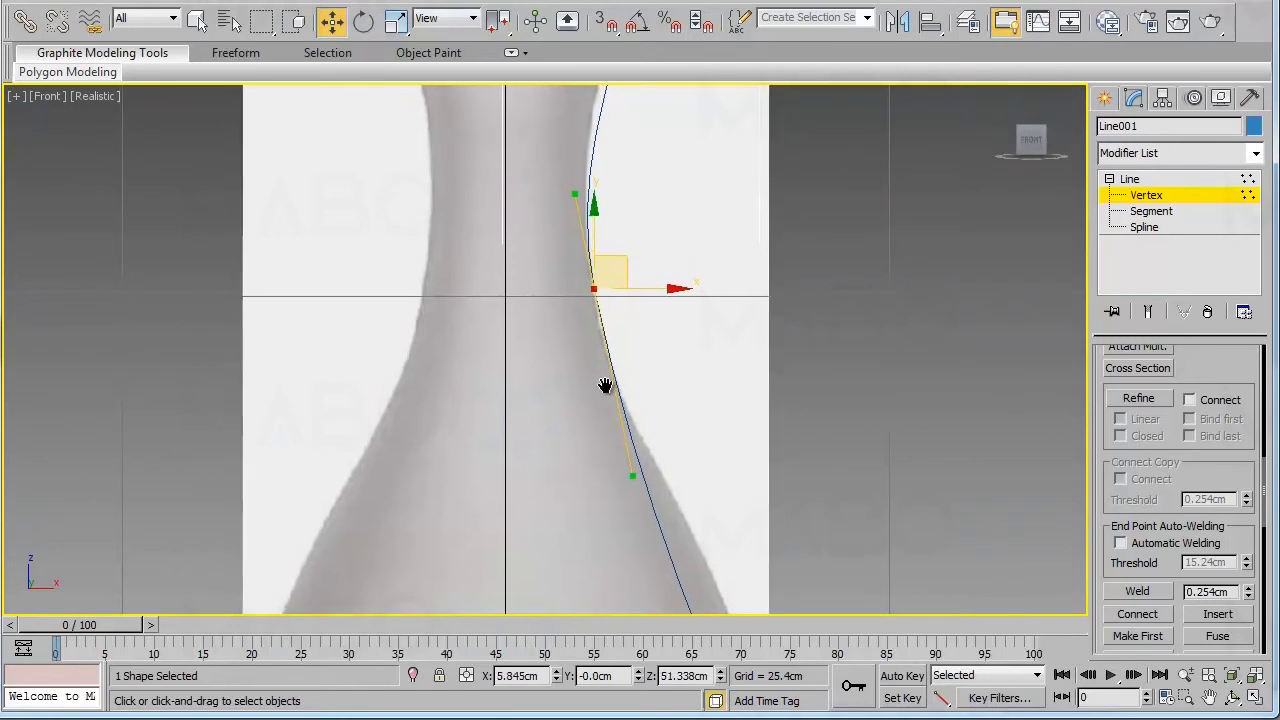
middle_drag(583, 285, 663, 383)
drag(648, 284, 641, 254)
middle_drag(692, 405, 668, 353)
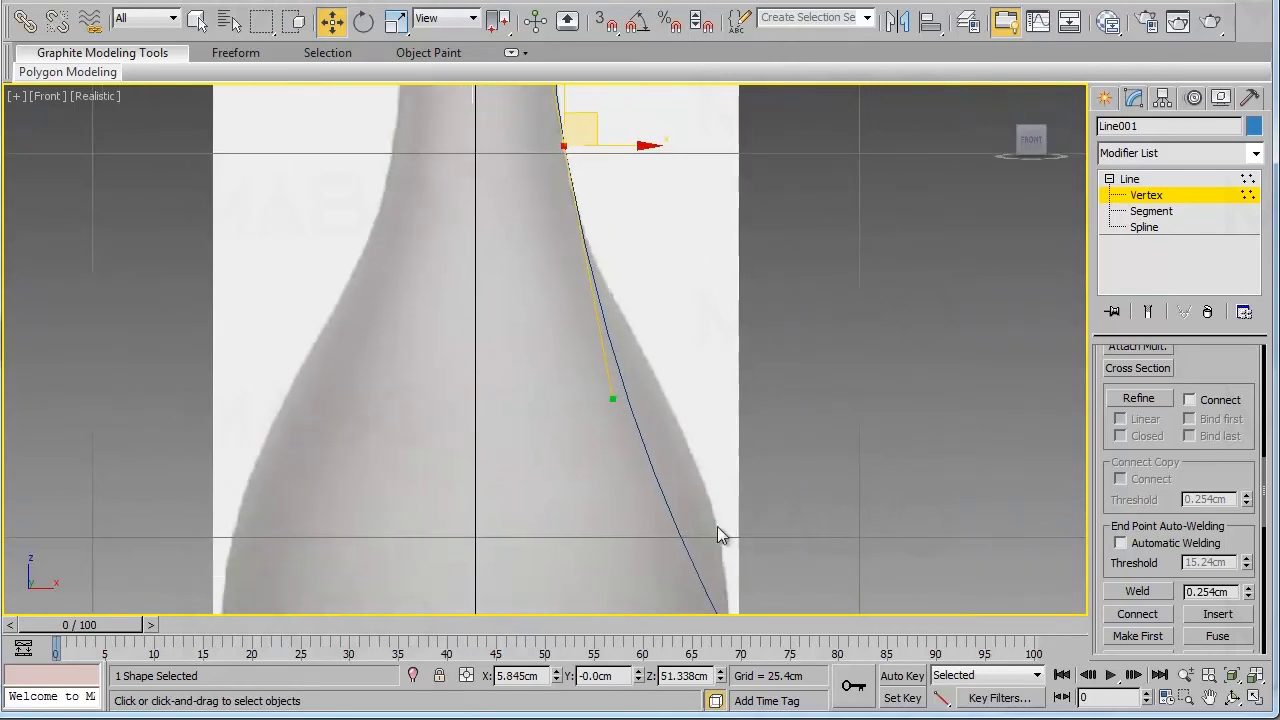
Convert the vertex at the belly's widest point to Bezier and pull its upper handle up and outward to follow the vase outline.
middle_drag(717, 526, 689, 354)
click(709, 541)
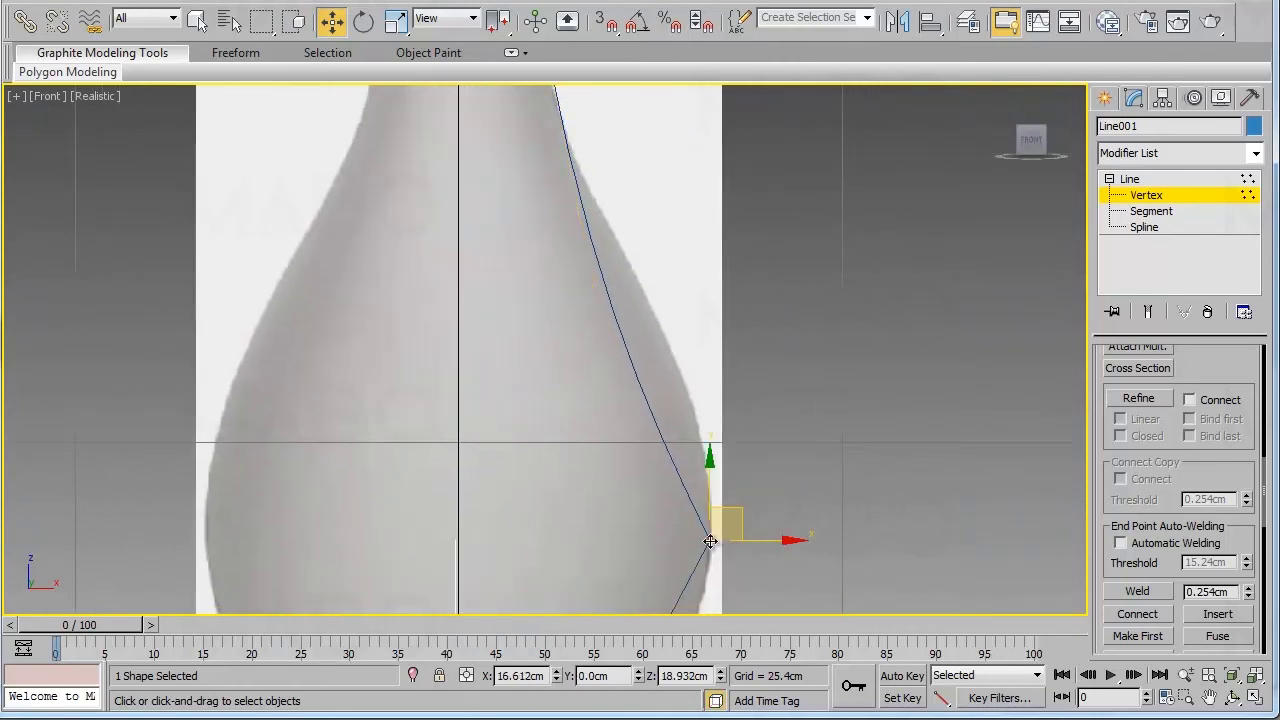
right_click(709, 539)
click(674, 381)
middle_drag(660, 397, 643, 328)
drag(657, 326, 721, 232)
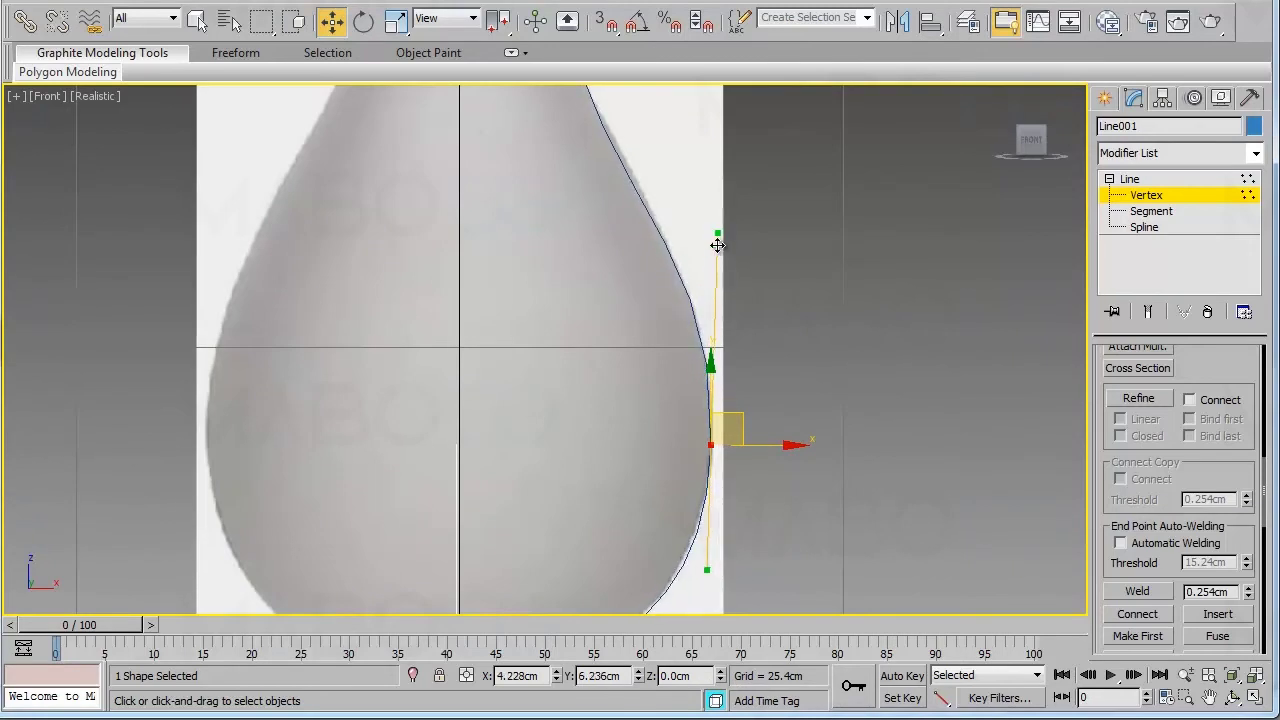
Reselect the neck vertex and slightly shorten its lower Bezier handle to refine the curve toward the belly.
middle_drag(680, 405, 666, 451)
middle_drag(634, 314, 688, 483)
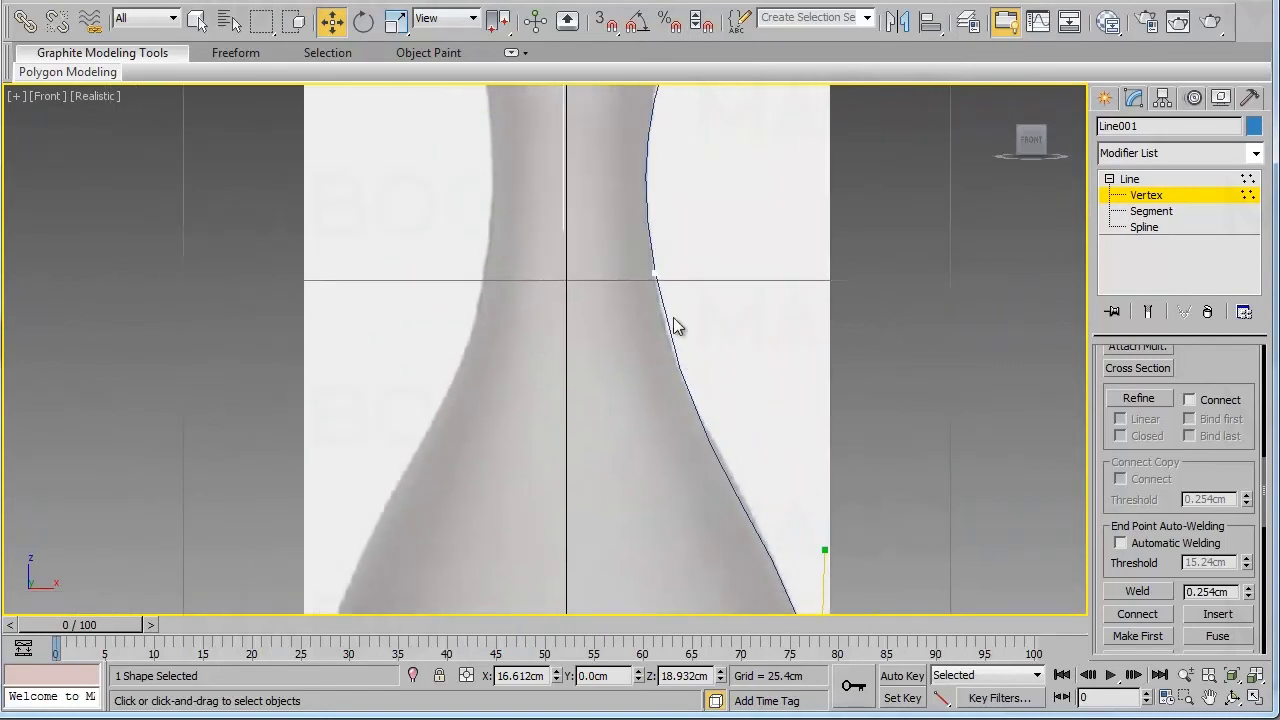
click(658, 275)
drag(698, 530, 695, 510)
Convert the vertex just below the rim to Bezier Corner and adjust its lower handle to match the flare of the neck.
middle_drag(660, 422, 714, 597)
middle_drag(658, 390, 616, 520)
scroll(675, 505, up, 2)
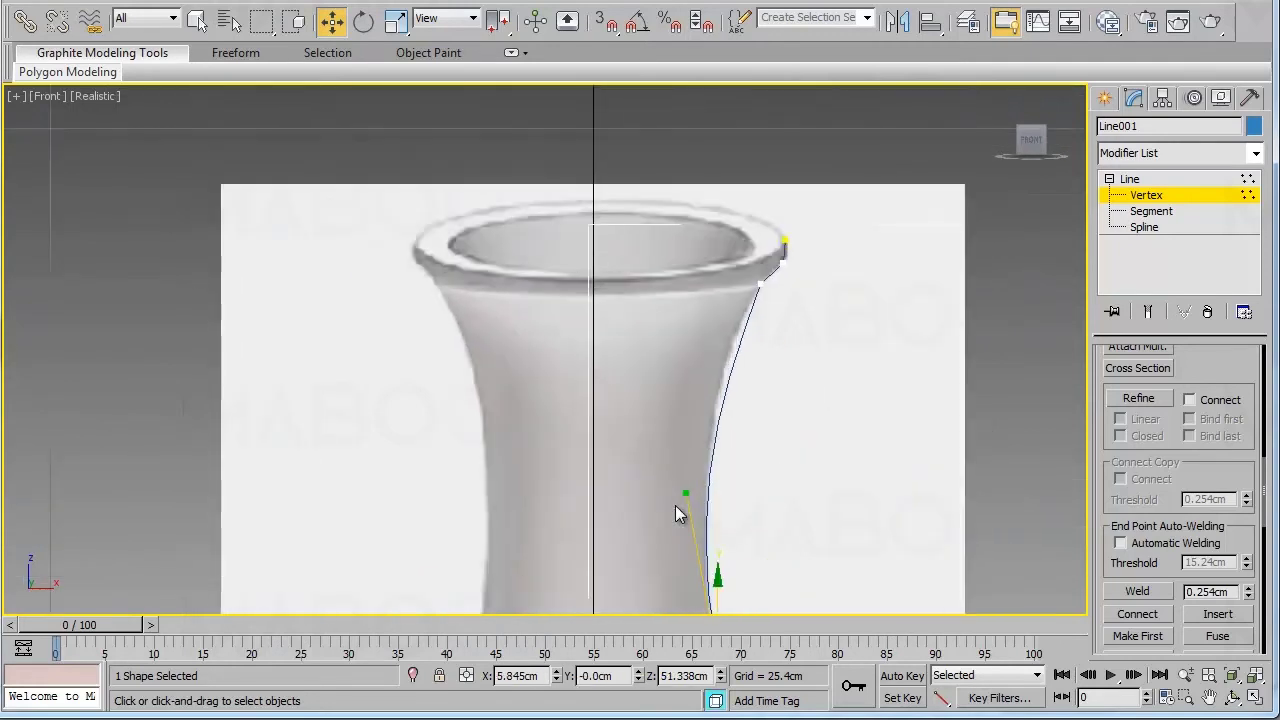
scroll(675, 505, up, 2)
middle_drag(733, 472, 657, 485)
click(728, 297)
right_click(729, 300)
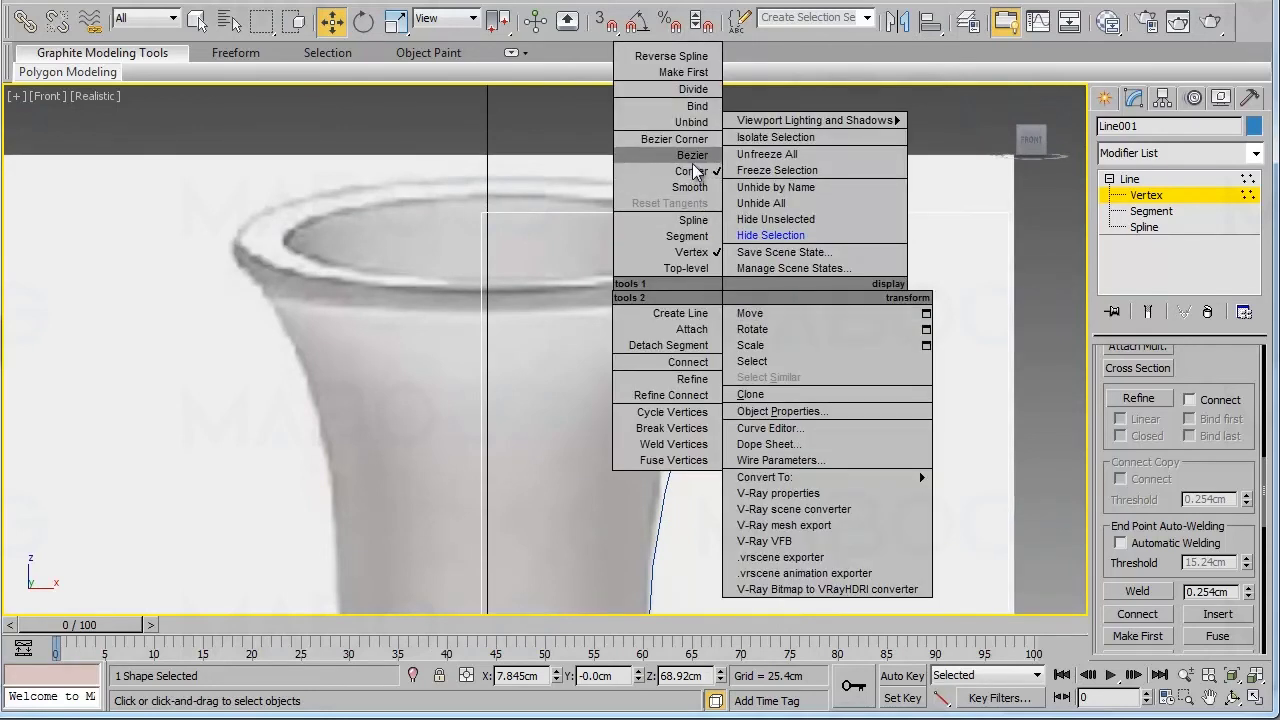
click(674, 139)
middle_drag(767, 320, 725, 318)
scroll(727, 349, up, 2)
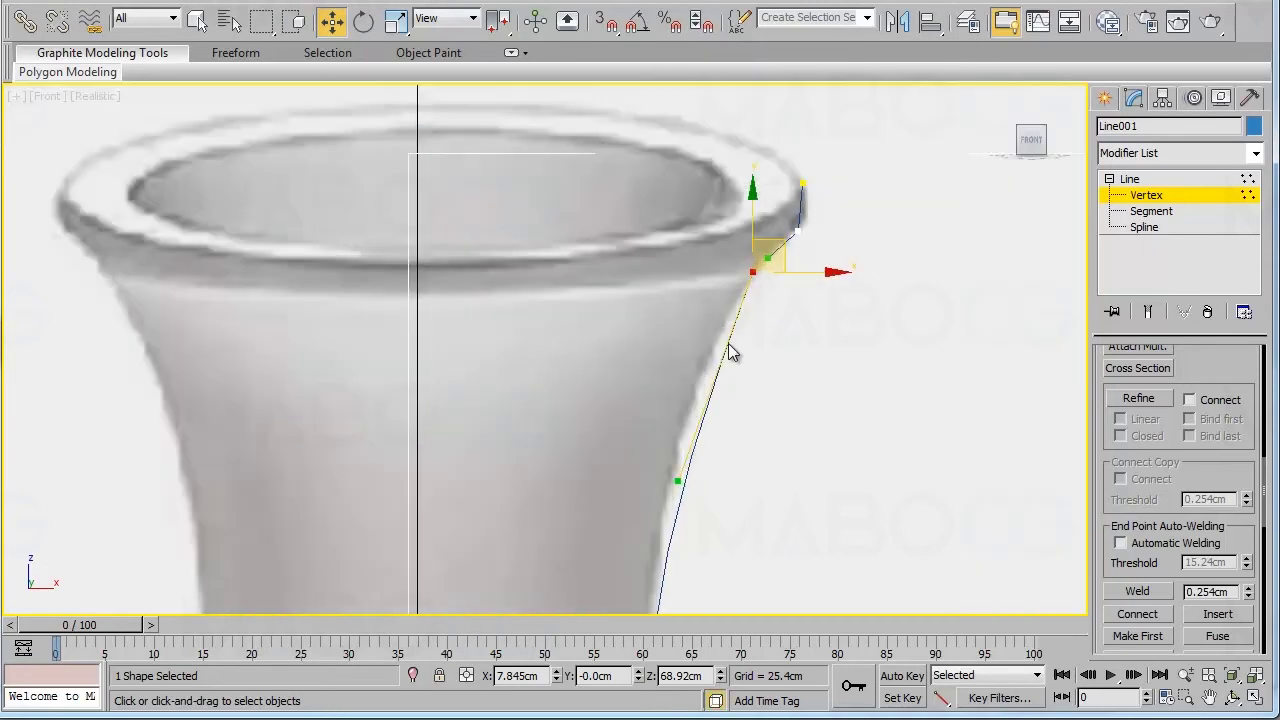
drag(675, 478, 668, 390)
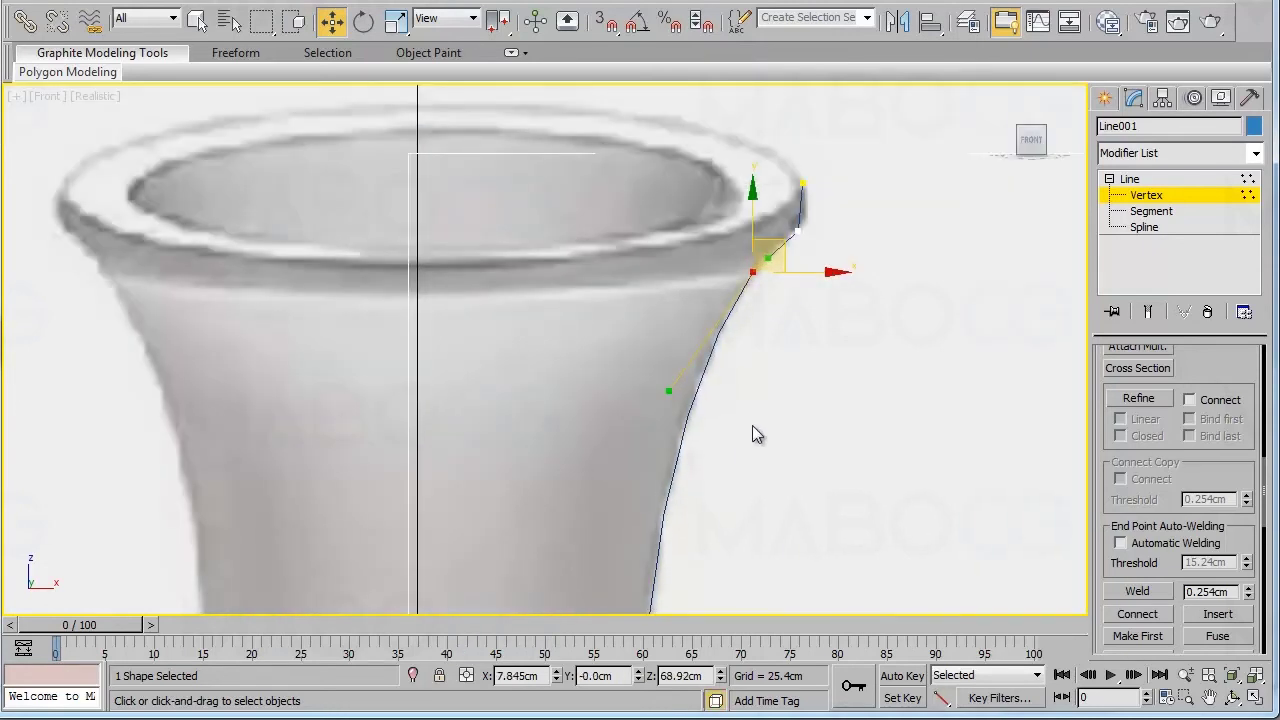
Select the neck vertex again and pull its lower handle slightly upward so the curve fits the vase's shoulder.
scroll(752, 427, down, 2)
middle_drag(728, 476, 731, 280)
middle_drag(700, 500, 716, 323)
click(624, 357)
middle_drag(634, 420, 654, 371)
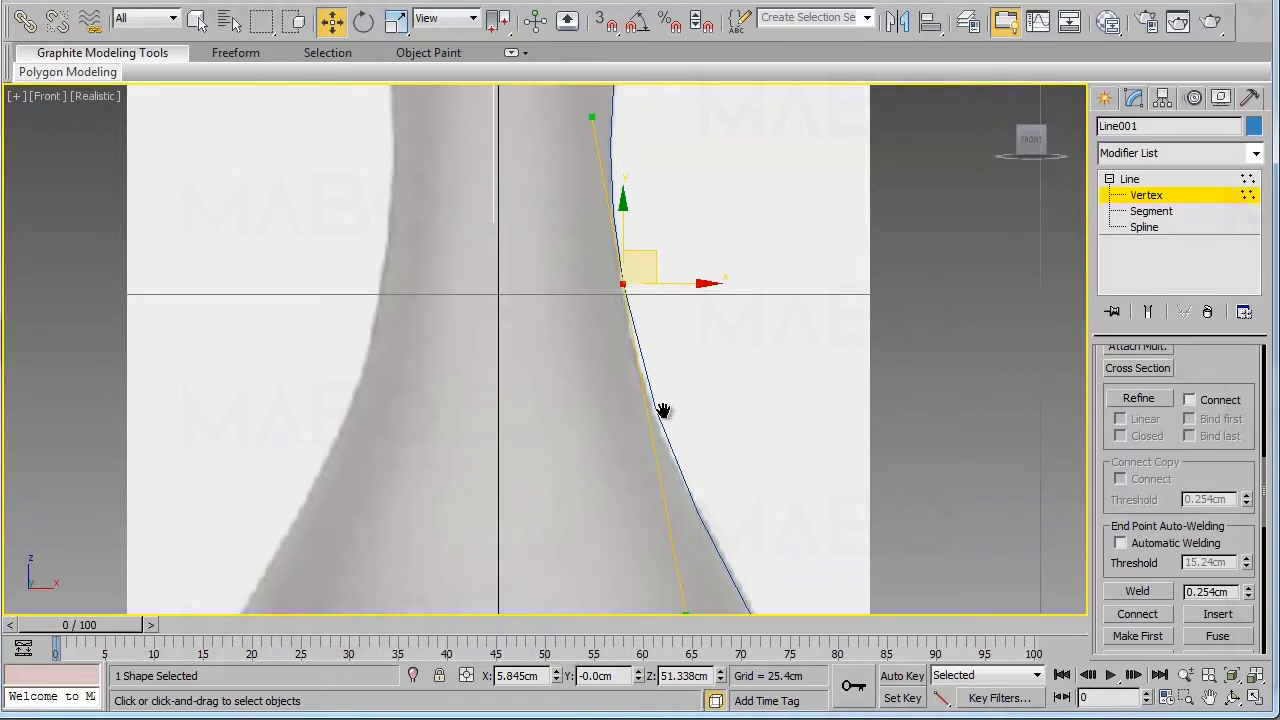
middle_drag(666, 452, 666, 374)
drag(683, 567, 677, 543)
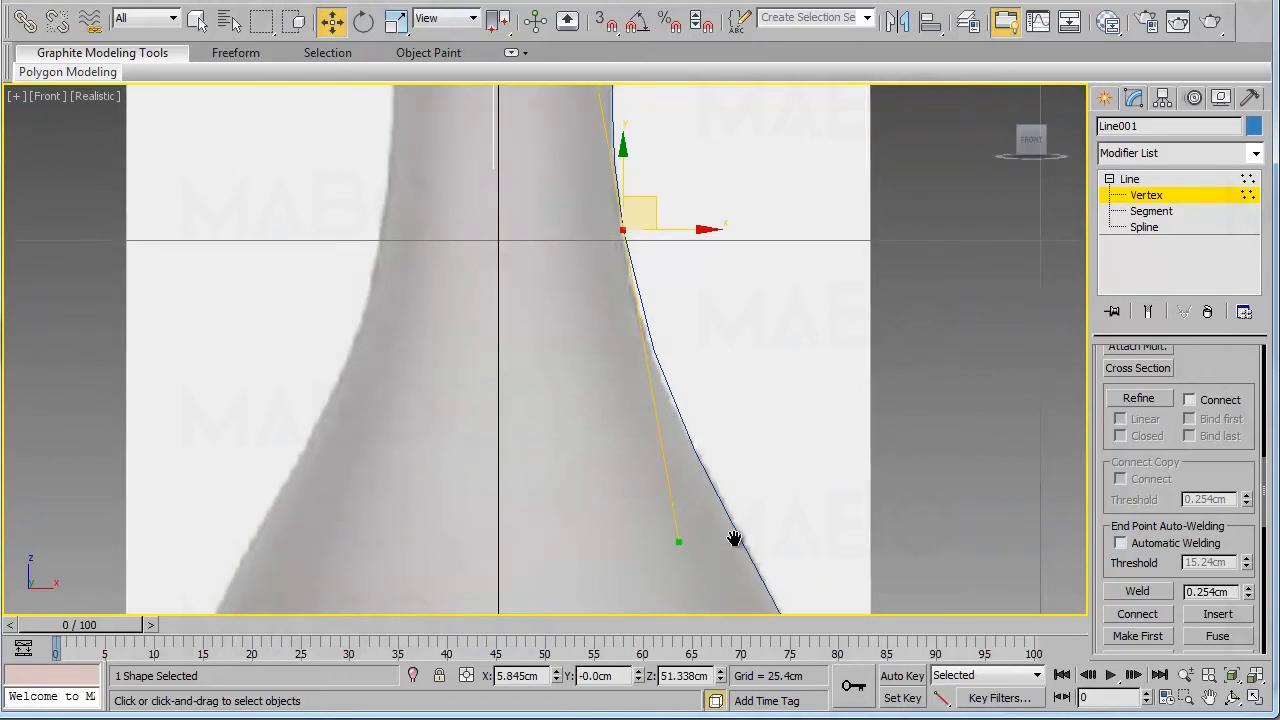
Check the traced profile against the reference image from neck to foot and leave the line's Vertex sub-object level.
middle_drag(734, 538, 702, 400)
middle_drag(702, 495, 700, 403)
scroll(698, 402, down, 4)
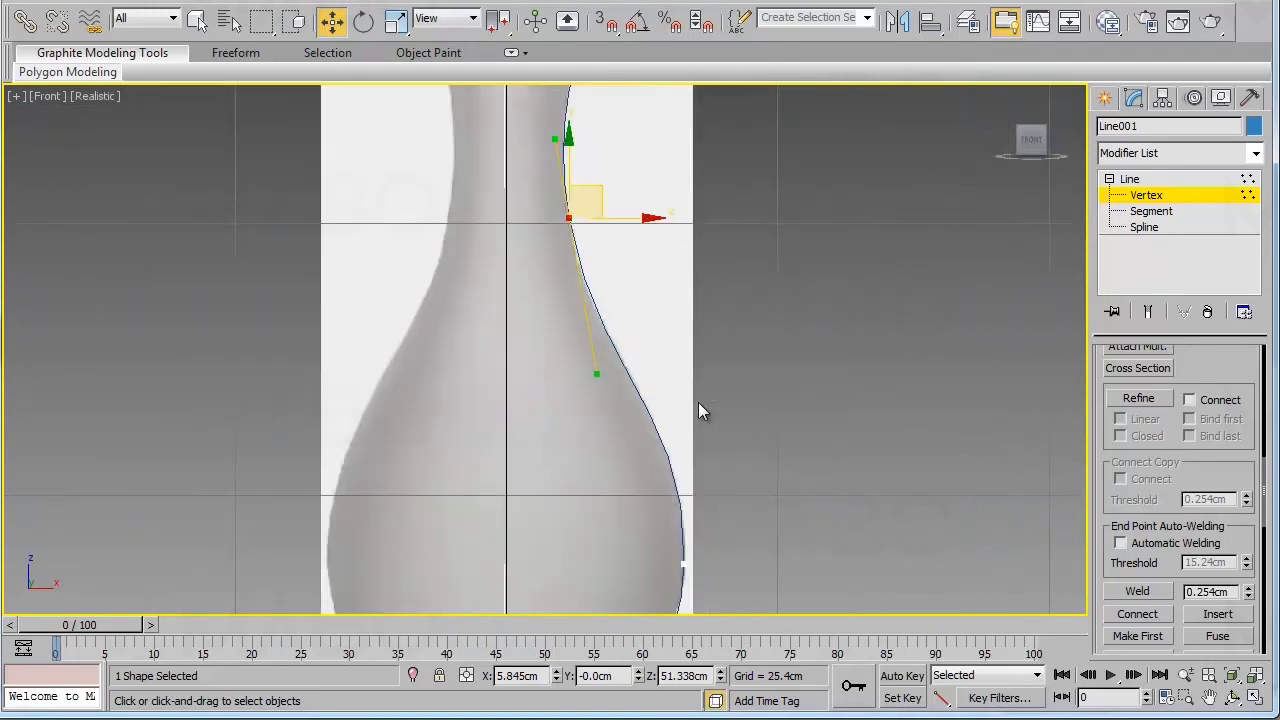
middle_drag(579, 516, 654, 351)
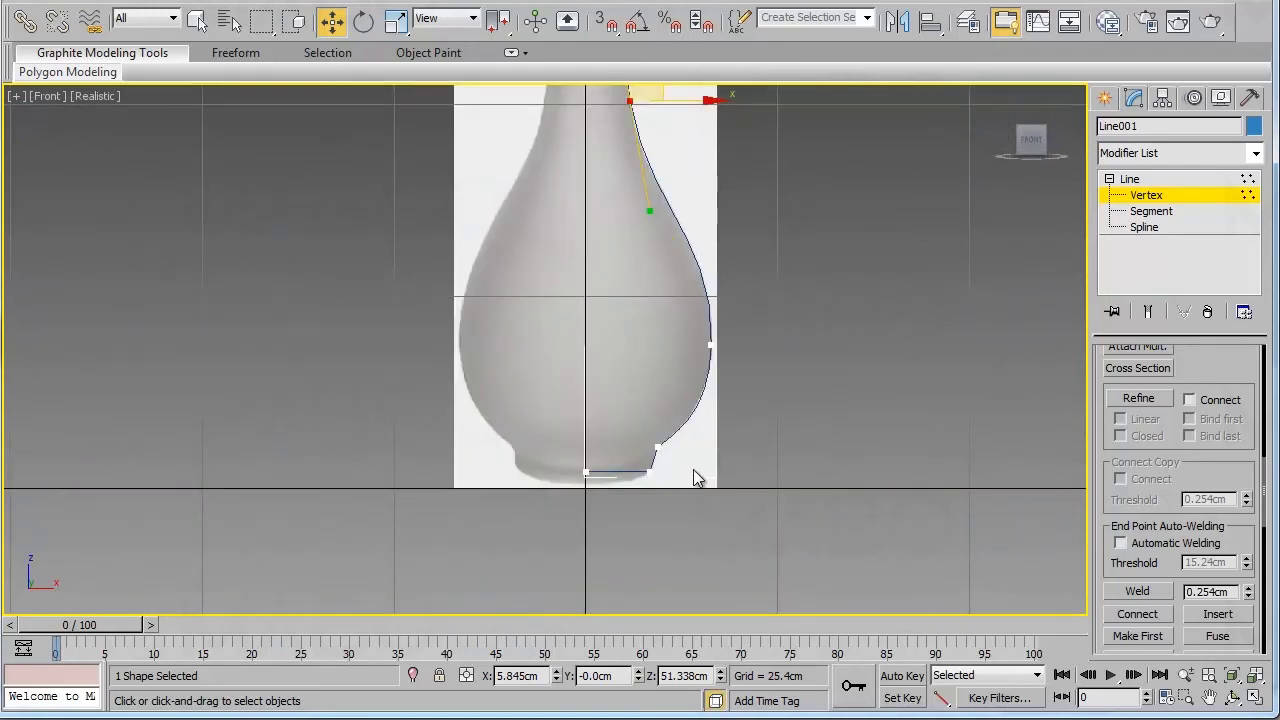
scroll(691, 469, up, 2)
middle_drag(746, 403, 718, 491)
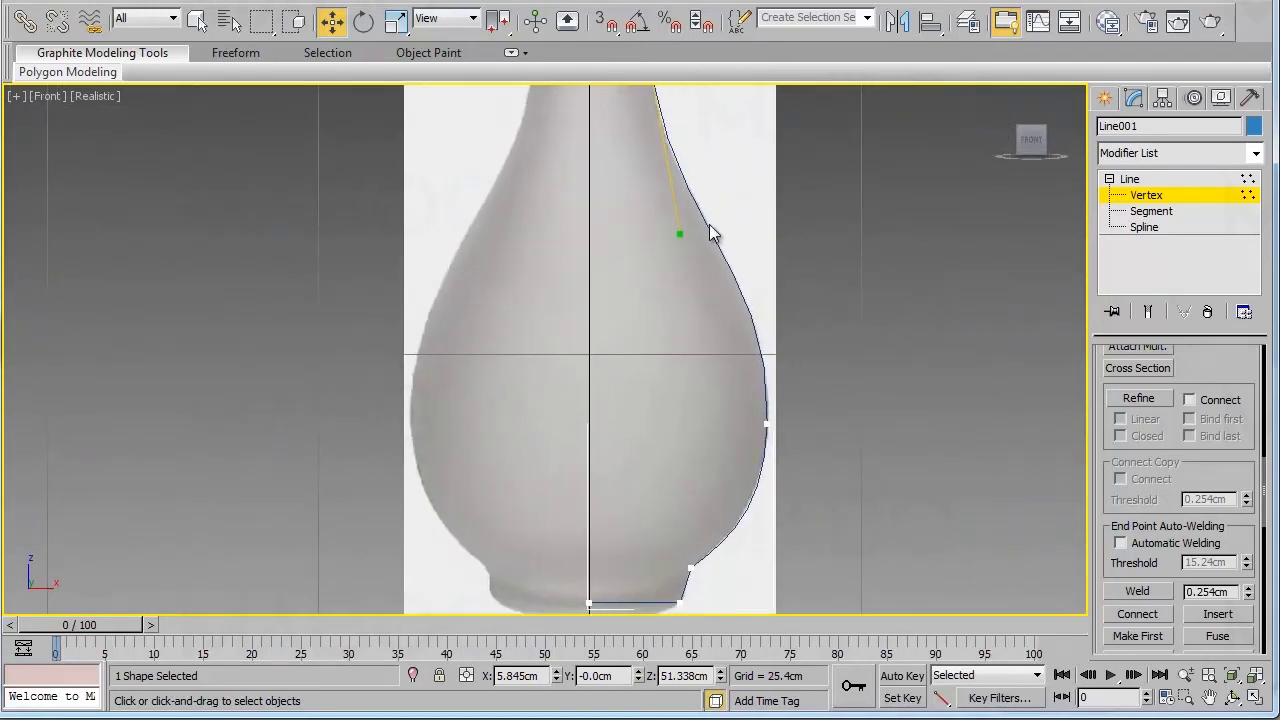
middle_drag(698, 330, 702, 392)
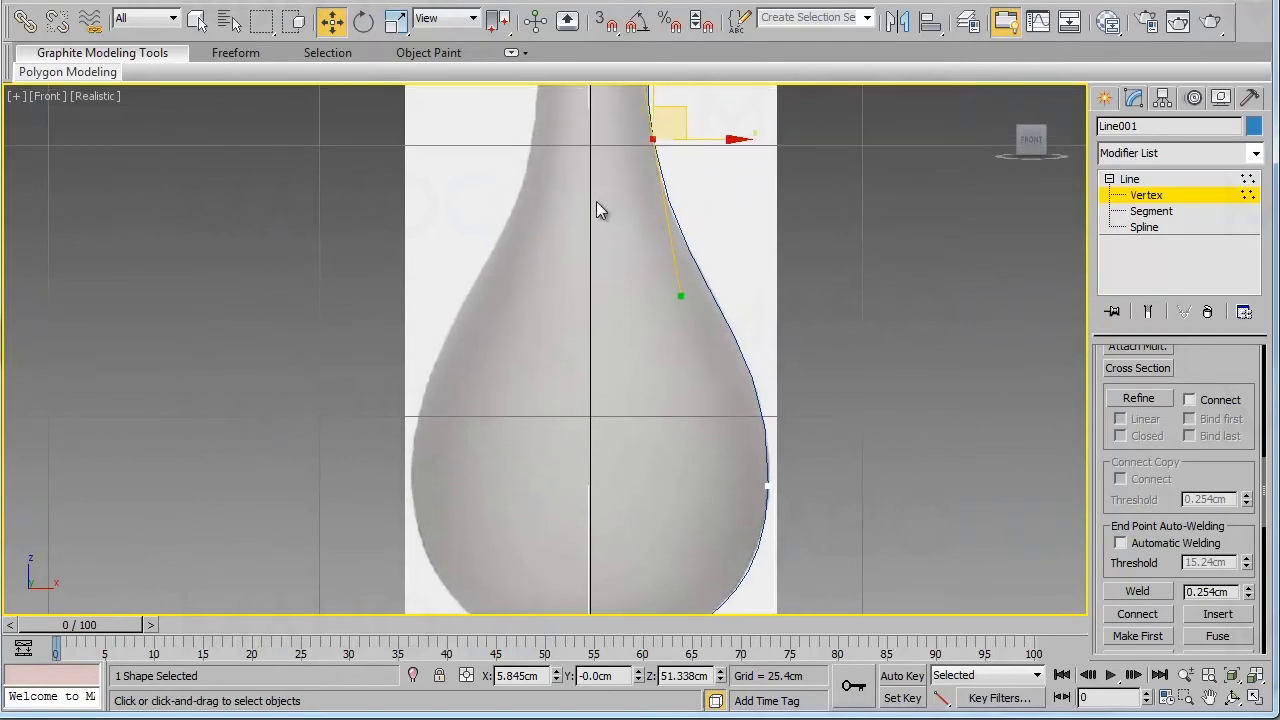
click(1148, 196)
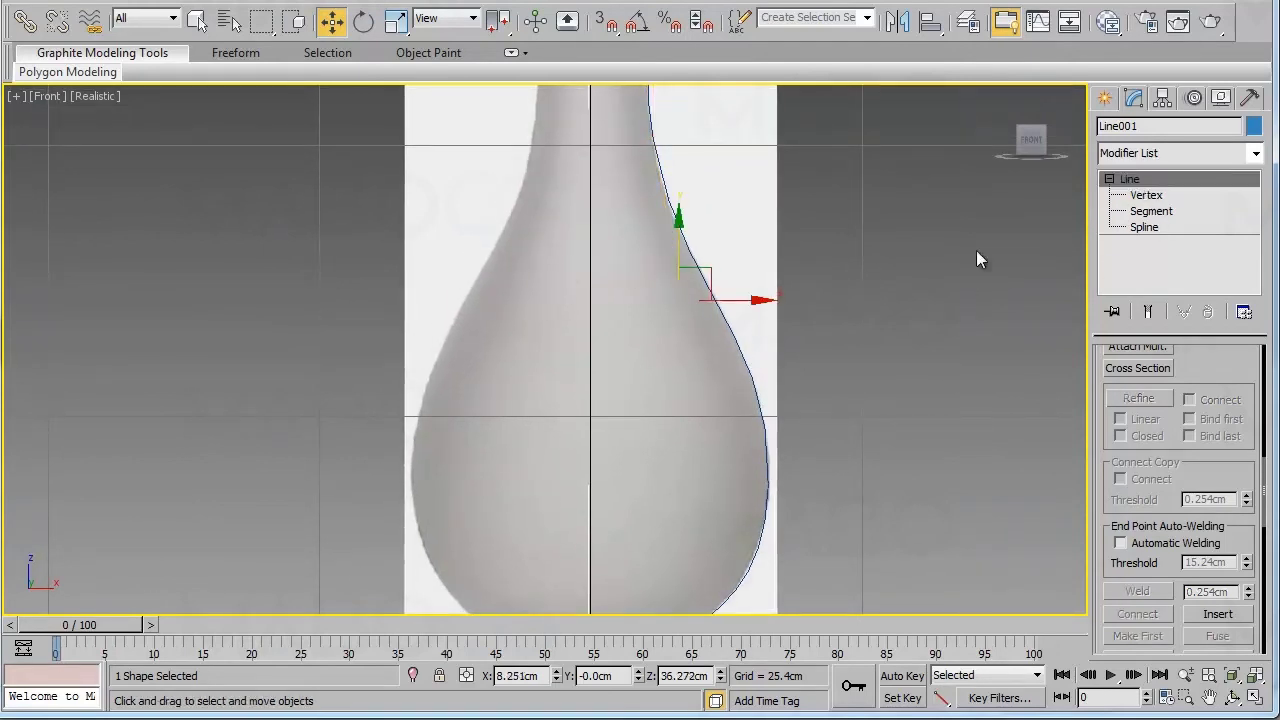
Hide the reference image plane so that only the traced vase profile remains in the Front view.
click(565, 281)
right_click(565, 281)
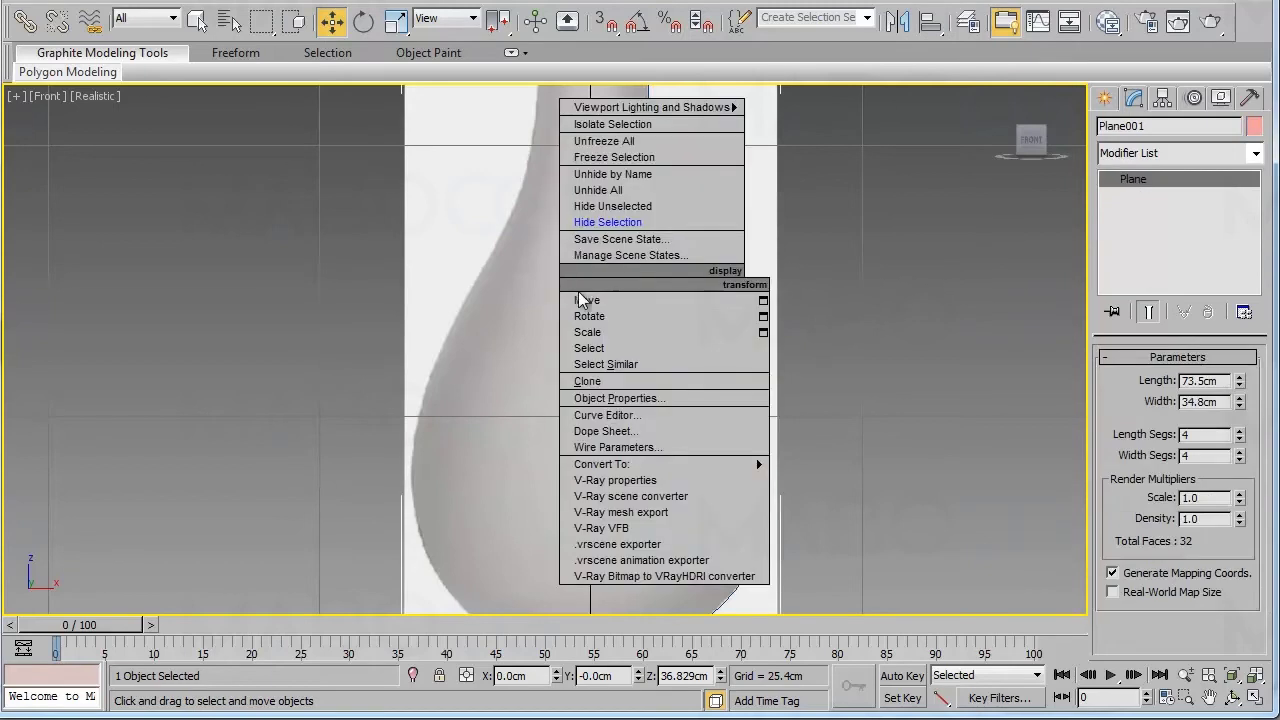
click(601, 222)
middle_drag(764, 439, 751, 481)
Select the profile line and change its object colour to dark blue from the 3ds Max palette.
click(746, 414)
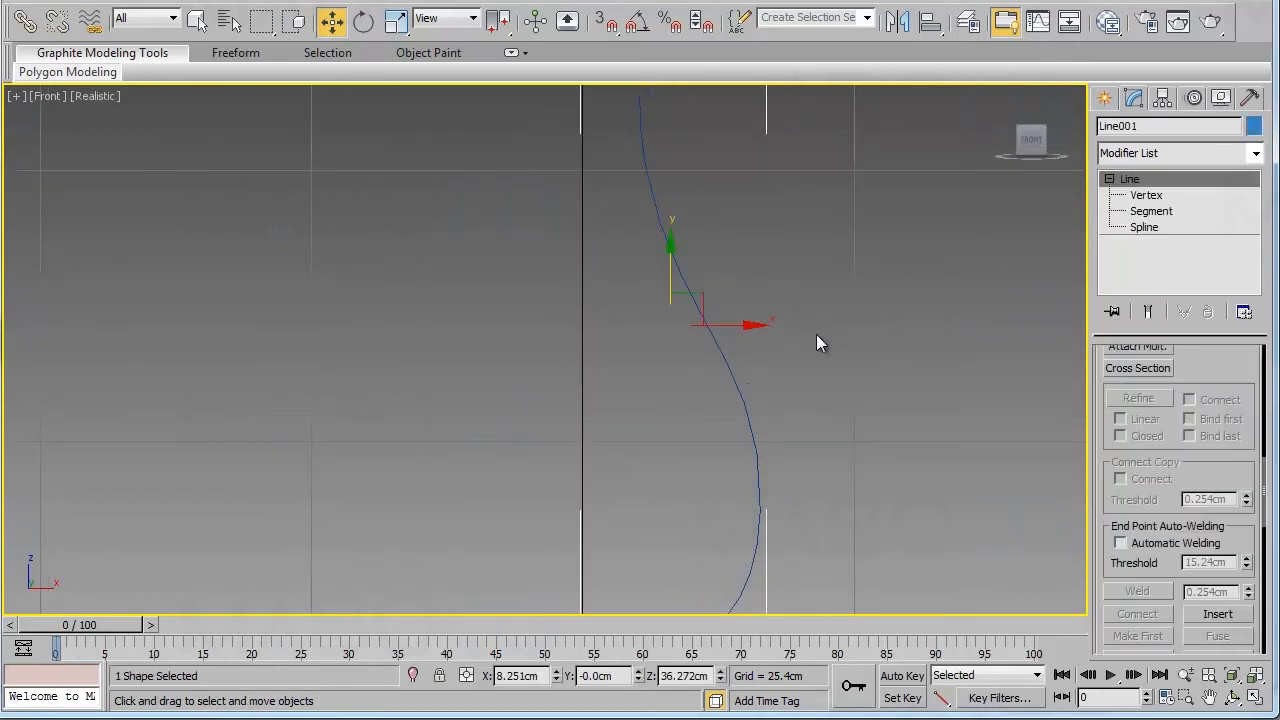
click(1254, 127)
click(721, 326)
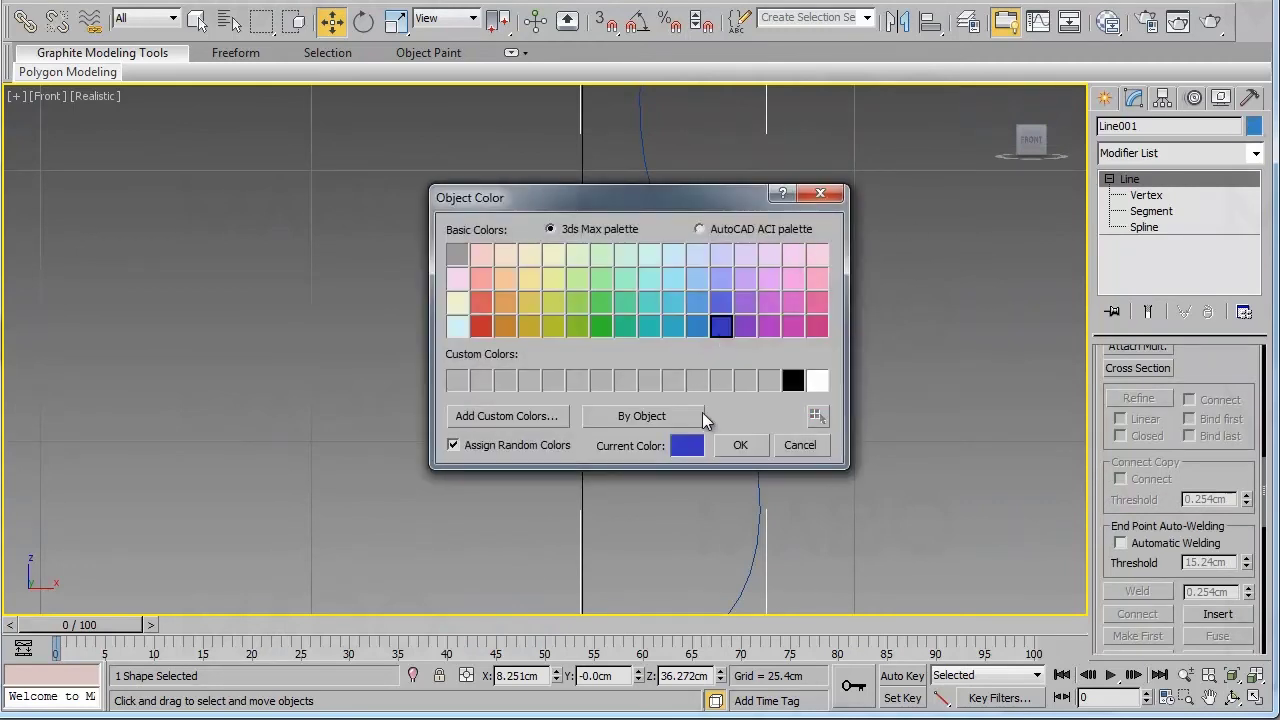
click(740, 446)
Refine the line with one new vertex on each side of the foot's lower outer corner.
scroll(780, 528, up, 3)
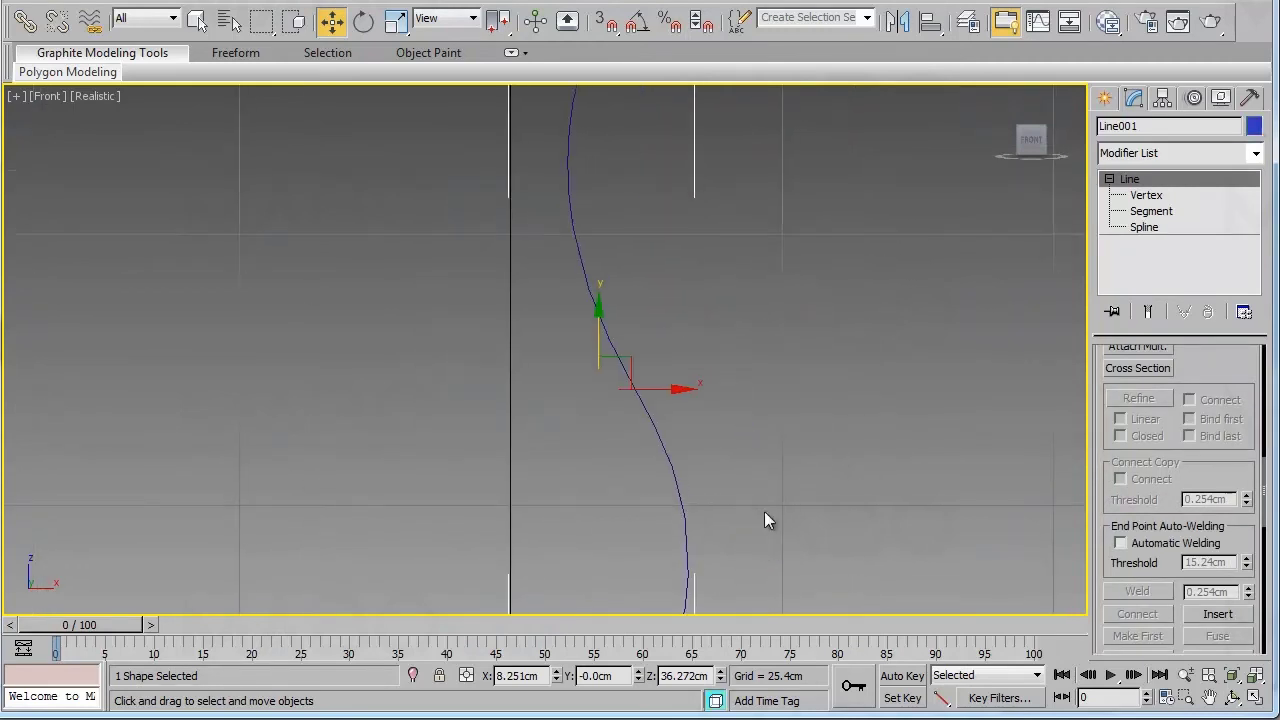
scroll(740, 446, down, 2)
middle_drag(705, 450, 725, 408)
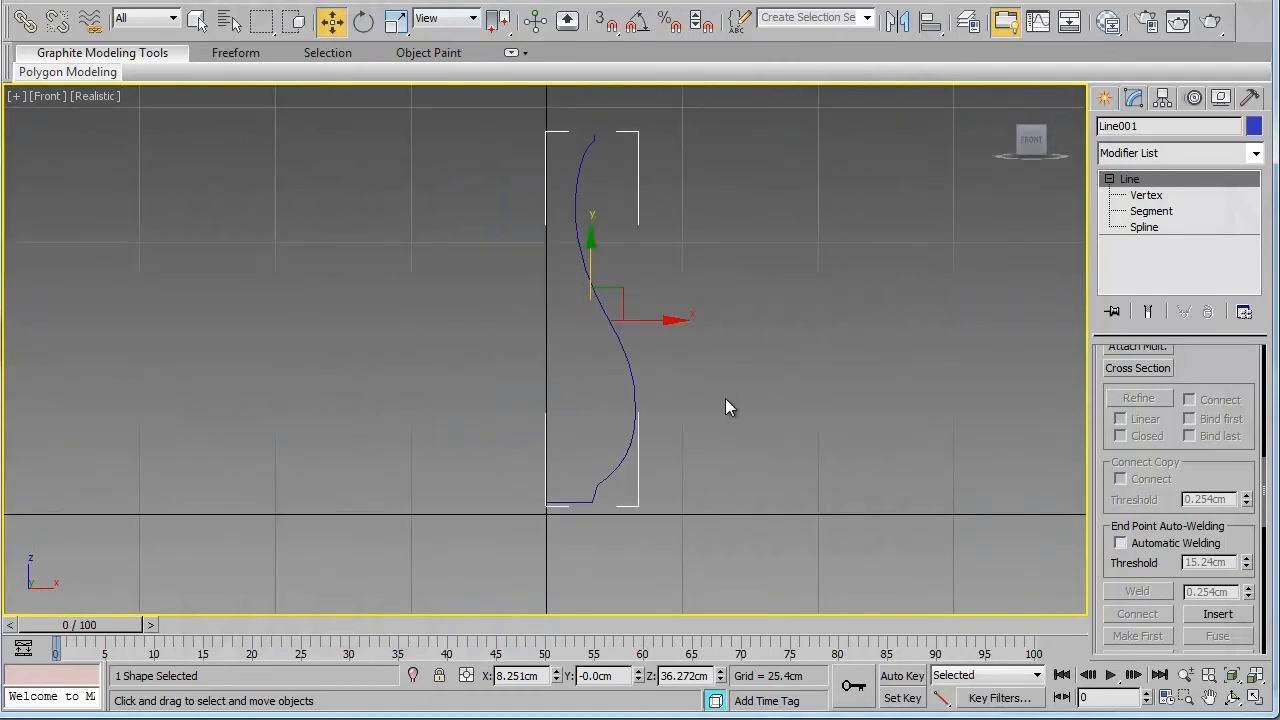
click(1146, 195)
scroll(632, 503, up, 3)
middle_drag(622, 396, 633, 443)
scroll(633, 443, up, 1)
middle_drag(742, 506, 662, 374)
scroll(668, 456, up, 3)
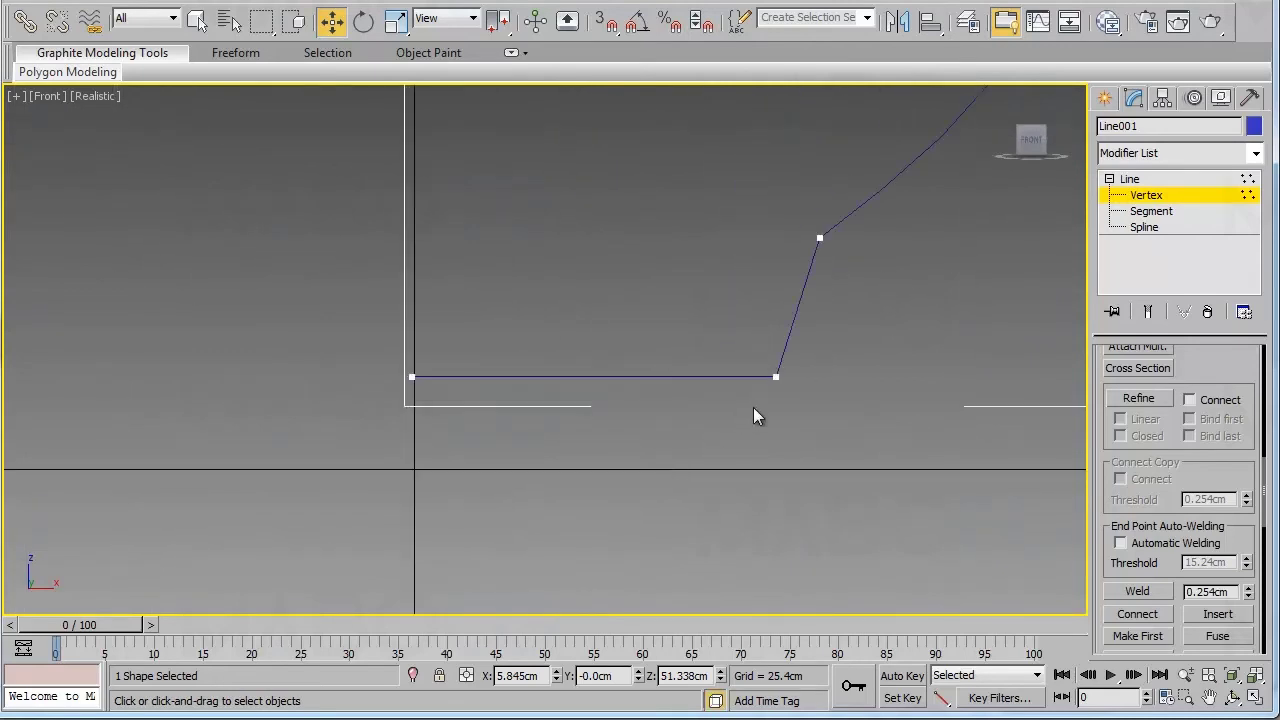
middle_drag(783, 418, 530, 386)
scroll(670, 440, up, 3)
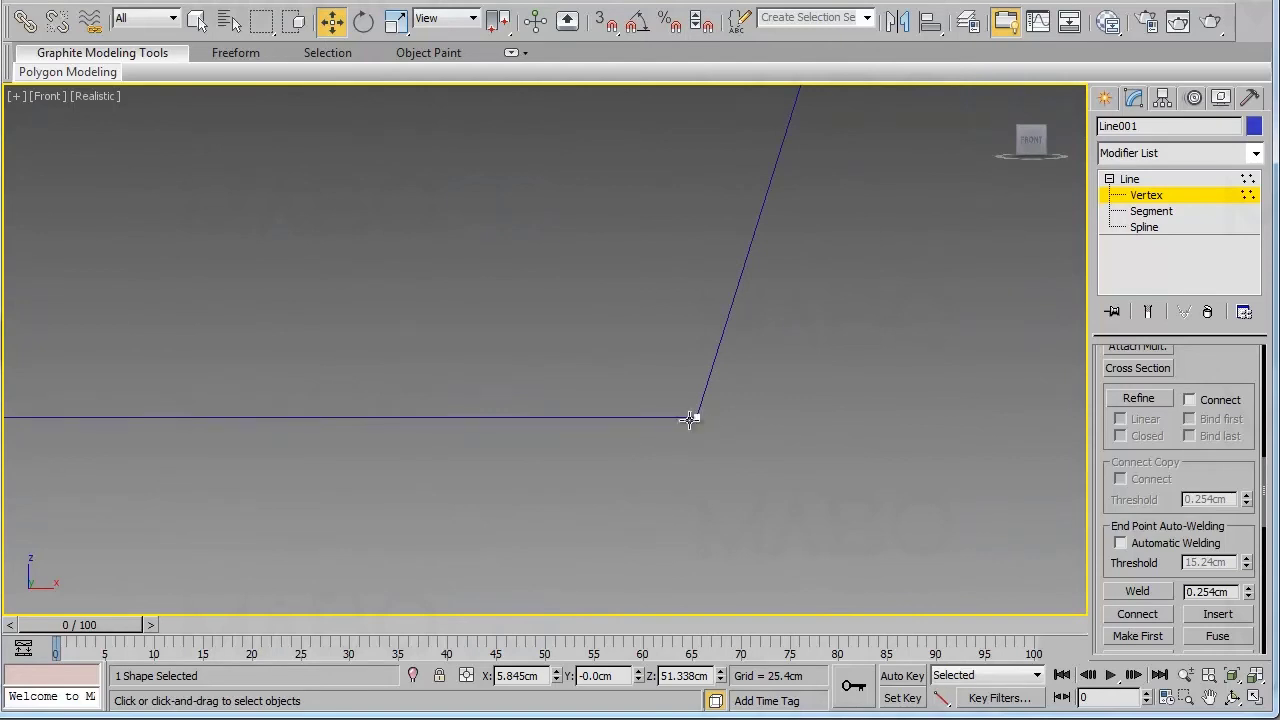
middle_drag(664, 469, 563, 433)
scroll(623, 458, up, 2)
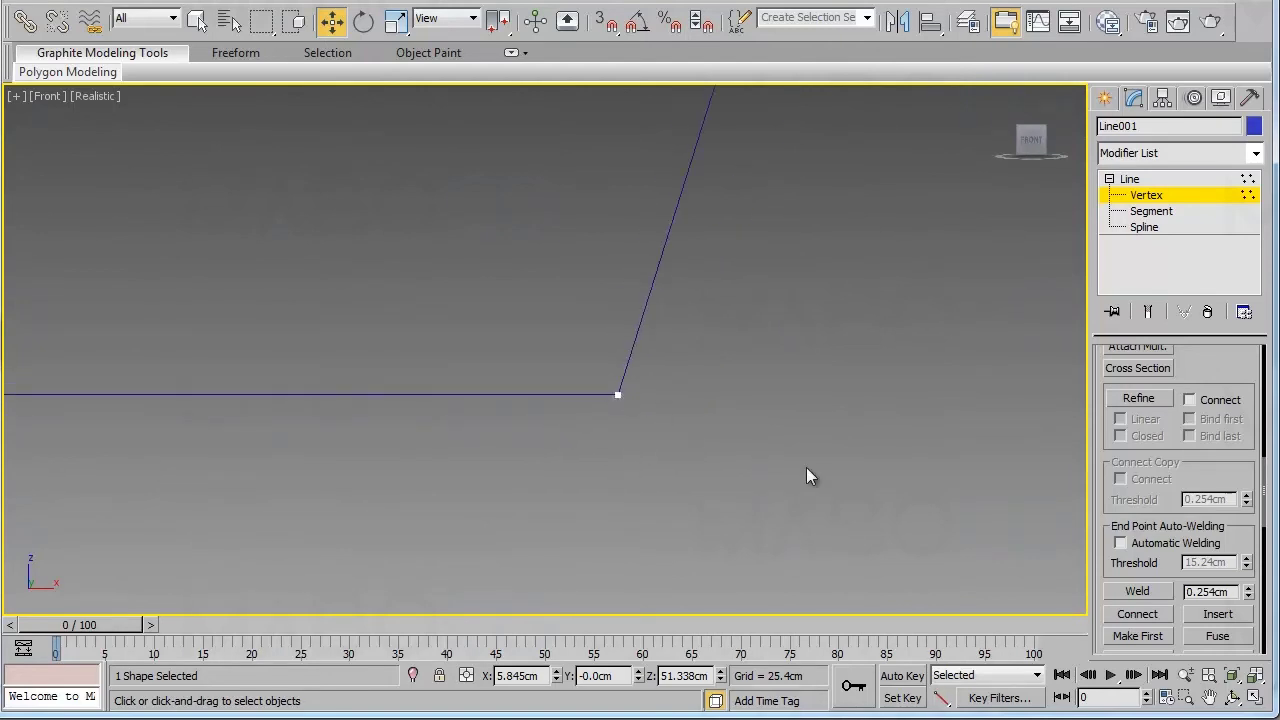
click(1131, 397)
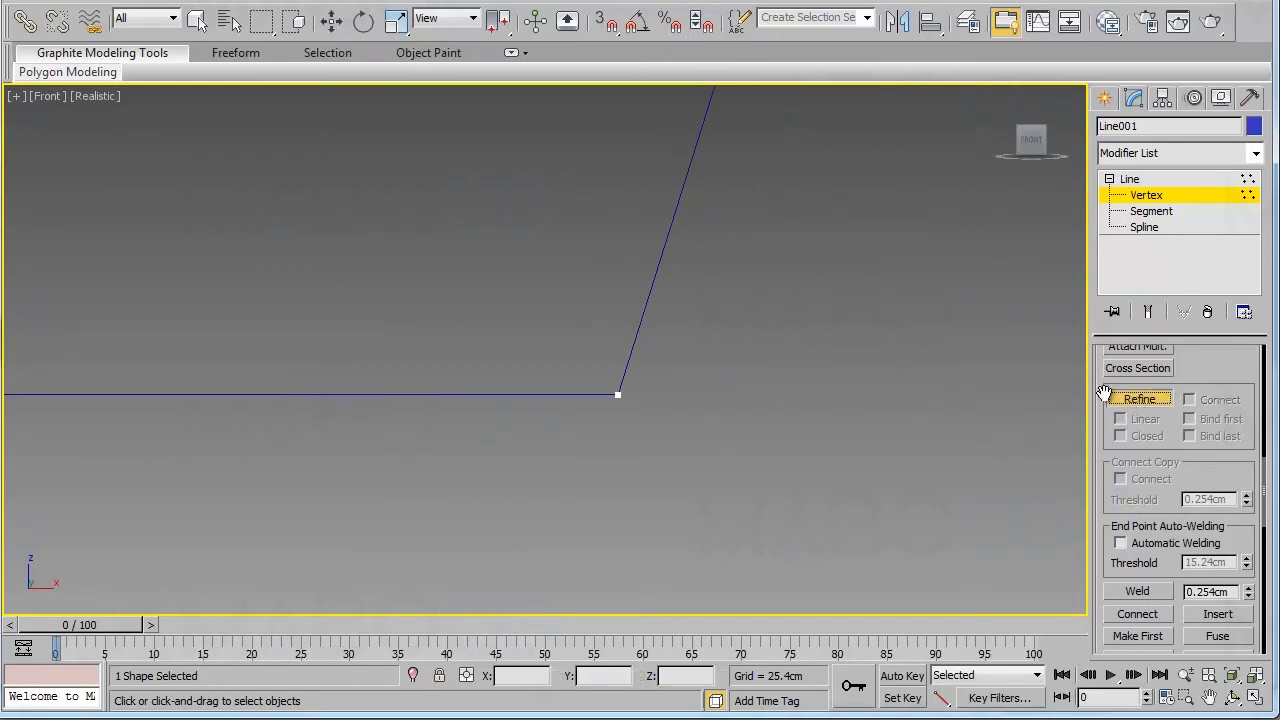
click(639, 329)
click(538, 395)
right_click(584, 452)
Convert the foot's lower corner vertex to Bezier and adjust it slightly upward to round the corner.
click(617, 395)
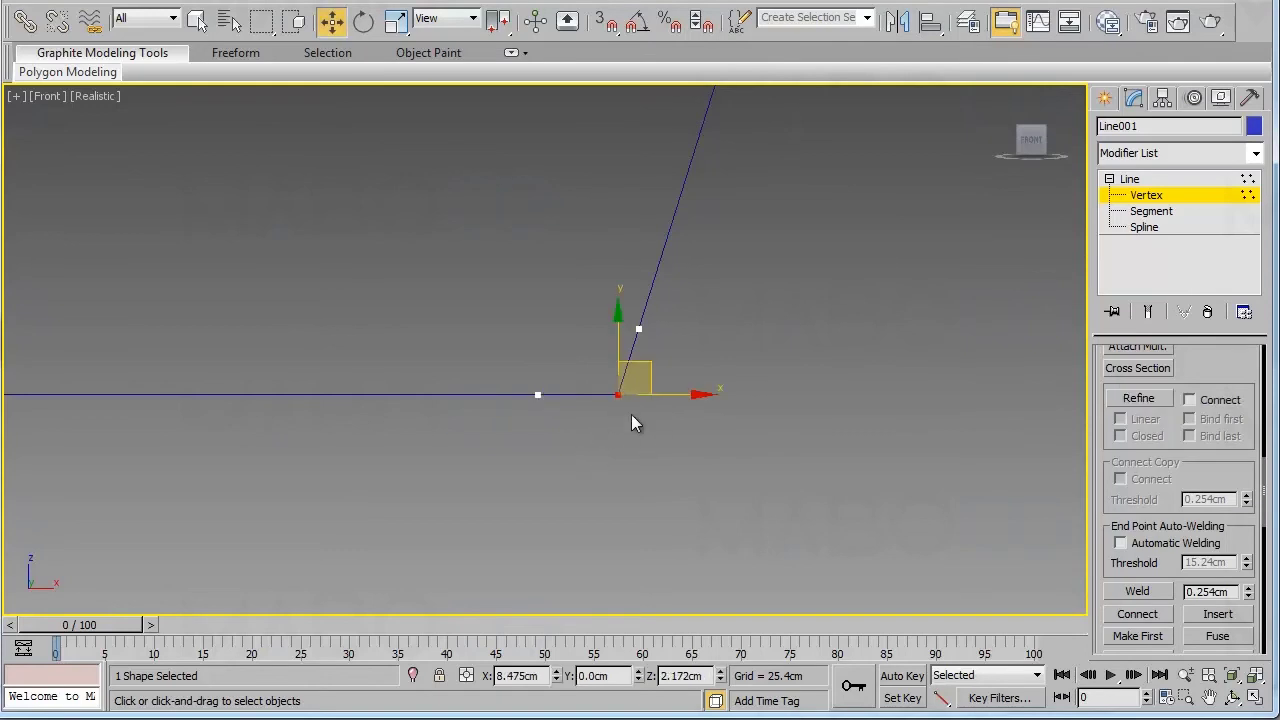
right_click(617, 398)
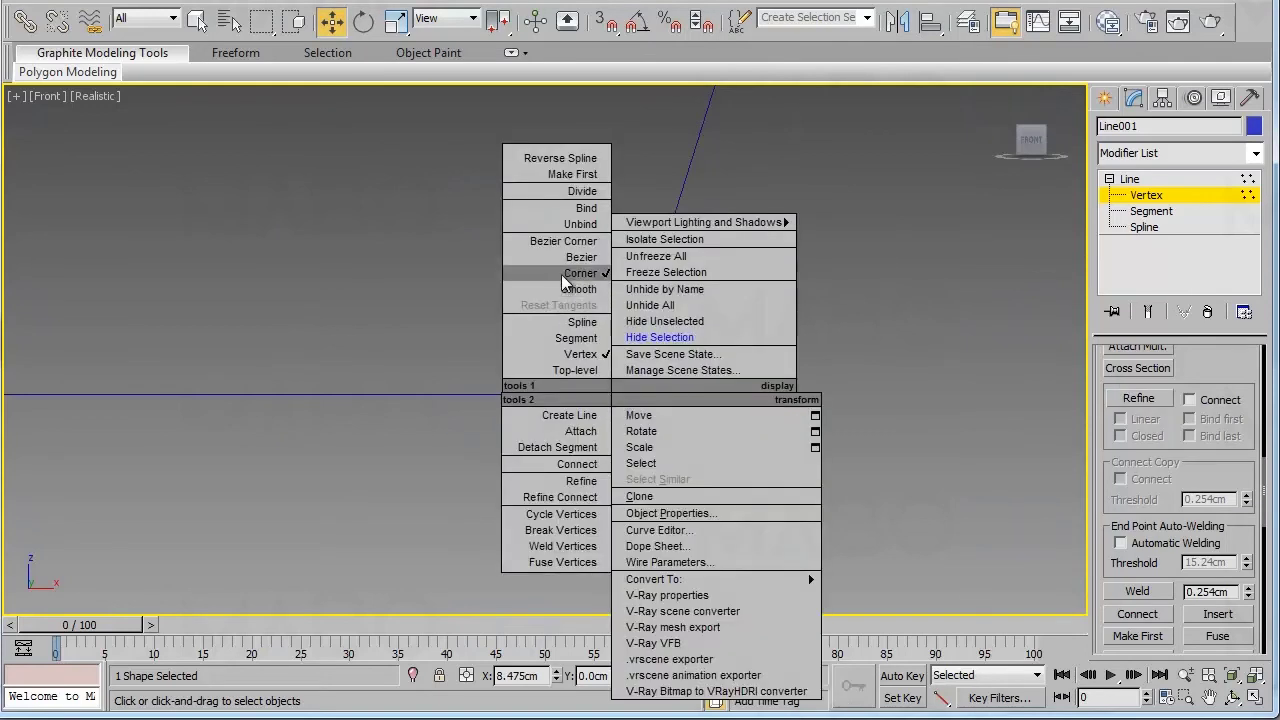
click(584, 257)
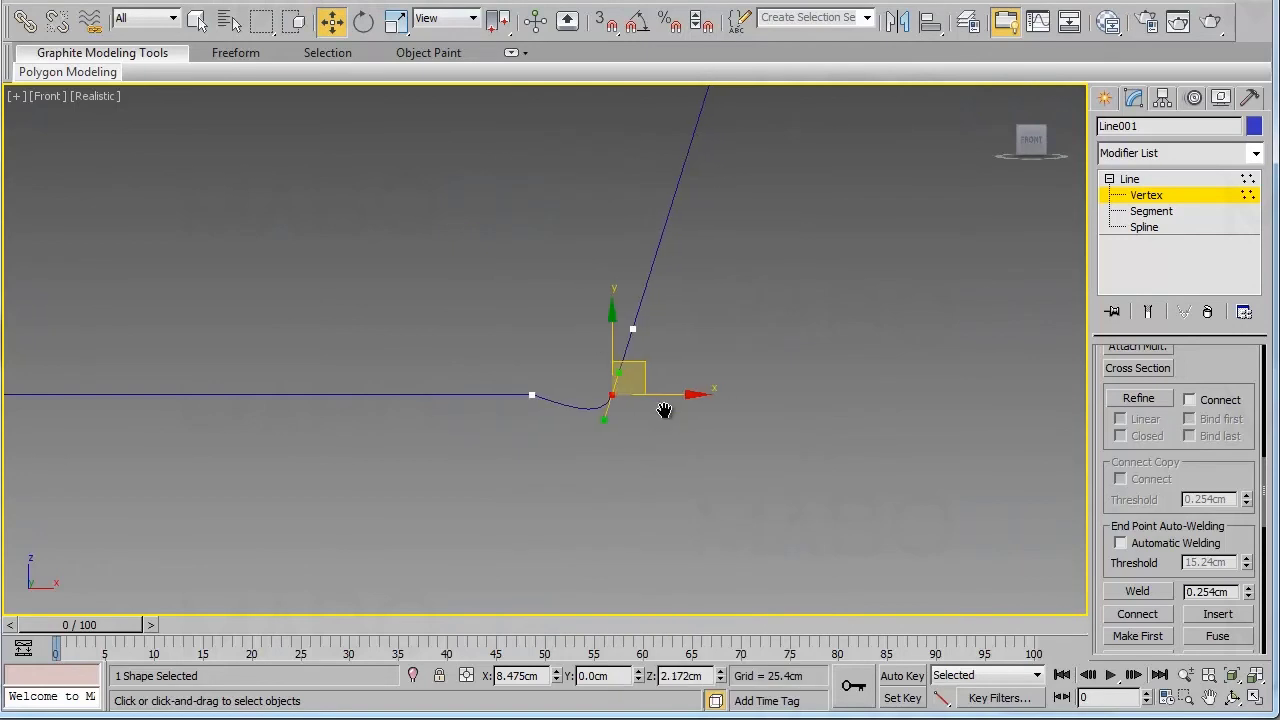
scroll(644, 438, up, 3)
drag(721, 459, 701, 406)
scroll(761, 398, down, 3)
scroll(704, 386, down, 4)
middle_drag(640, 354, 753, 482)
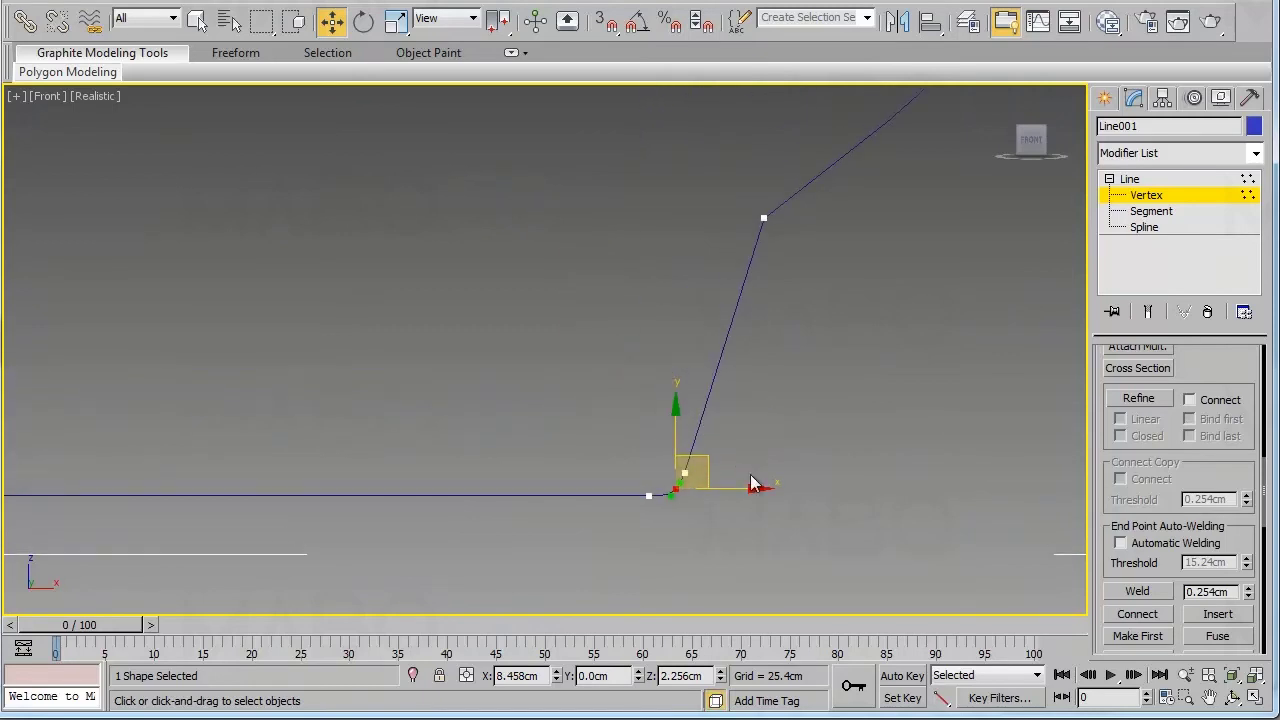
Refine the line with a new vertex on each side of the corner where the foot meets the belly.
middle_drag(768, 349, 597, 449)
click(1139, 398)
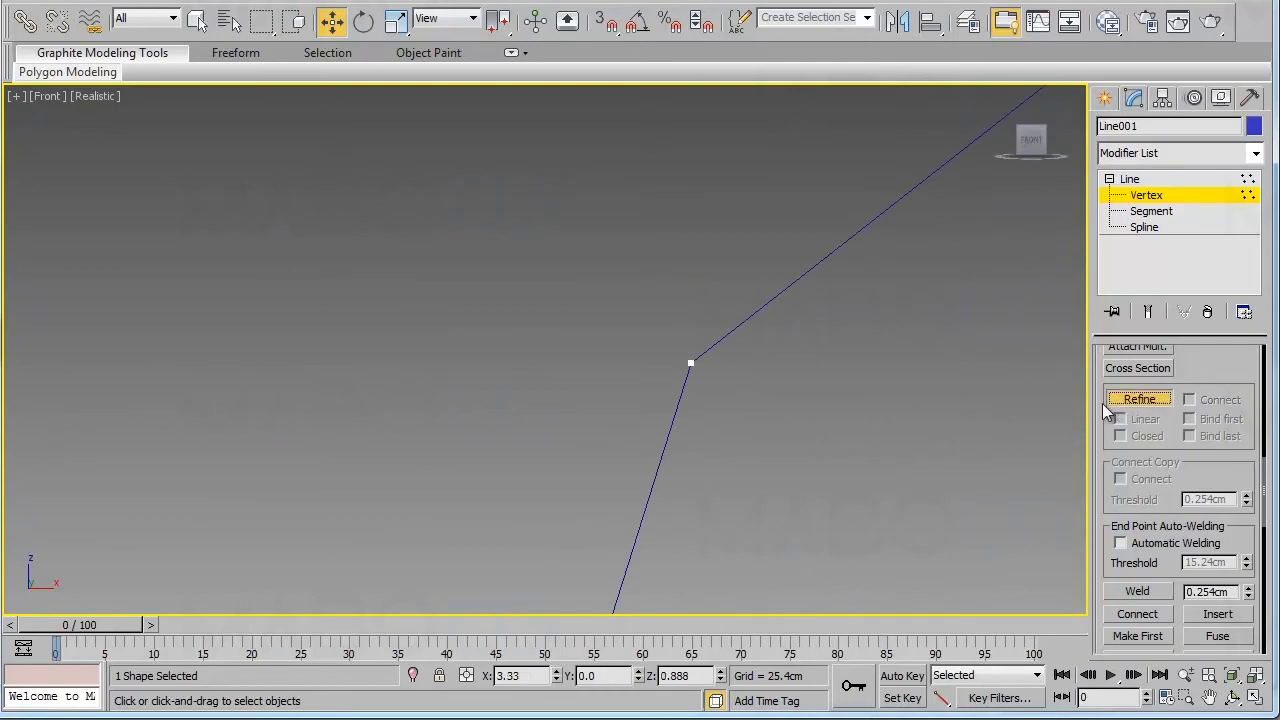
click(729, 334)
click(674, 416)
right_click(706, 403)
Convert the corner vertex between foot and belly to Bezier and adjust it to give a small rounded transition.
click(692, 364)
right_click(697, 370)
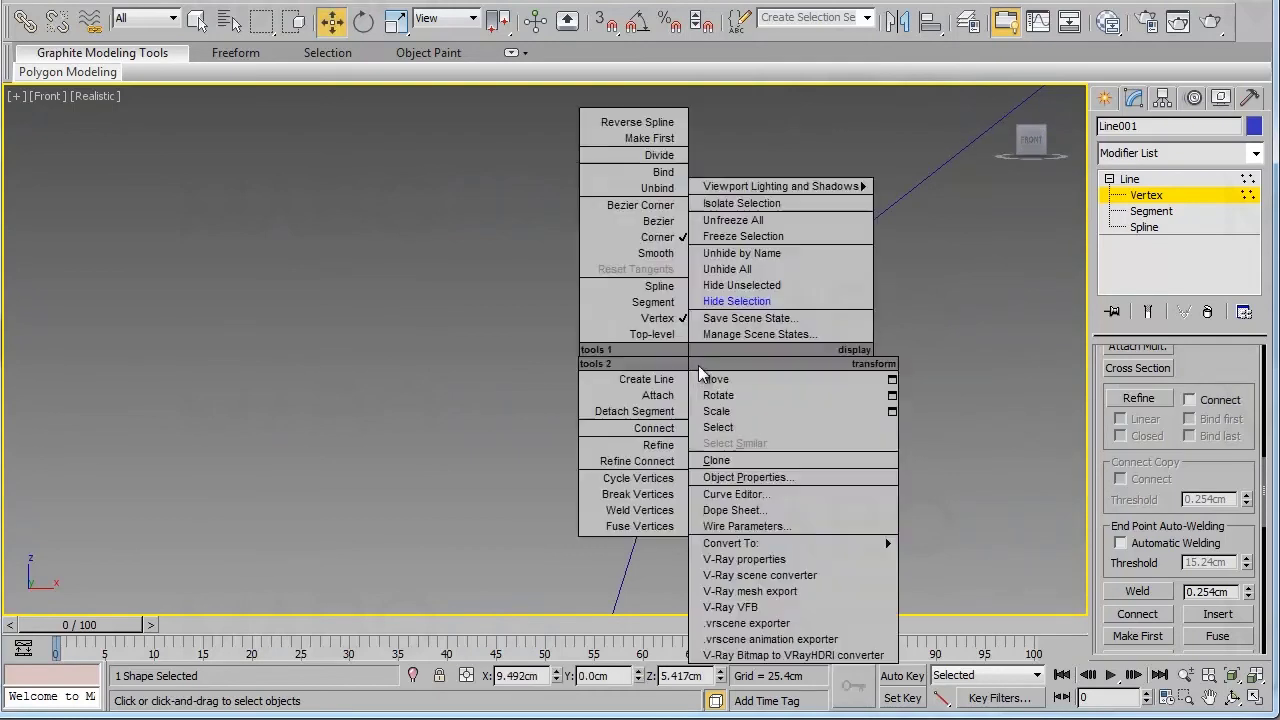
click(638, 225)
middle_drag(785, 452, 771, 452)
scroll(732, 460, up, 3)
drag(636, 401, 653, 412)
drag(700, 354, 706, 381)
Select the vertex just below the rim and adjust its upper Bezier handle to curve the flare toward the lip.
scroll(770, 498, down, 4)
scroll(656, 382, down, 3)
middle_drag(639, 331, 656, 516)
middle_drag(669, 422, 672, 543)
middle_drag(634, 339, 689, 556)
middle_drag(616, 239, 730, 557)
middle_drag(697, 369, 707, 537)
scroll(709, 487, down, 3)
middle_drag(692, 340, 700, 510)
scroll(690, 453, up, 6)
middle_drag(862, 465, 577, 505)
scroll(704, 446, up, 5)
middle_drag(851, 457, 708, 383)
scroll(680, 477, up, 3)
click(678, 470)
scroll(730, 428, up, 2)
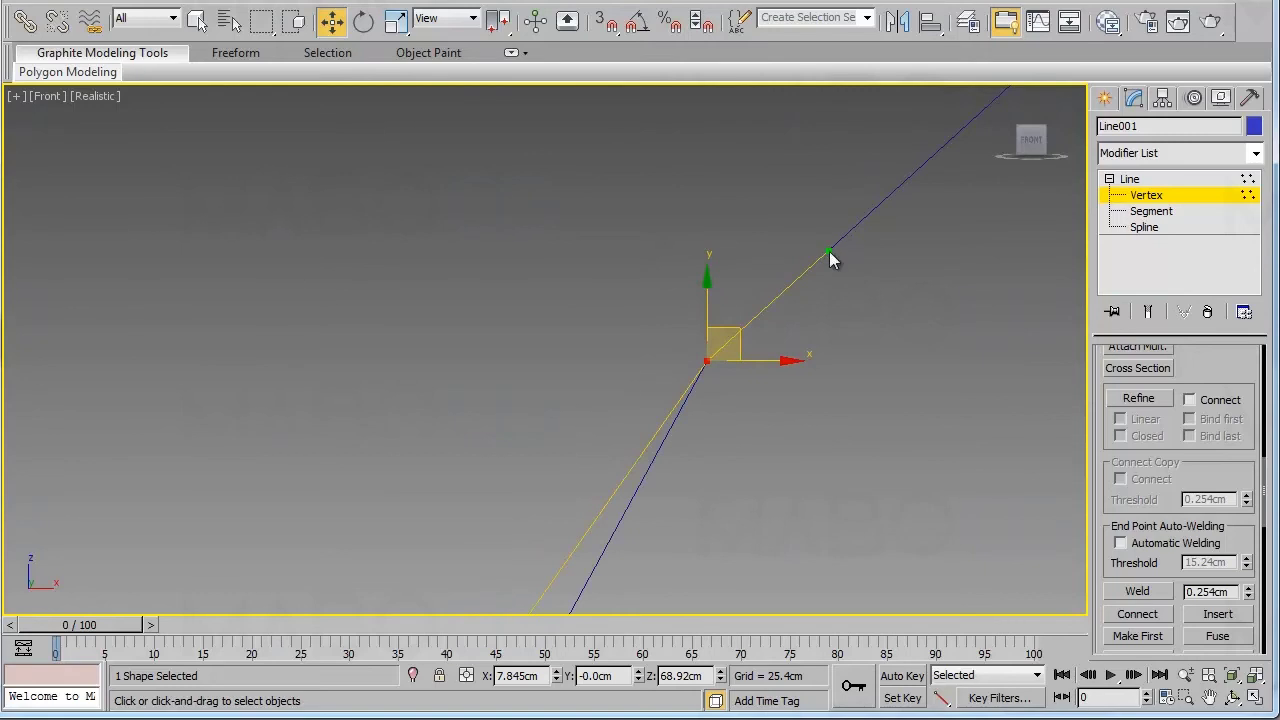
drag(832, 251, 799, 239)
Refine the line with a new vertex on each side of the corner below the rim's short upright edge.
middle_drag(842, 330, 615, 475)
middle_drag(811, 302, 663, 460)
scroll(806, 399, up, 3)
click(1139, 398)
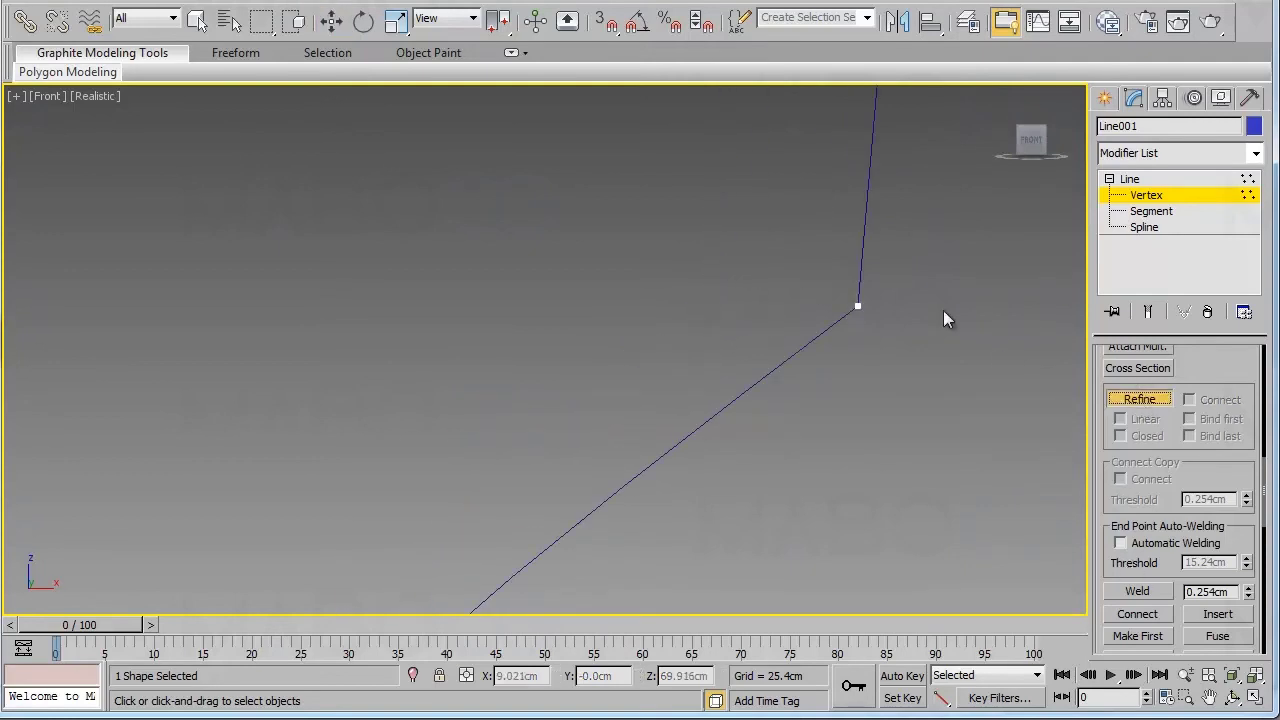
click(866, 226)
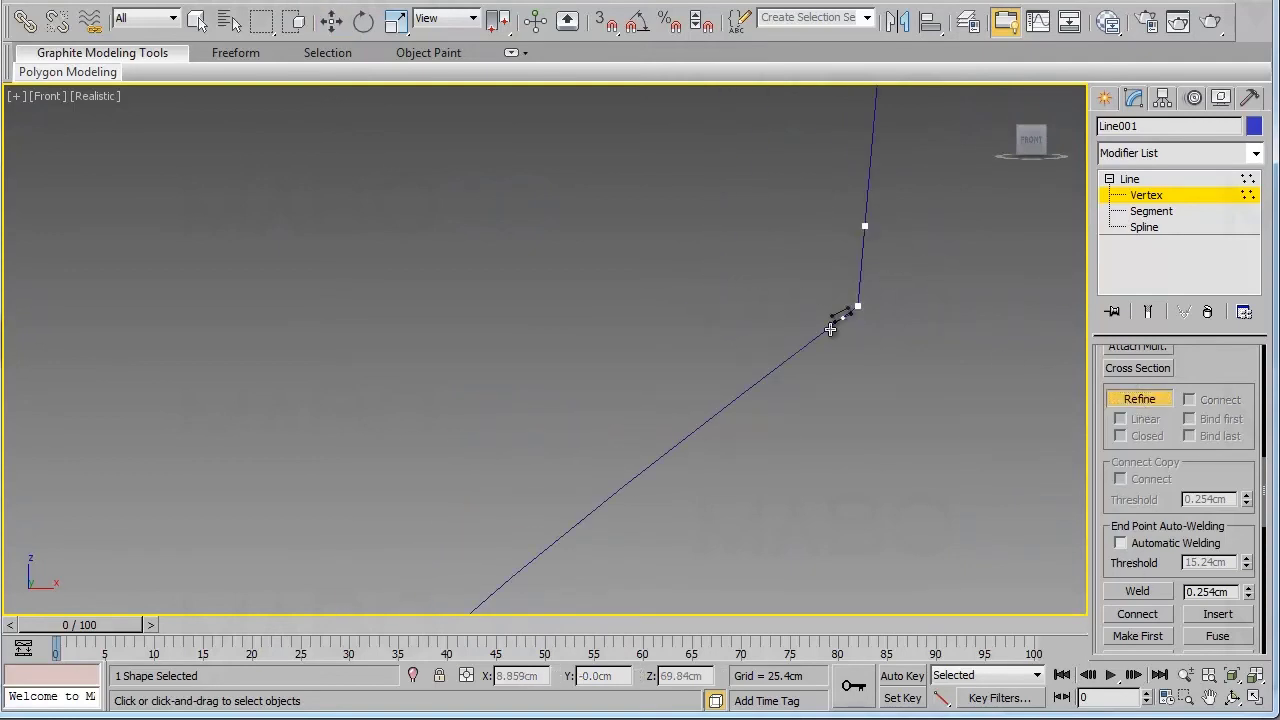
click(786, 361)
middle_drag(906, 395, 769, 429)
scroll(755, 395, up, 2)
right_click(741, 360)
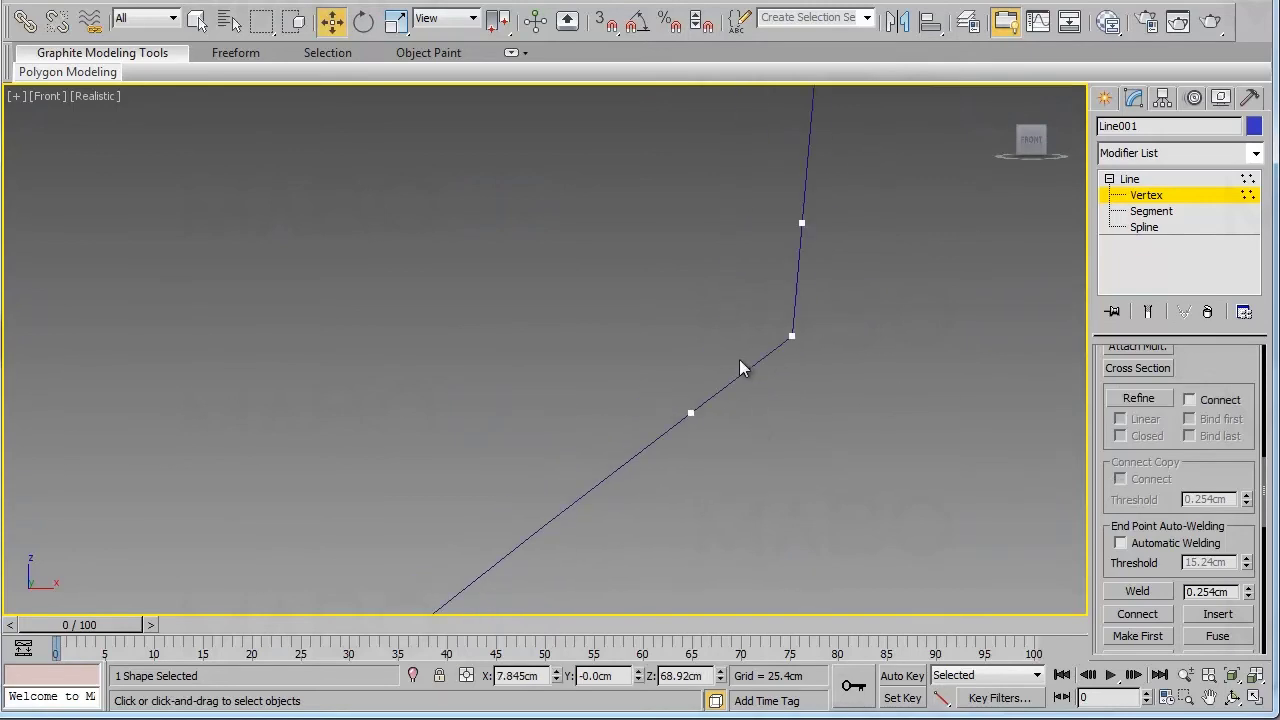
Convert the rim's corner vertex to Bezier, tilt its handles and nudge it slightly inward to round the corner.
click(785, 339)
right_click(786, 339)
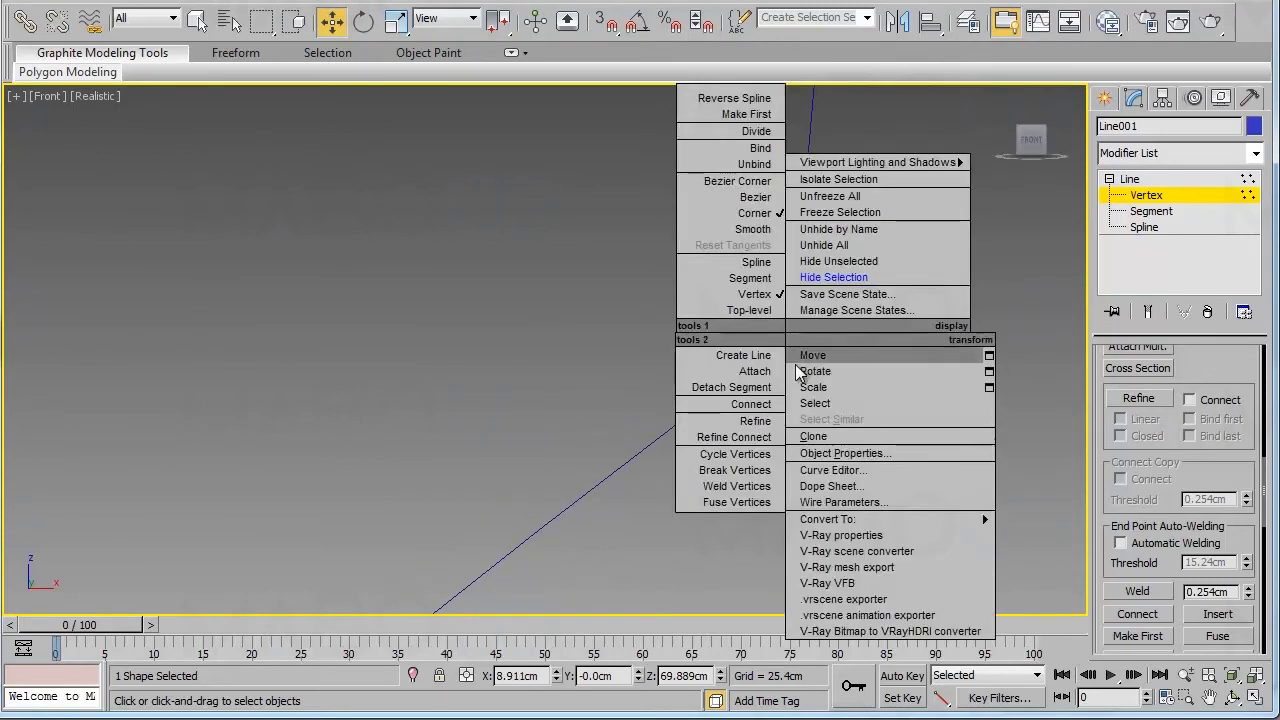
click(766, 197)
drag(788, 378, 771, 375)
drag(831, 309, 821, 306)
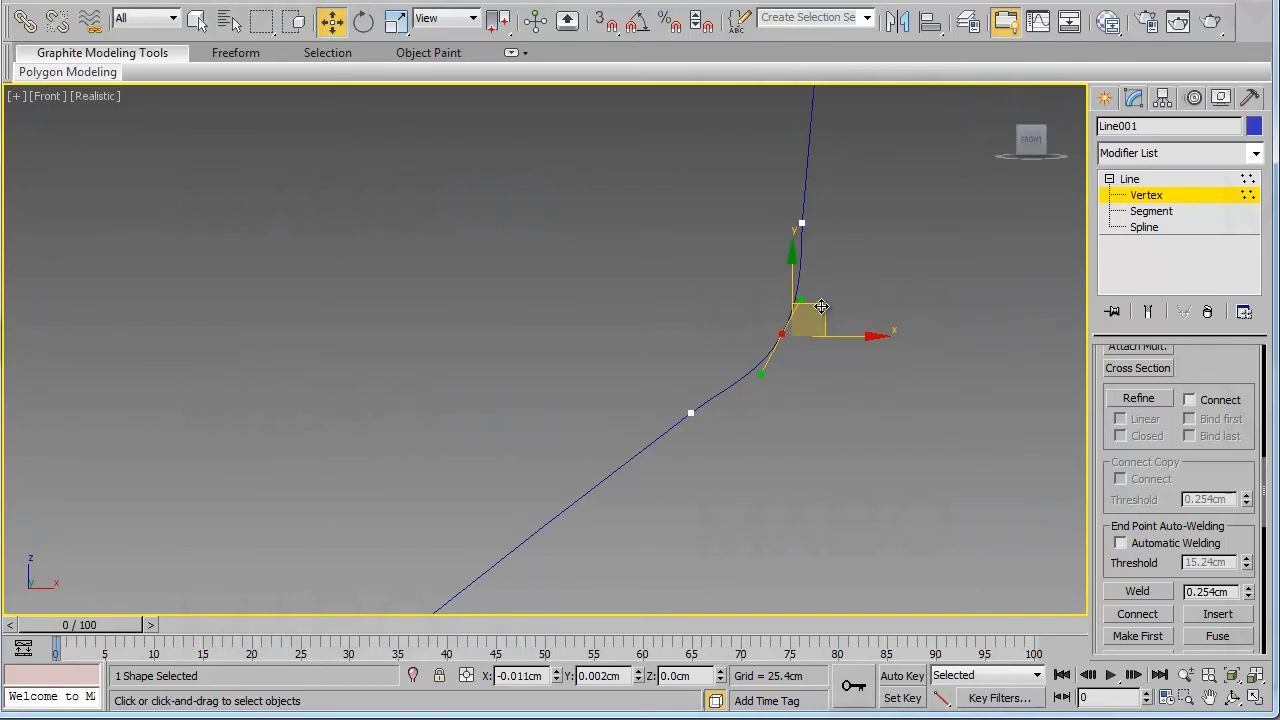
Finish the vertex edits at the rim and return to the line's top level.
key(z)
middle_drag(595, 406, 768, 297)
scroll(770, 334, down, 3)
middle_drag(666, 382, 766, 298)
click(1130, 203)
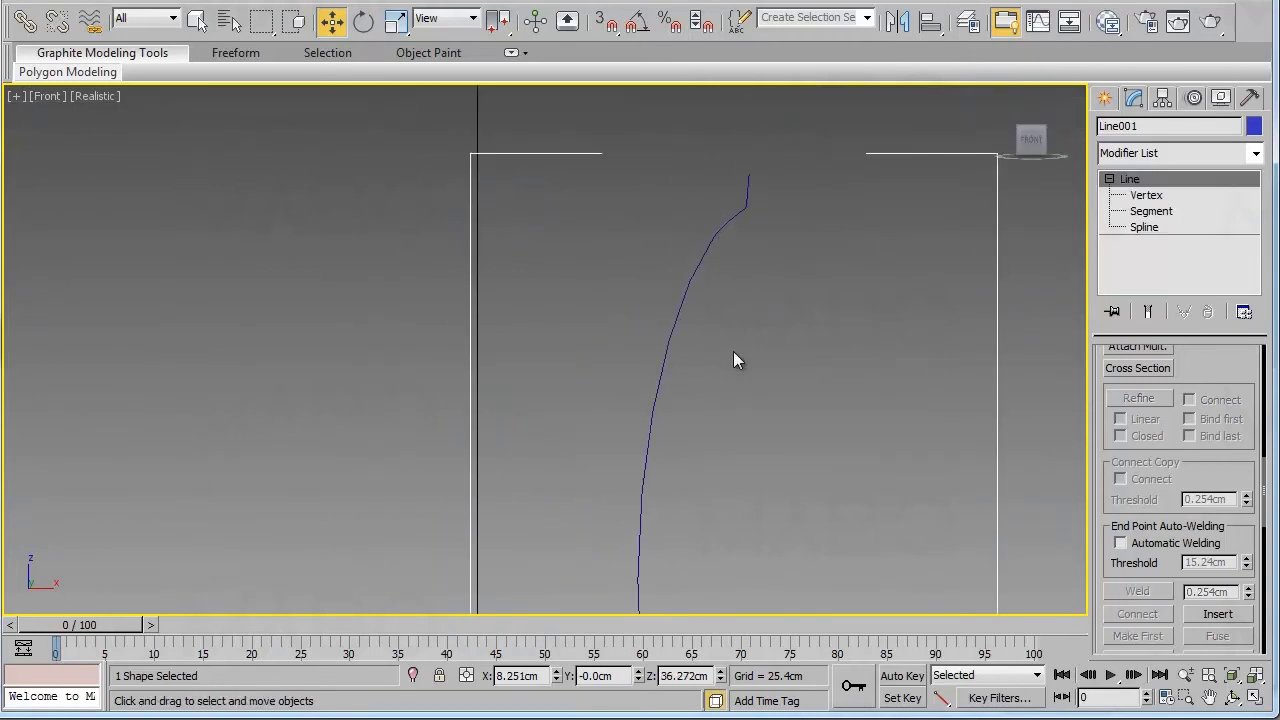
Clone the whole profile line about 0.6 cm along X toward the vase's axis to form the inner wall.
scroll(733, 356, down, 3)
middle_drag(603, 440, 646, 318)
middle_drag(725, 413, 713, 364)
key(alt+z)
drag(671, 322, 674, 374)
middle_drag(729, 400, 729, 331)
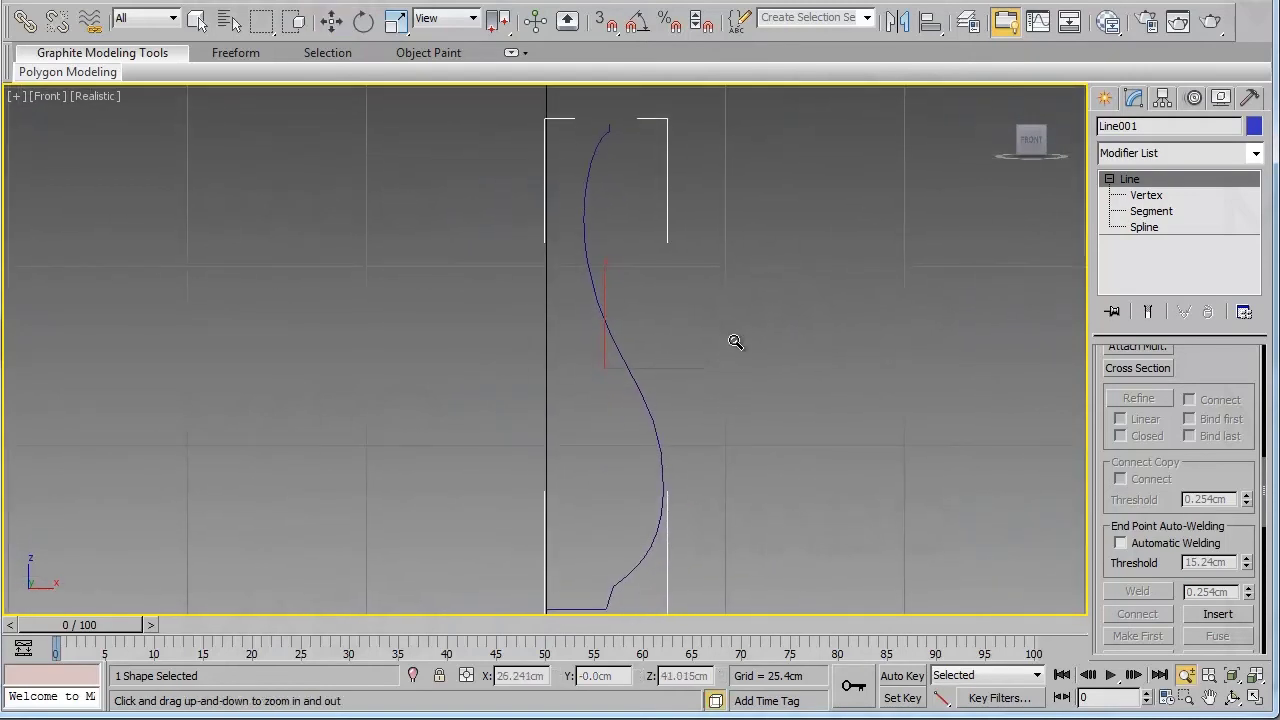
key(w)
middle_drag(686, 394, 692, 376)
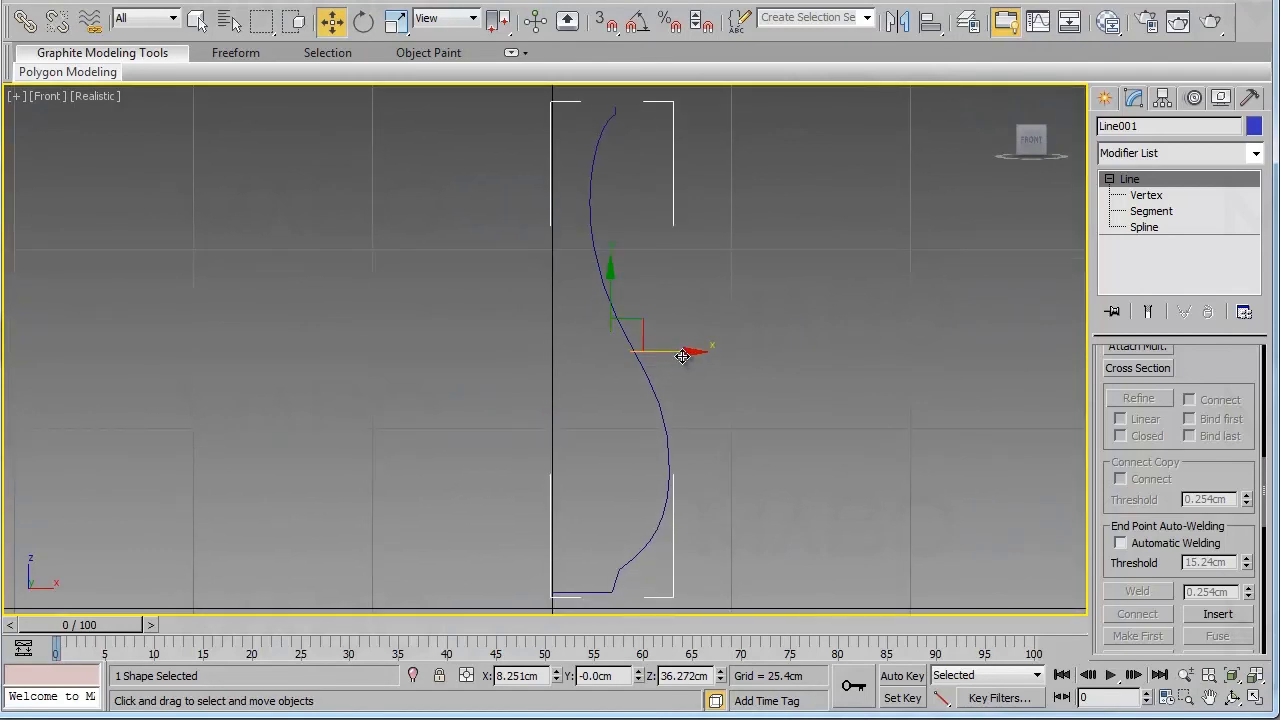
shift+drag(682, 356, 680, 356)
click(638, 428)
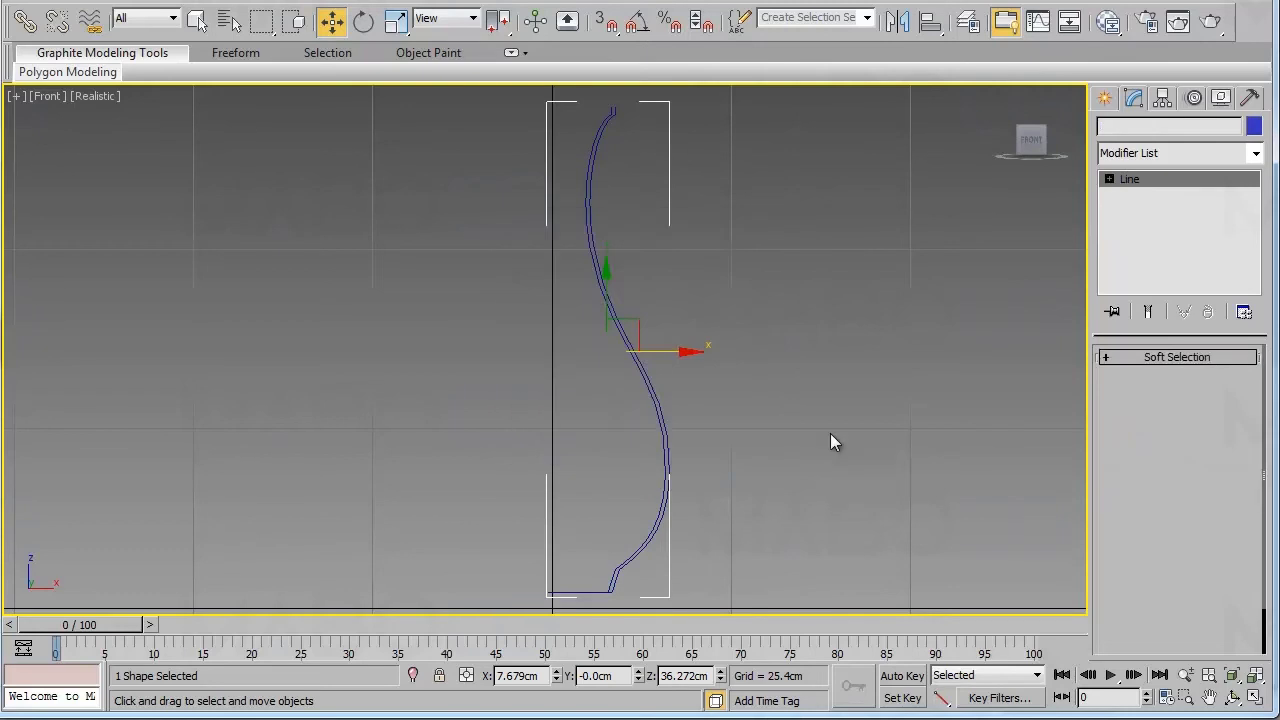
Select the base vertices of the cloned inner profile and raise them slightly to give the vase's bottom thickness.
middle_drag(830, 465, 831, 342)
click(1109, 179)
click(1146, 195)
middle_drag(658, 540, 668, 397)
key(alt+z)
drag(614, 497, 689, 409)
middle_drag(704, 449, 629, 357)
drag(669, 466, 668, 388)
right_click(667, 388)
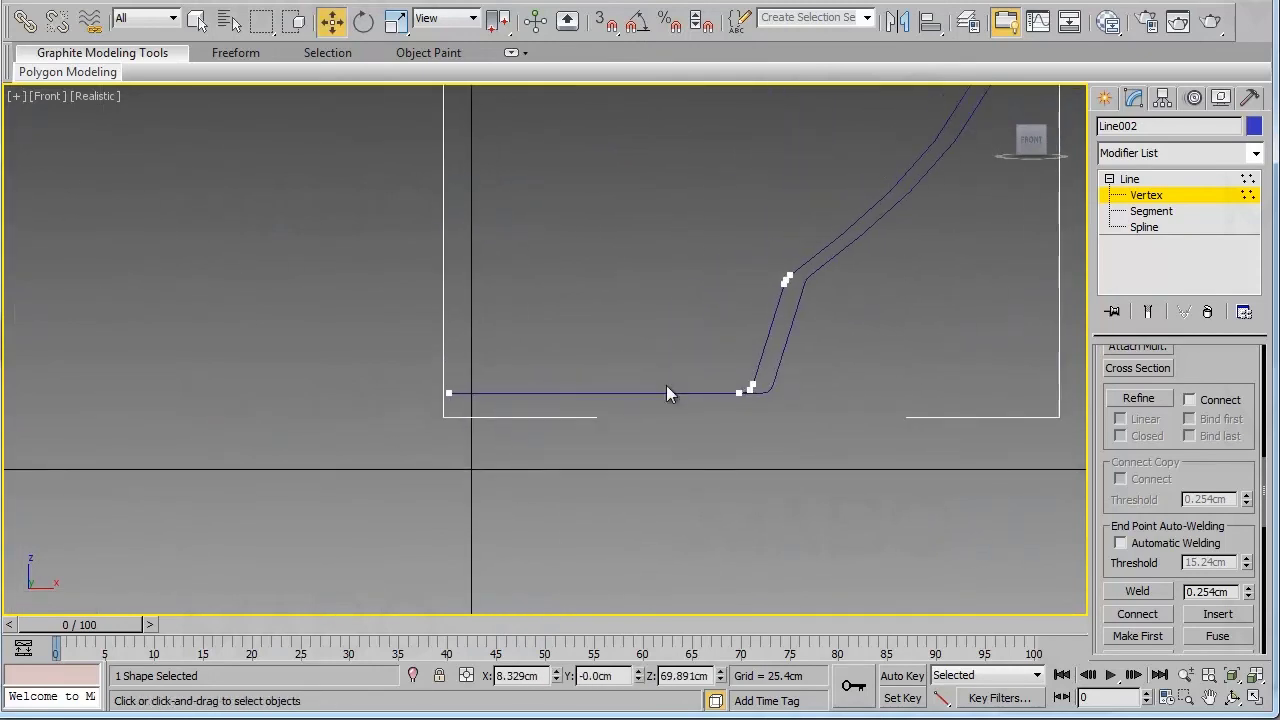
drag(787, 445, 789, 445)
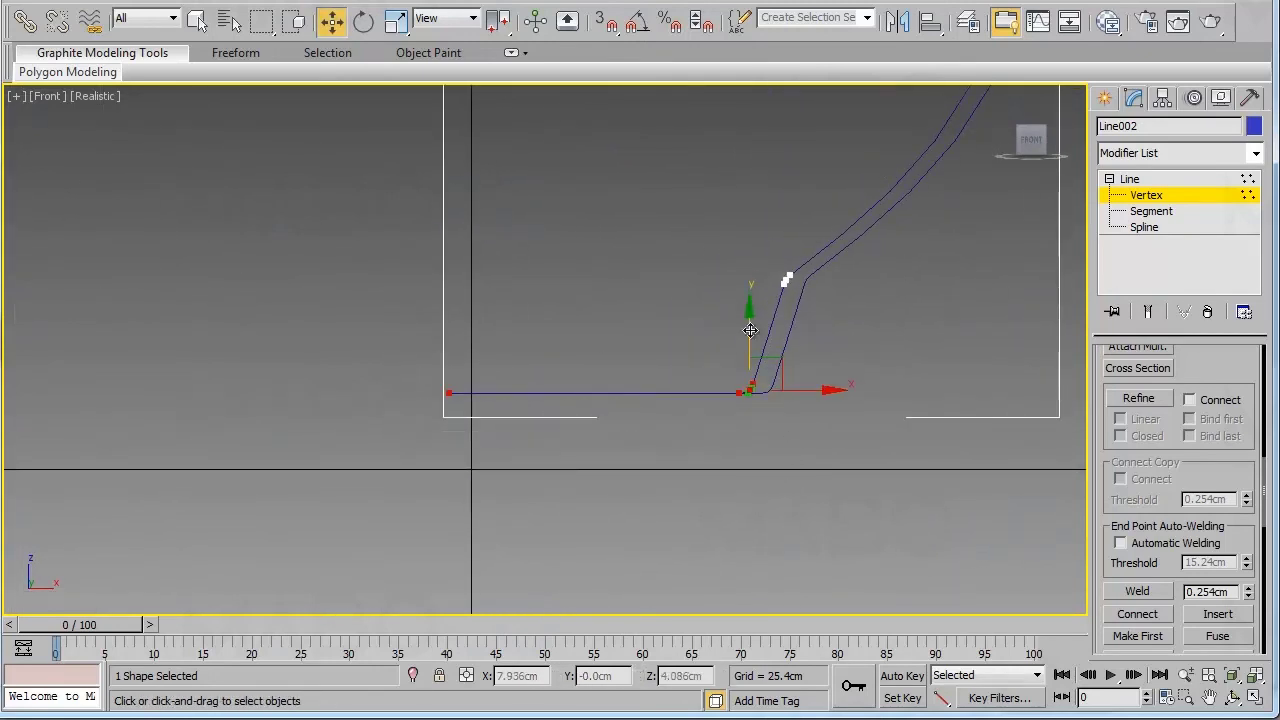
drag(753, 325, 754, 309)
Move the inner base's centre end vertex close to the vertical axis and leave the Vertex sub-object level.
drag(408, 355, 527, 378)
middle_drag(560, 471, 631, 444)
click(1129, 179)
middle_drag(699, 393, 644, 433)
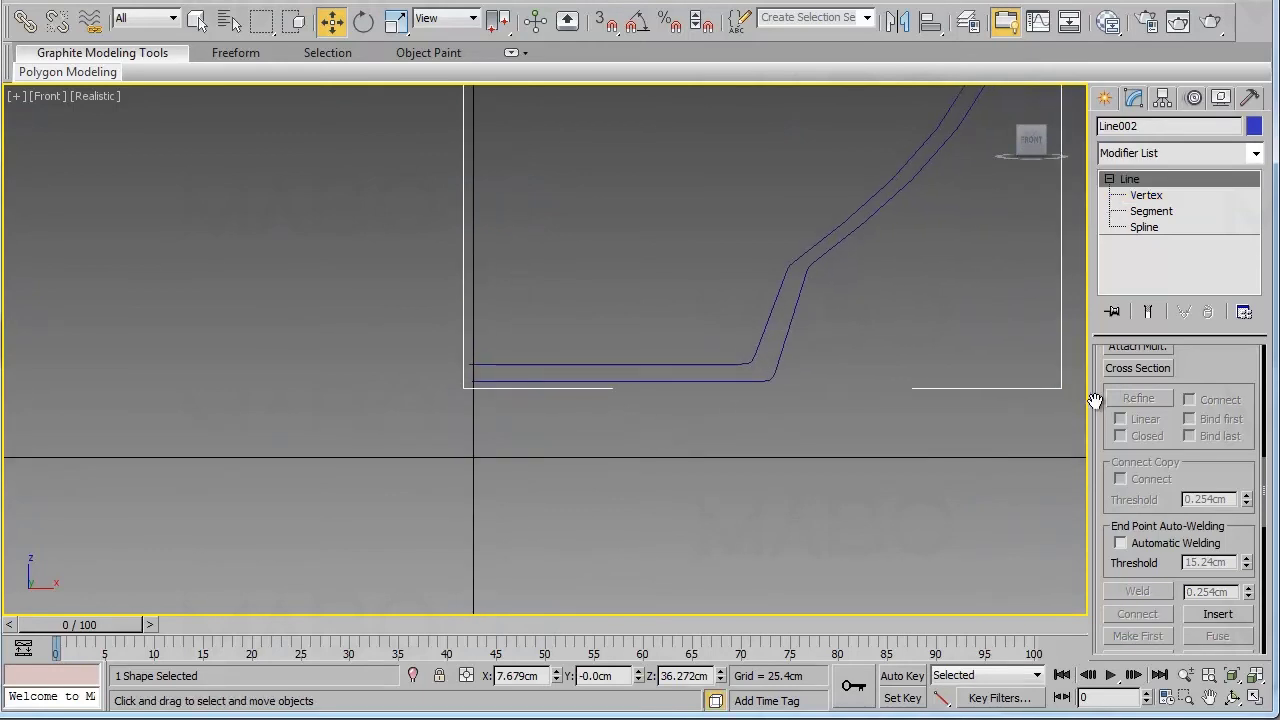
Attach the outer profile line to the inner one so both belong to a single shape.
drag(1103, 414, 1106, 507)
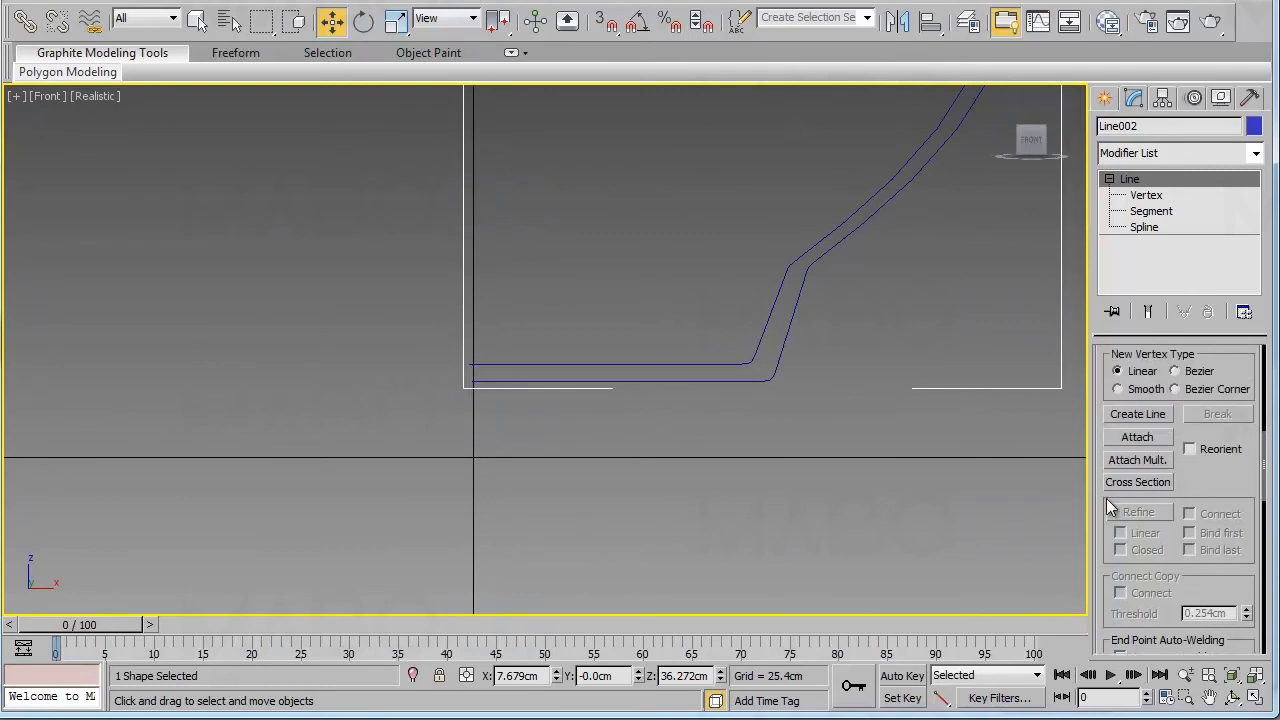
click(1123, 440)
click(712, 381)
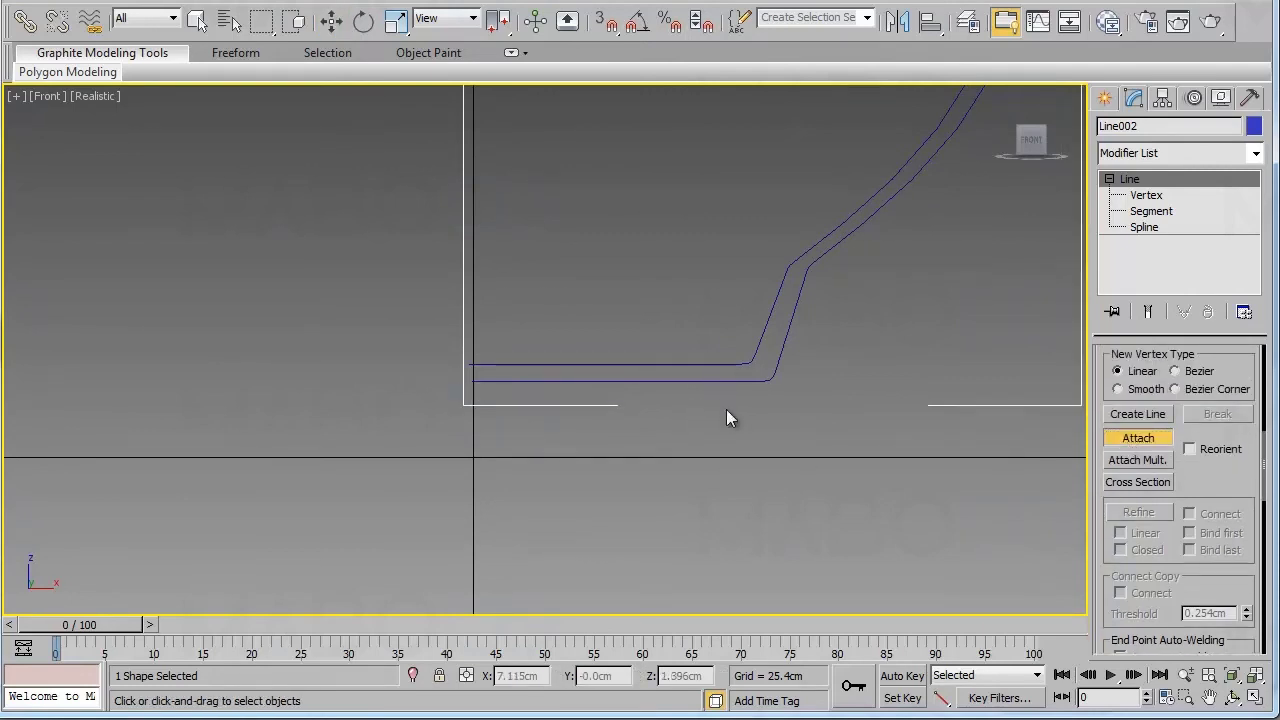
middle_drag(852, 433, 747, 489)
right_click(779, 459)
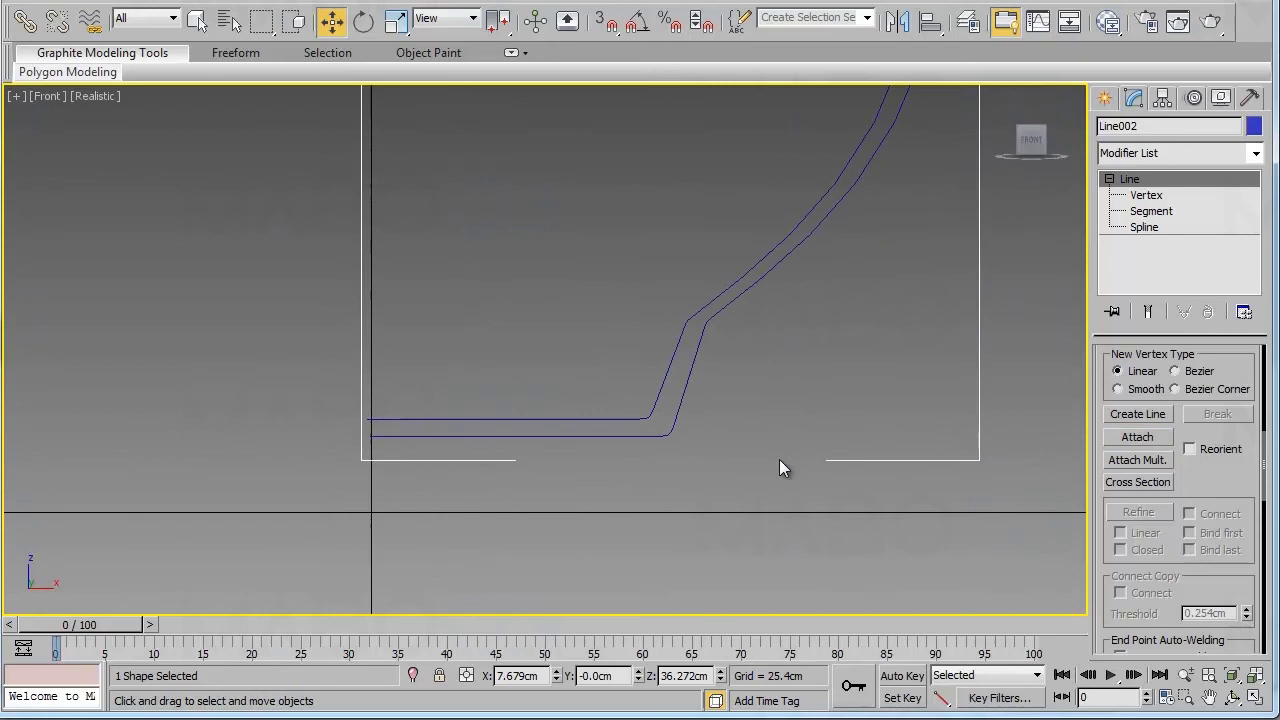
Enter the profile line's Vertex level and enable 3D snapping to vertices and grid lines.
click(1150, 196)
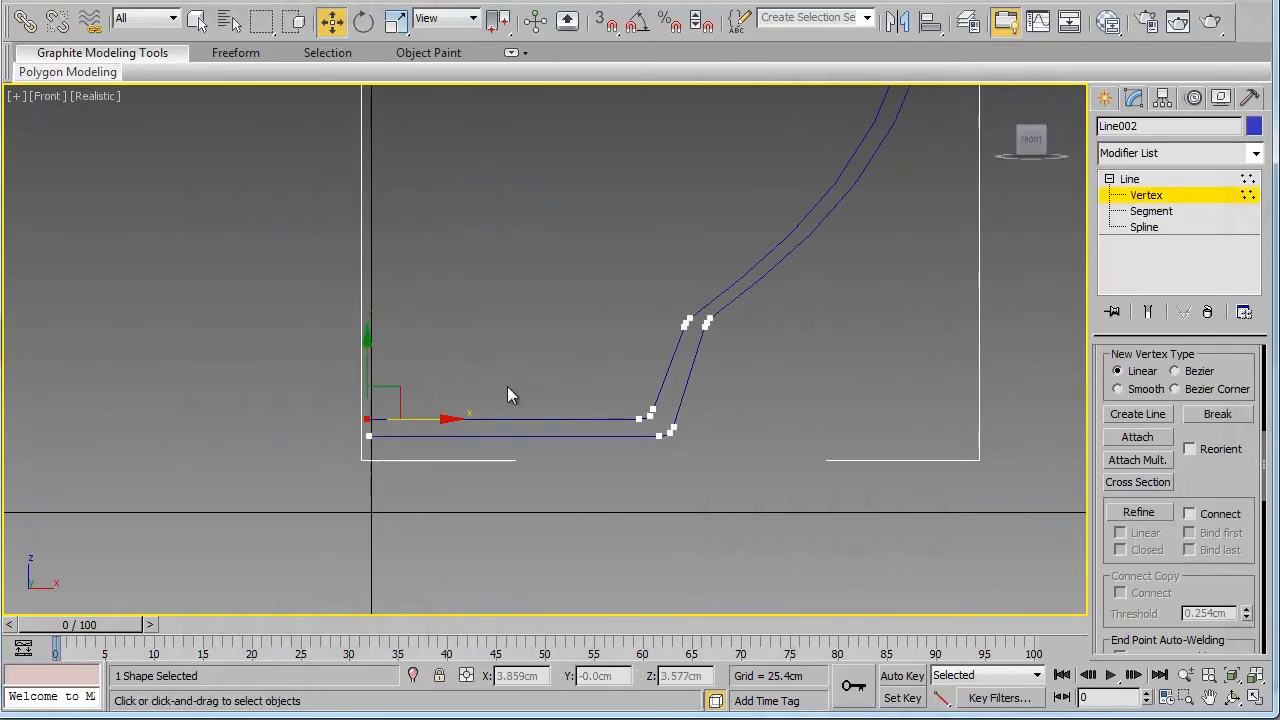
middle_drag(507, 388, 561, 380)
middle_drag(552, 450, 620, 354)
key(alt+z)
drag(600, 417, 565, 420)
key(w)
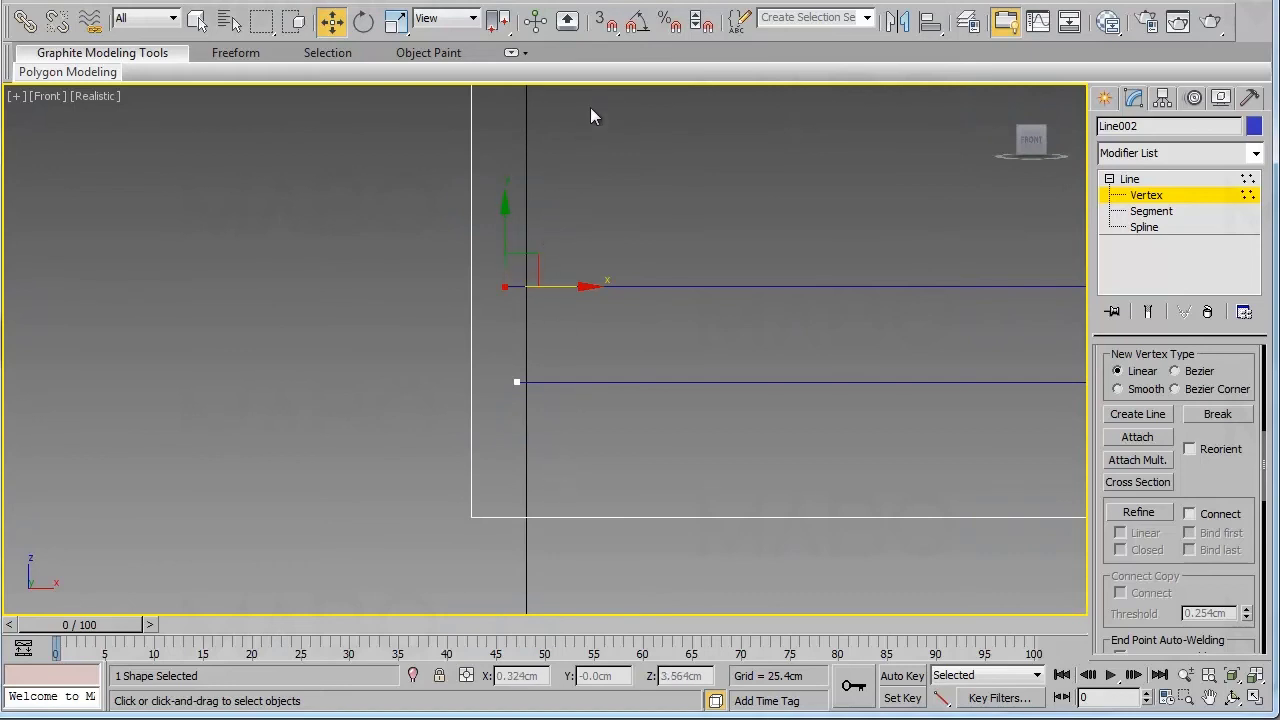
click(605, 24)
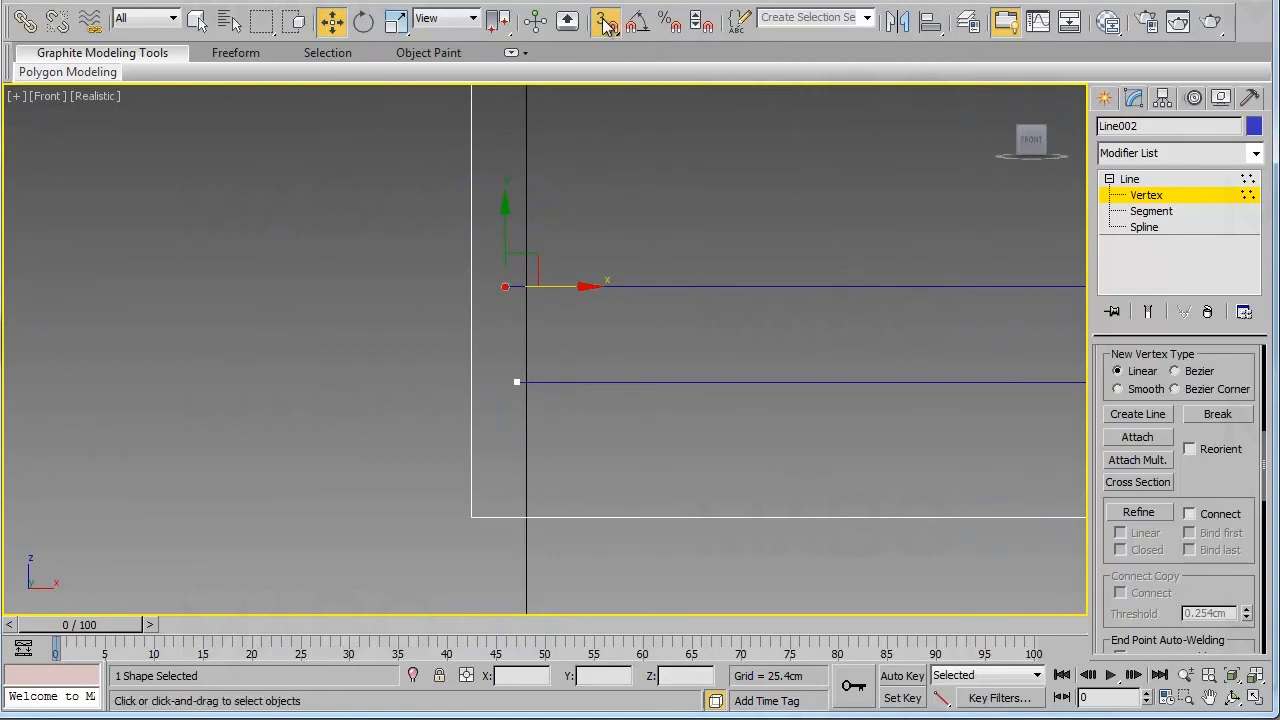
right_click(606, 24)
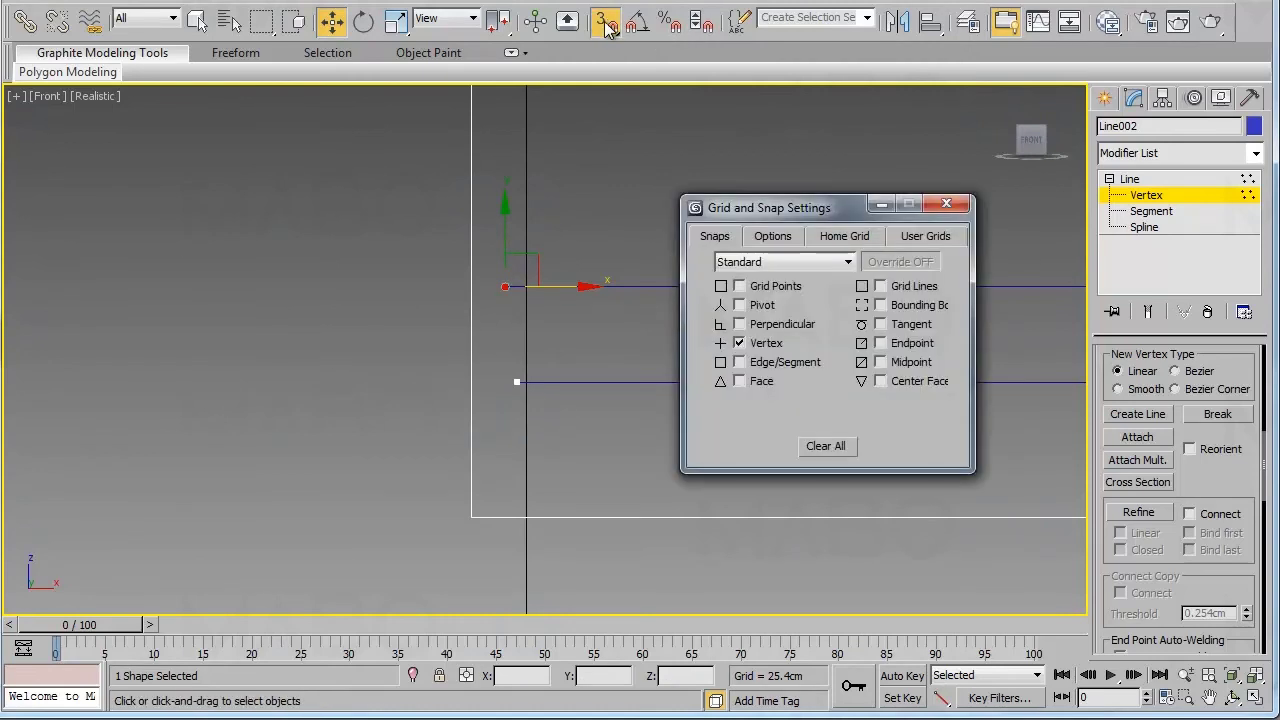
drag(798, 201, 762, 206)
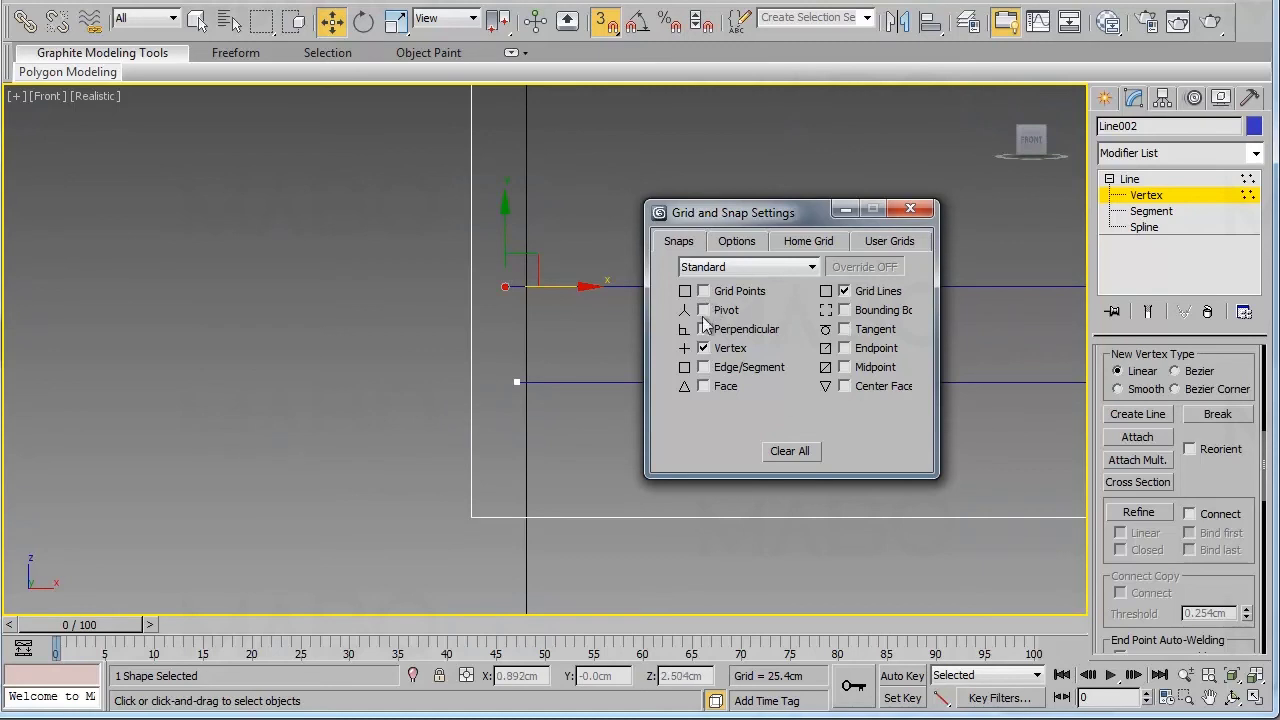
click(909, 213)
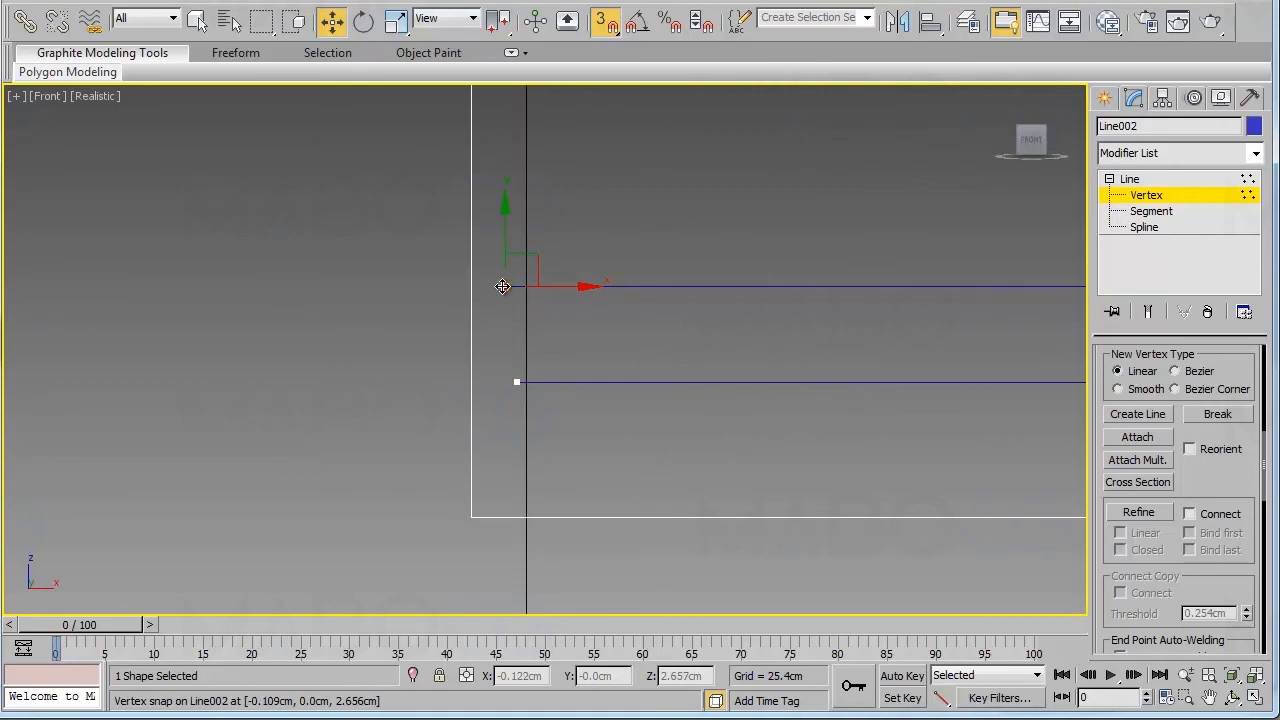
Snap the centre end vertices of the inner and outer base lines onto the vertical axis at X 0.
drag(503, 286, 538, 285)
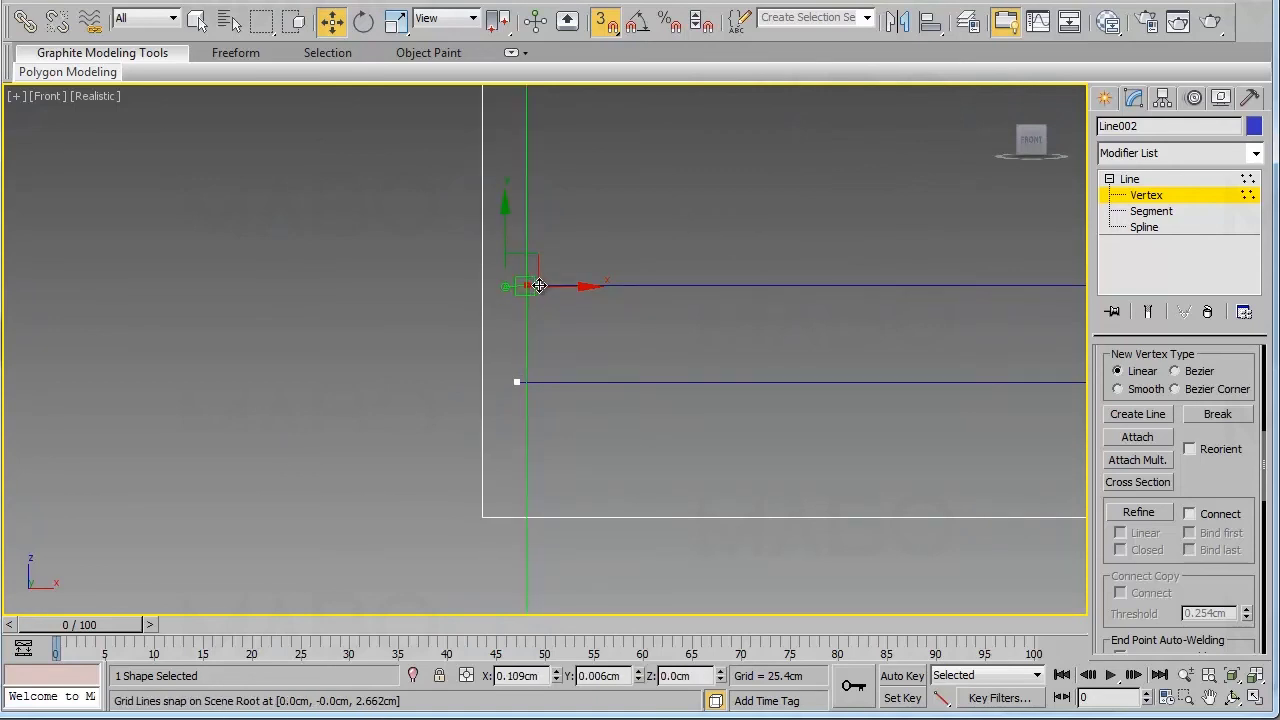
drag(539, 286, 539, 287)
mouse_move(513, 385)
mouse_down()
mouse_move(550, 382)
mouse_move(527, 381)
mouse_up()
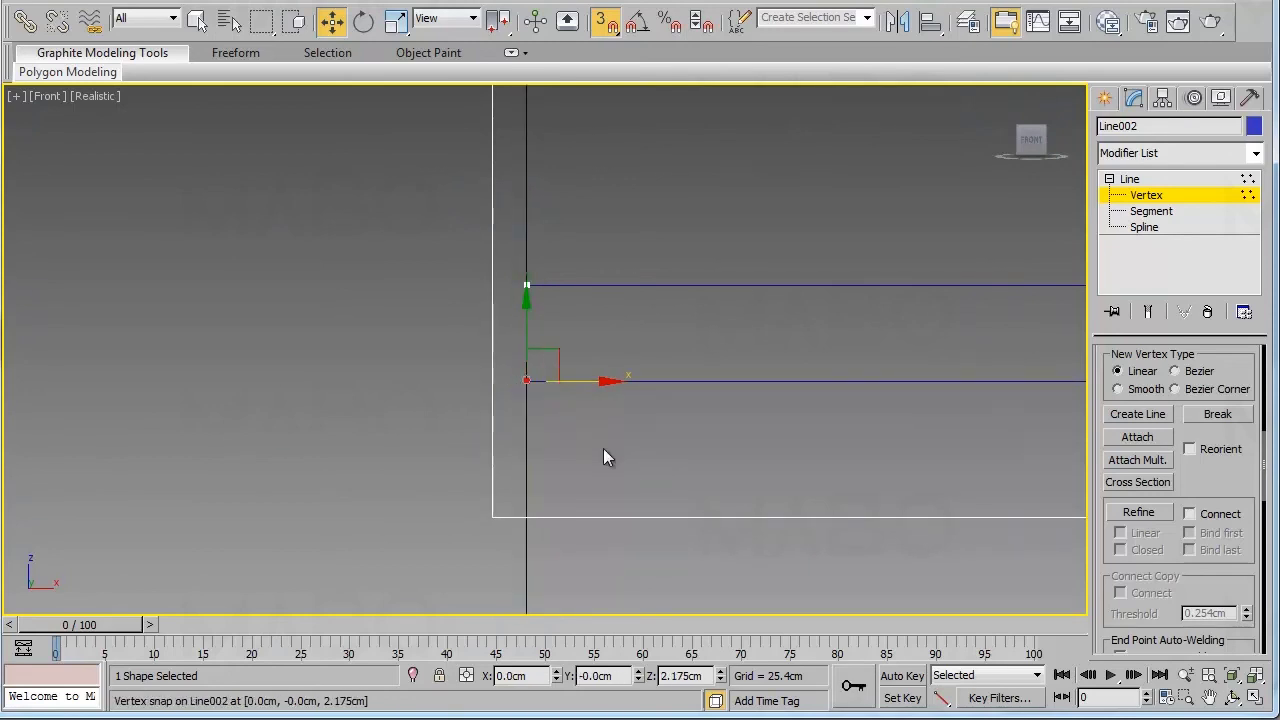
click(601, 452)
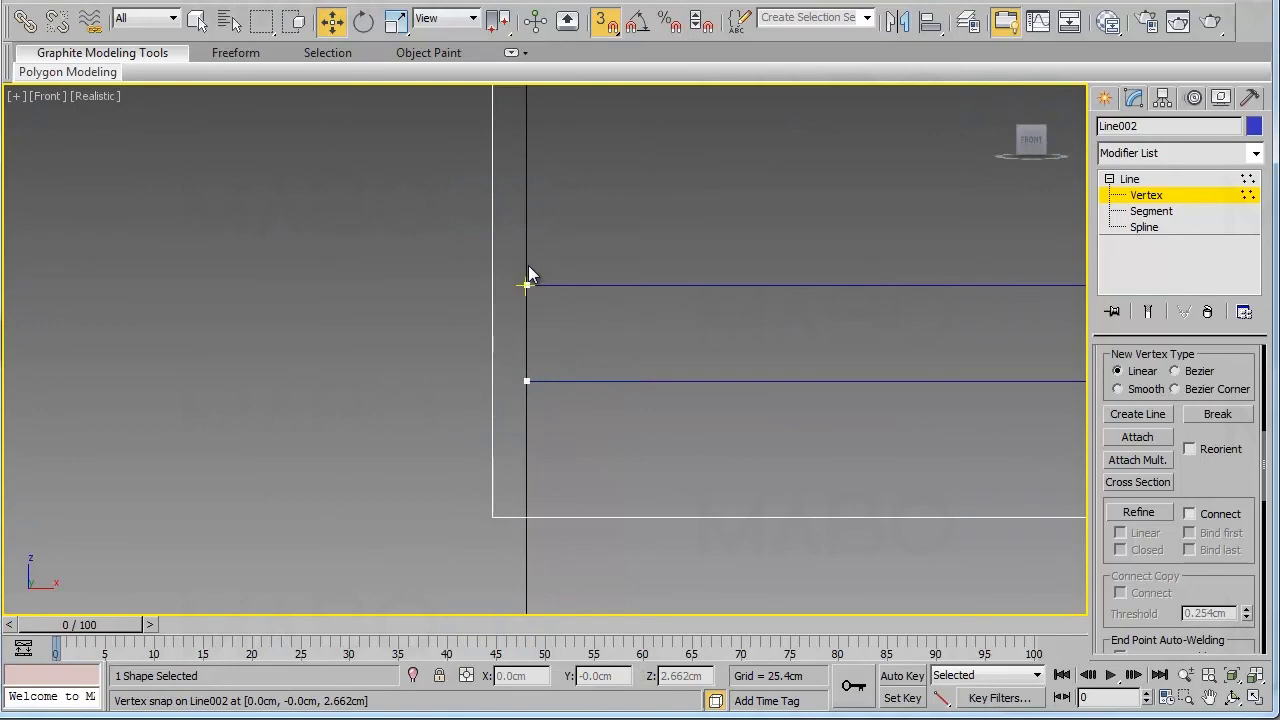
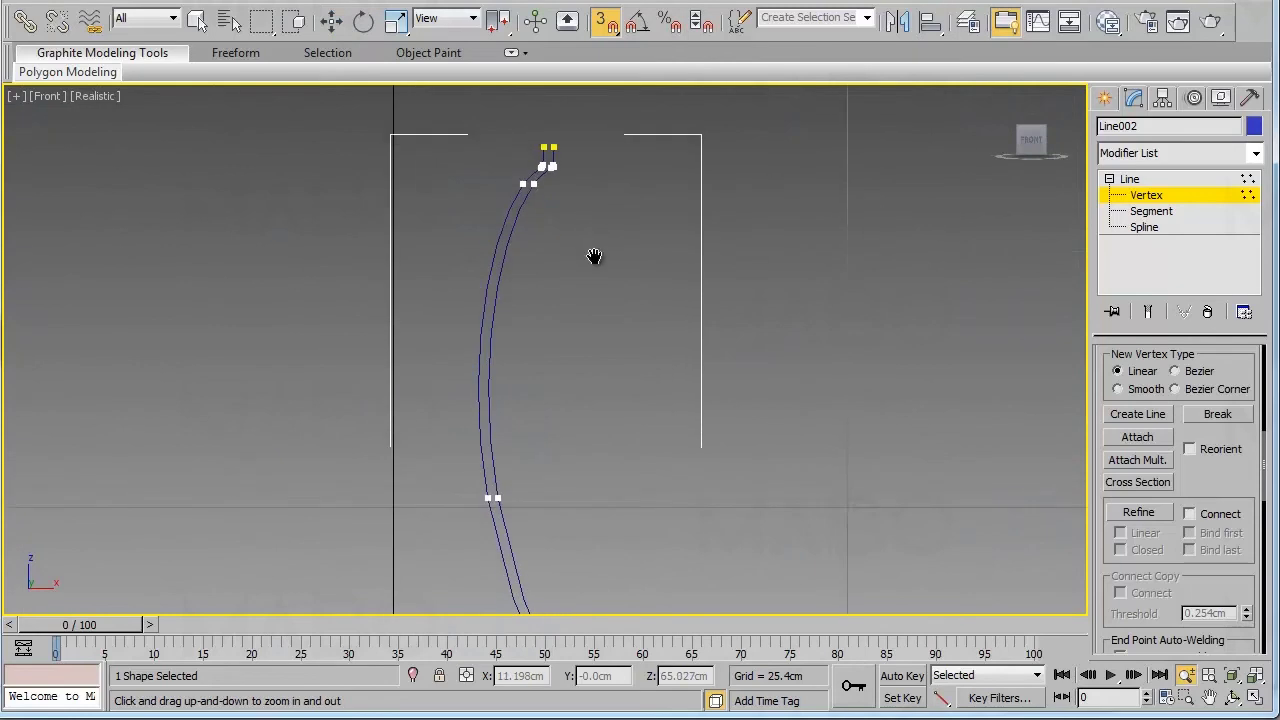
Turn off snapping and move the outer line's protruding neck vertex inward so its curve matches the inner line.
drag(689, 475, 701, 362)
middle_drag(694, 405, 511, 356)
drag(720, 466, 706, 334)
right_click(706, 334)
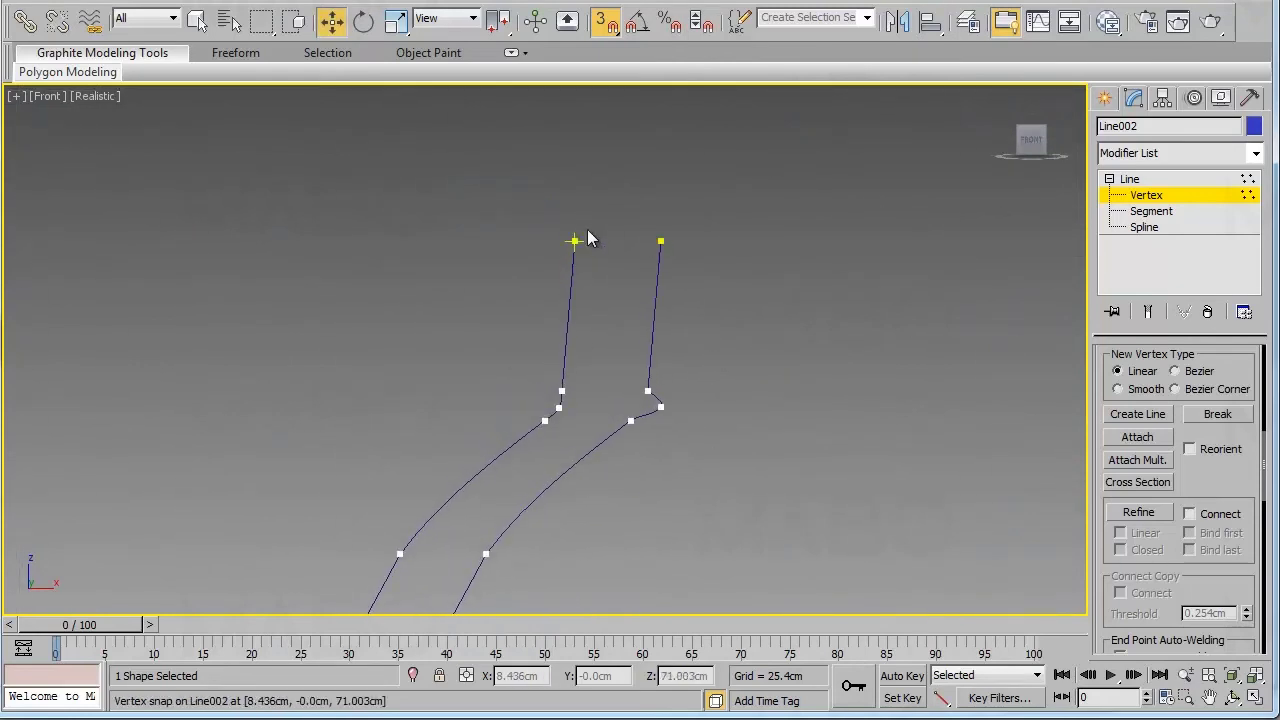
middle_drag(590, 330, 506, 371)
scroll(534, 360, up, 3)
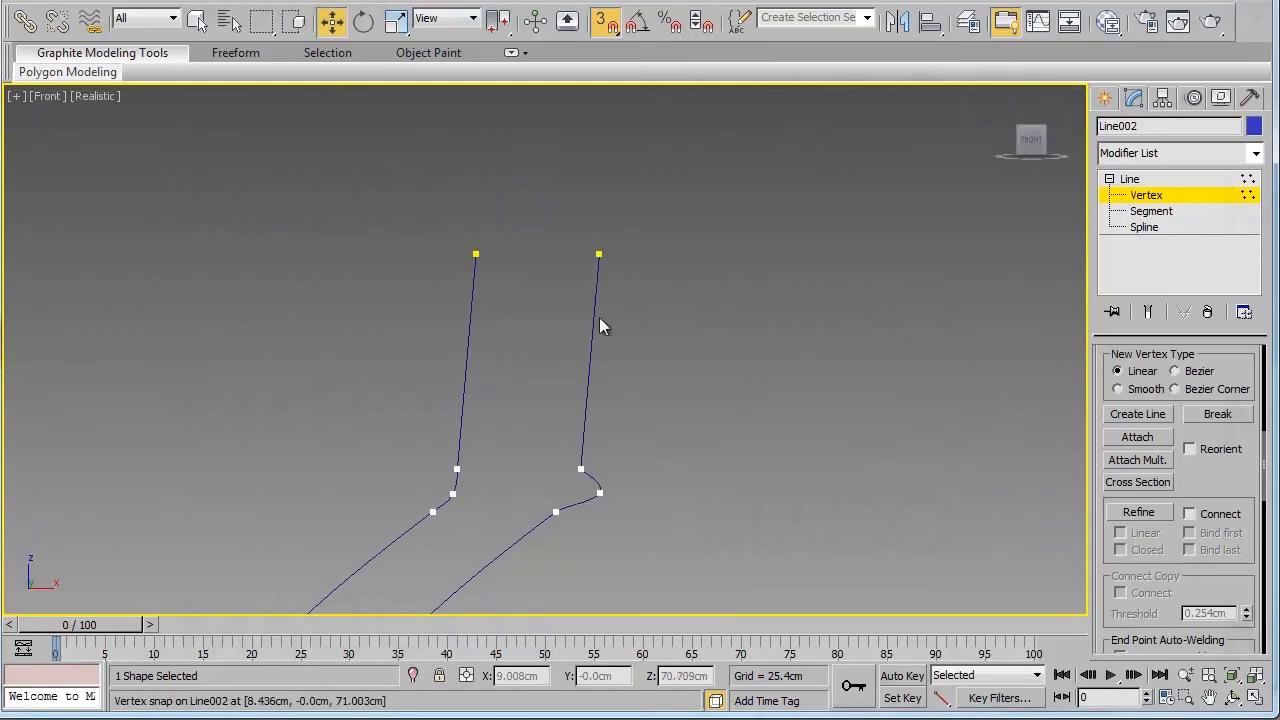
middle_drag(554, 334, 575, 343)
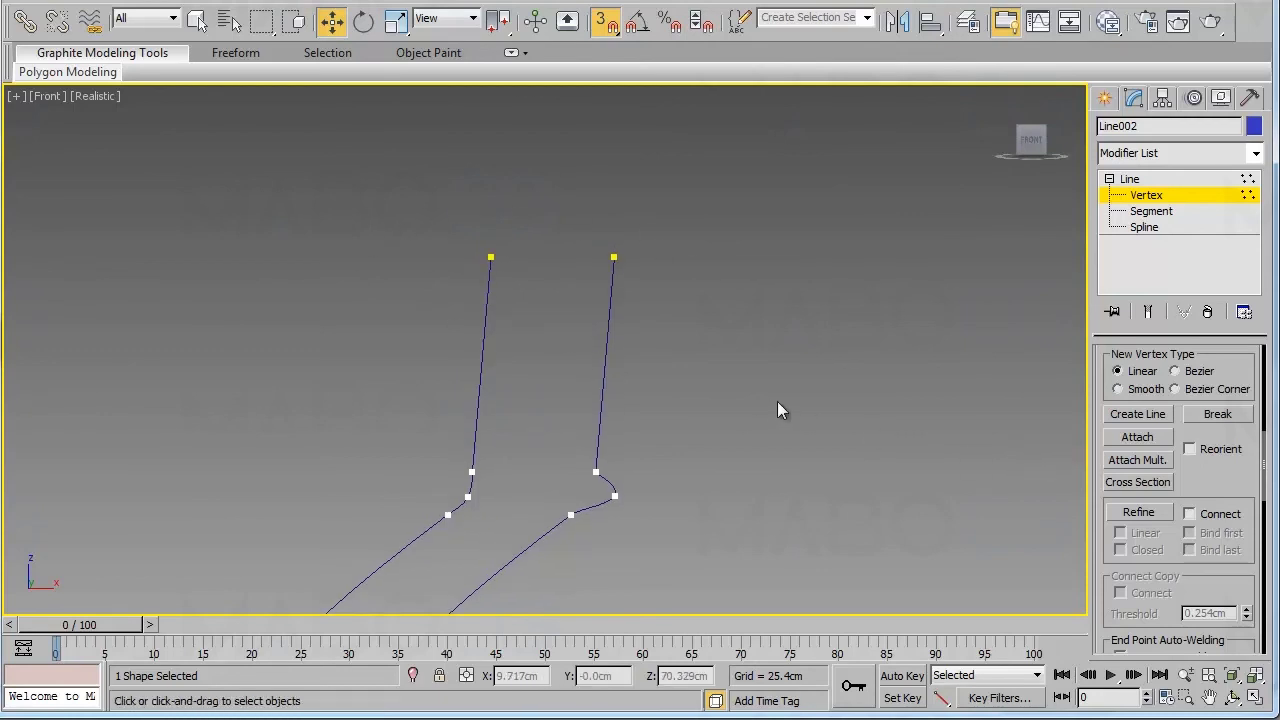
middle_drag(701, 497, 737, 392)
scroll(676, 436, up, 2)
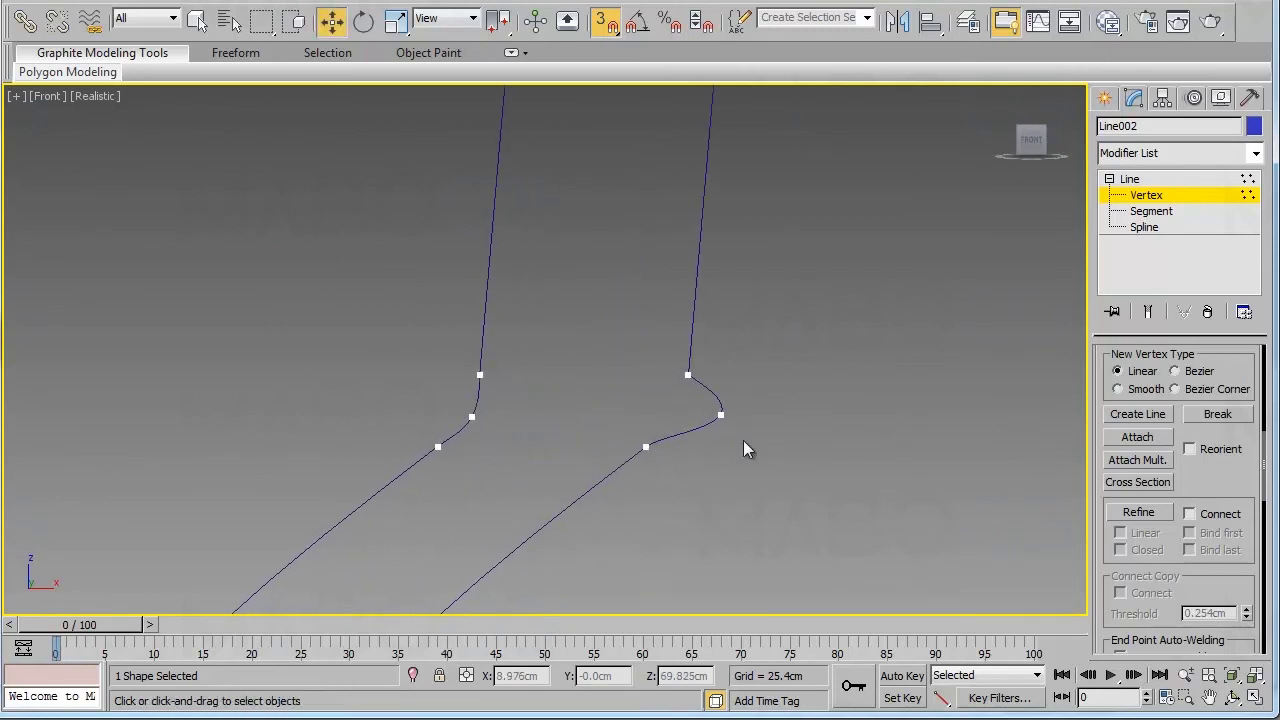
drag(757, 399, 714, 388)
click(608, 21)
middle_drag(813, 297, 801, 452)
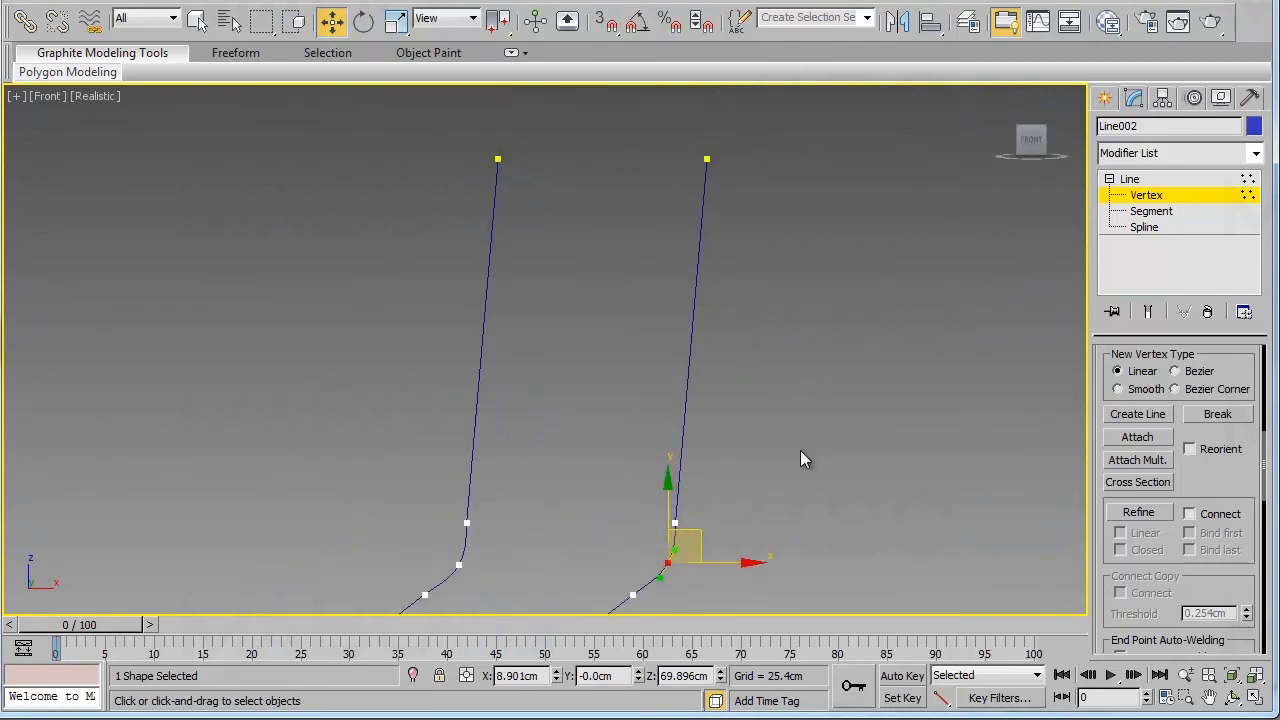
Create a straight line across the rim between the two top end vertices, with 3D snapping set to Vertex only.
click(1134, 414)
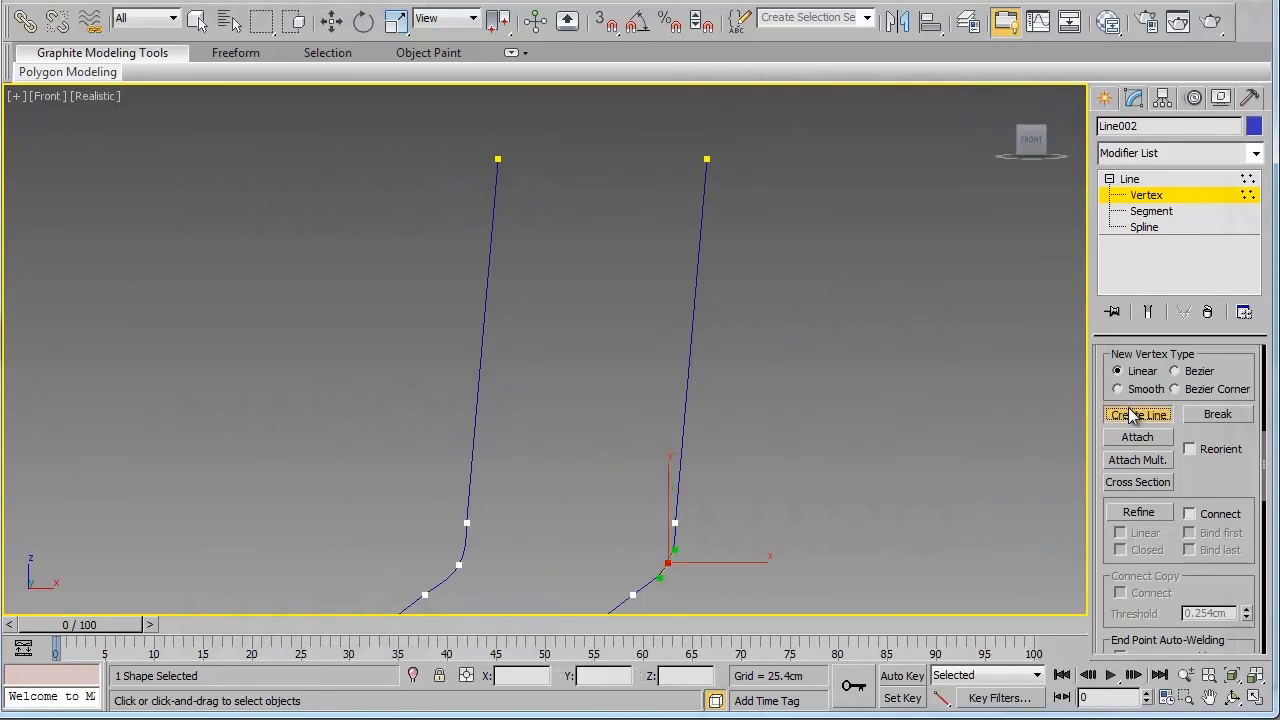
click(607, 22)
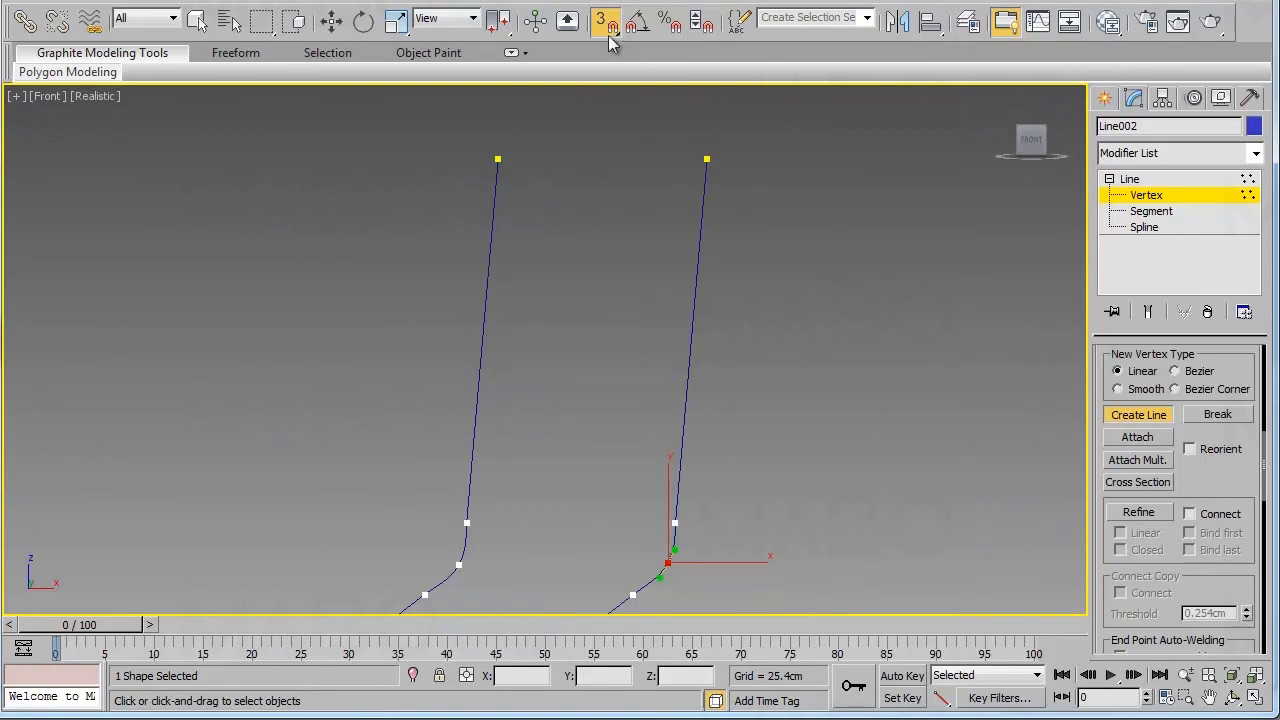
right_click(609, 24)
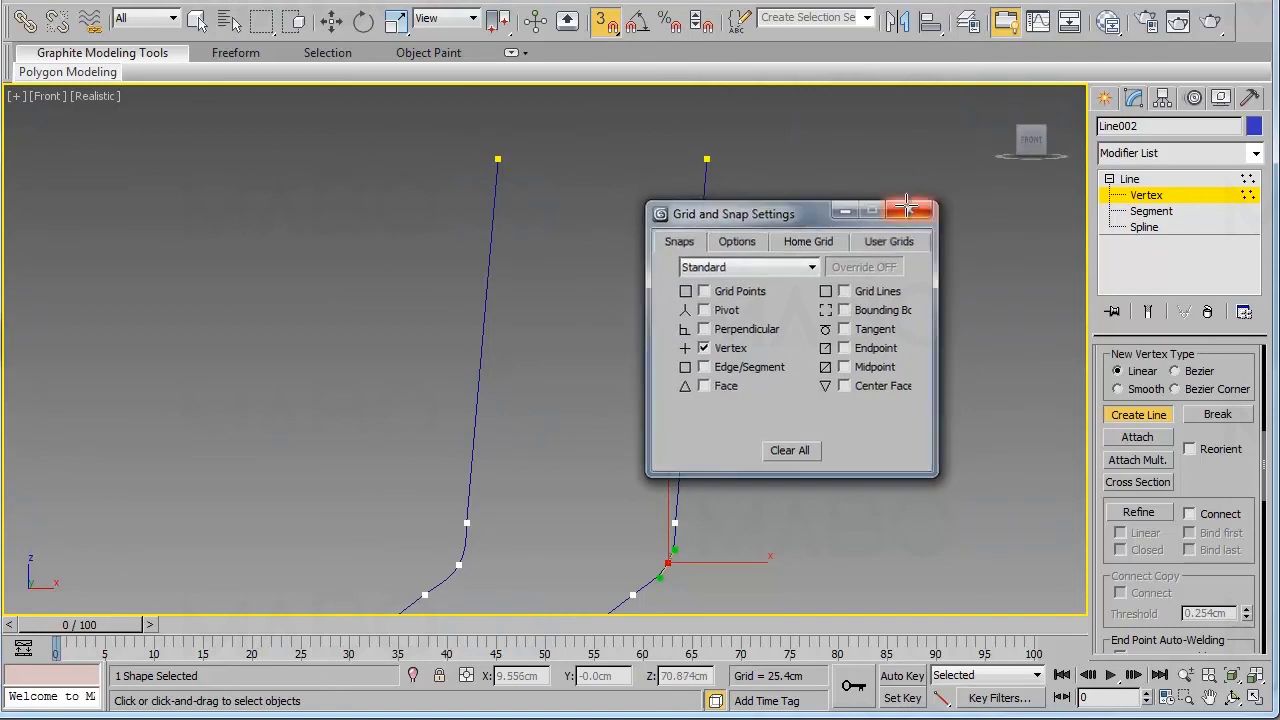
click(910, 208)
click(497, 158)
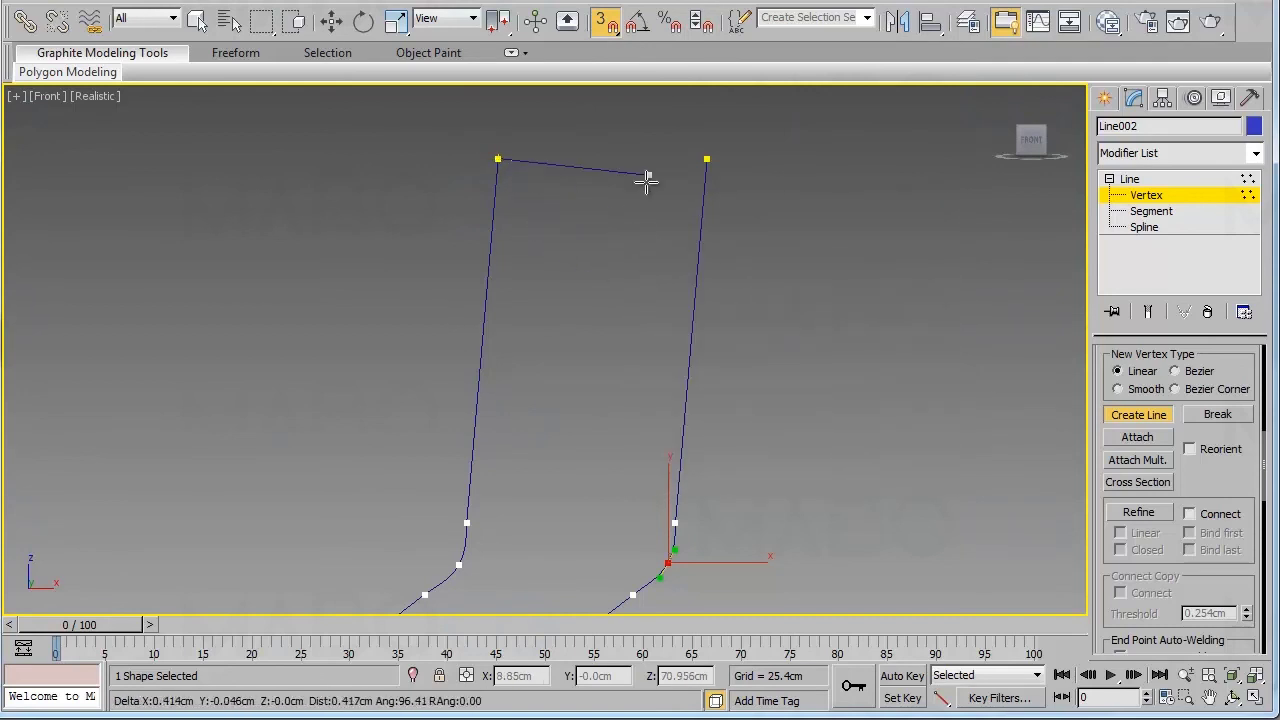
click(705, 158)
right_click(780, 210)
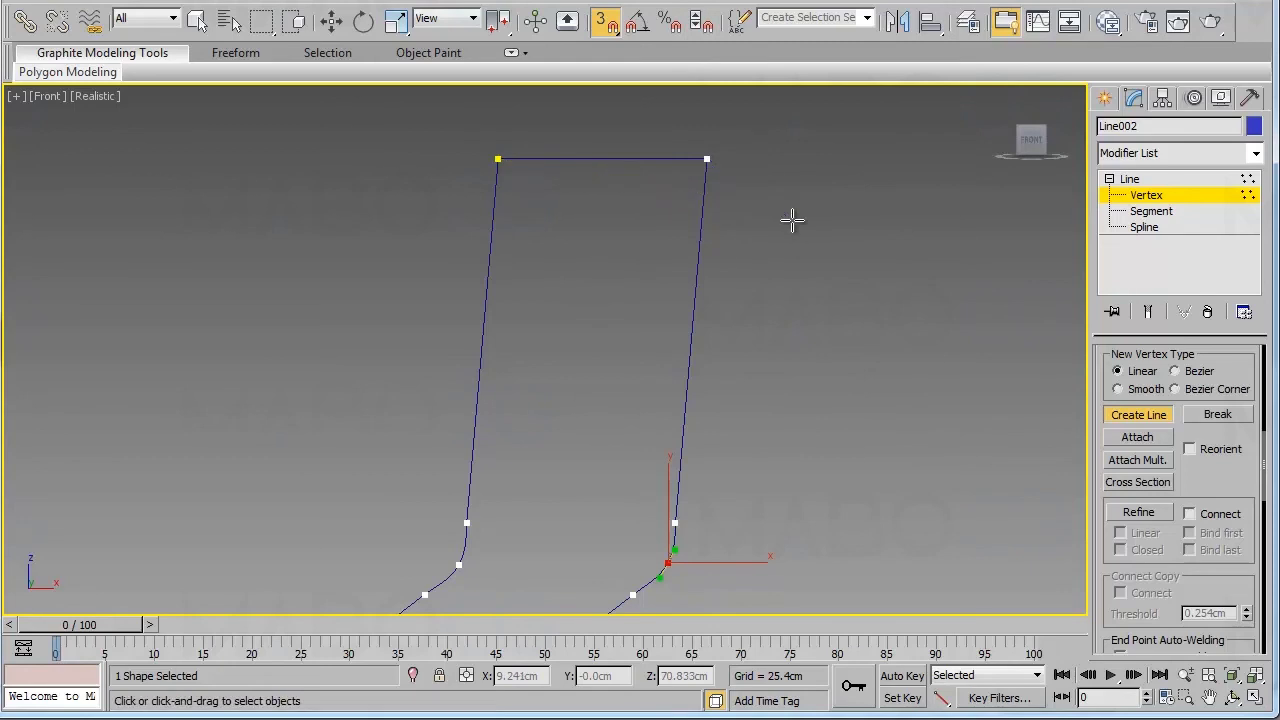
key(w)
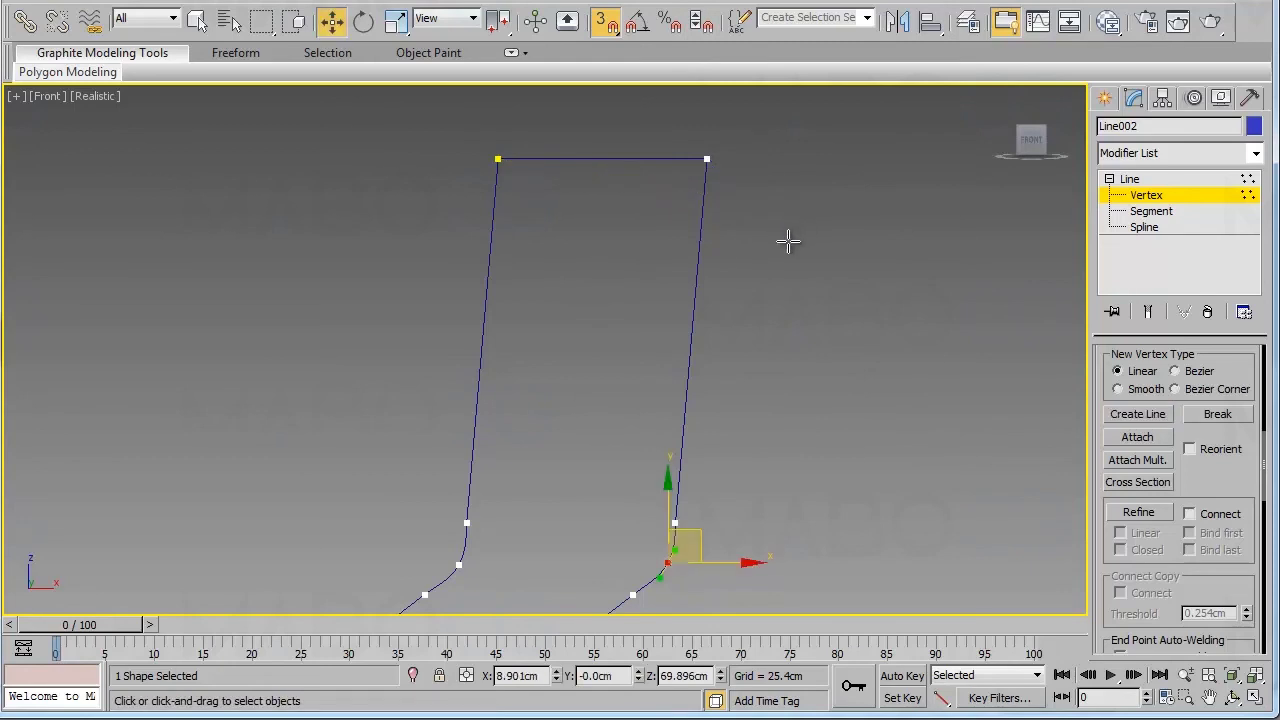
Weld the overlapping vertices at both ends of the new rim line.
drag(757, 133, 675, 197)
drag(1100, 549, 1100, 443)
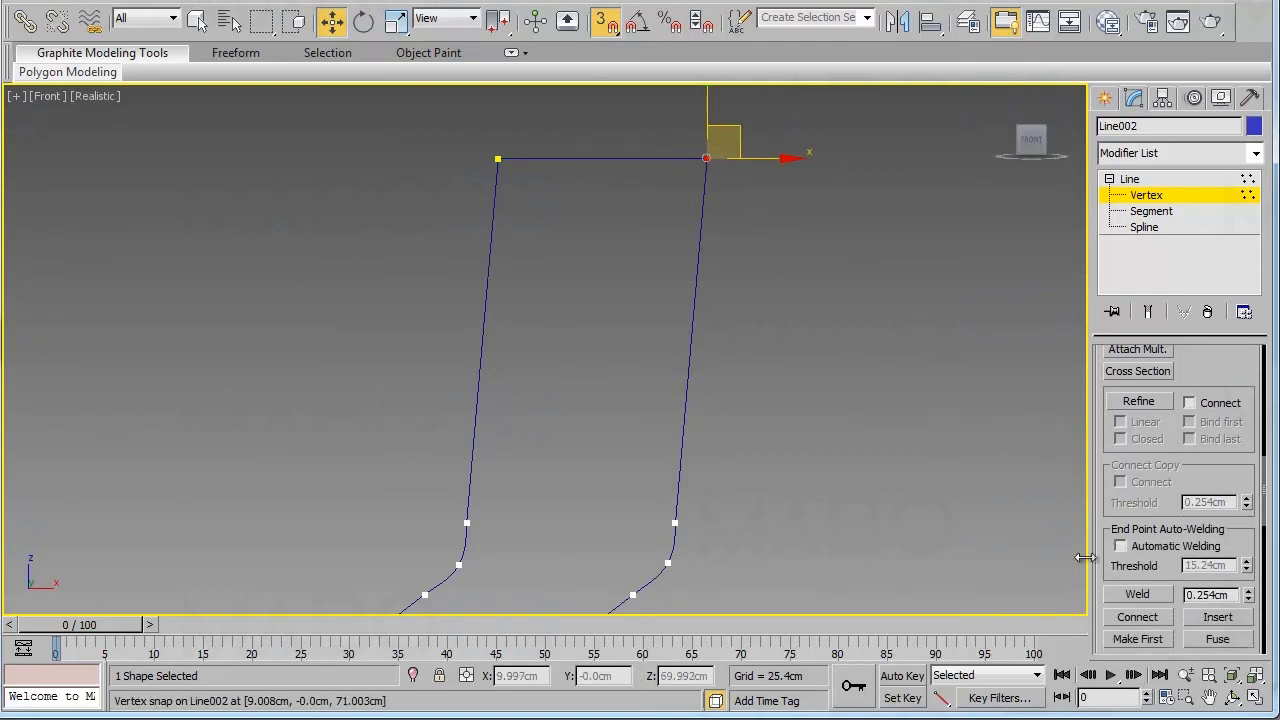
click(1137, 594)
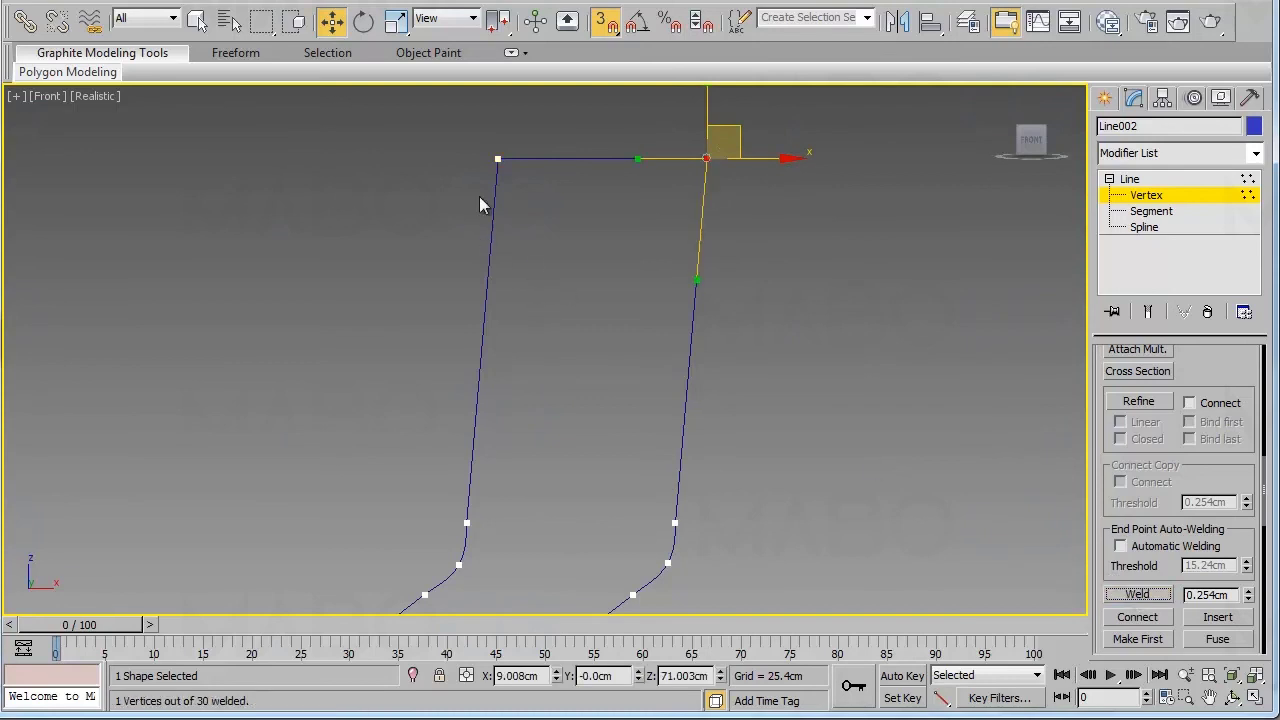
drag(440, 136, 558, 208)
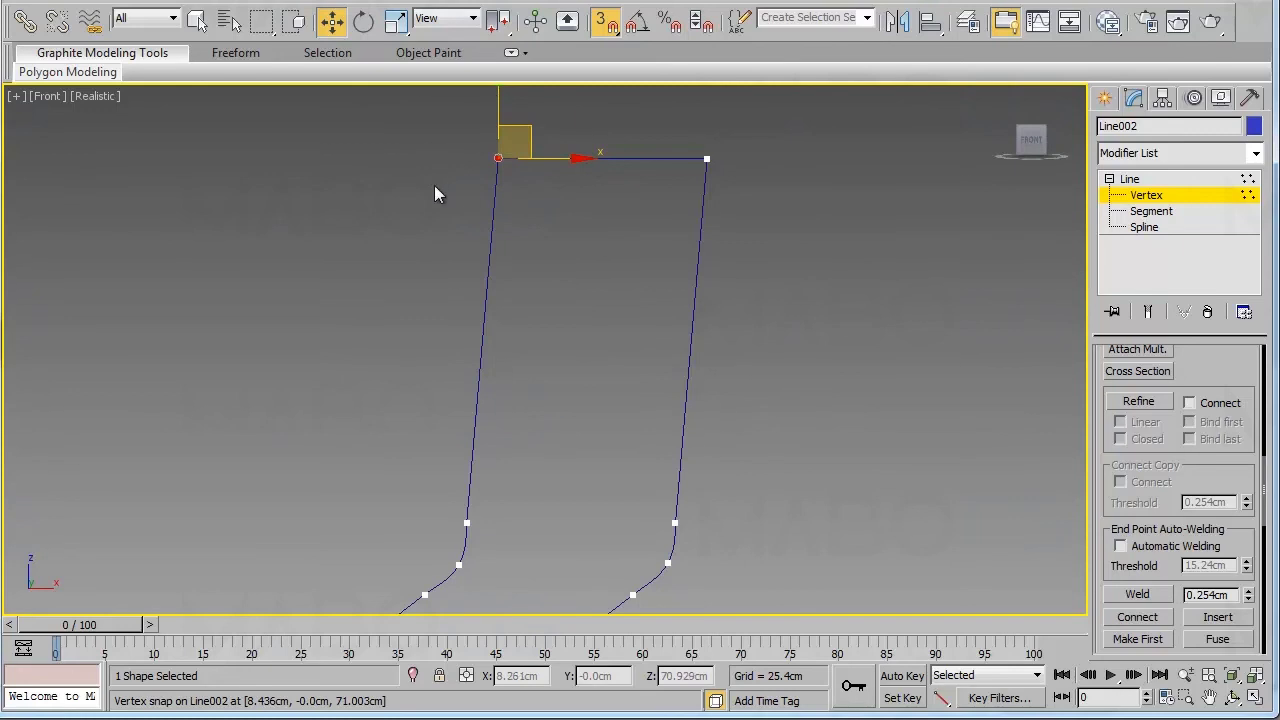
click(1123, 592)
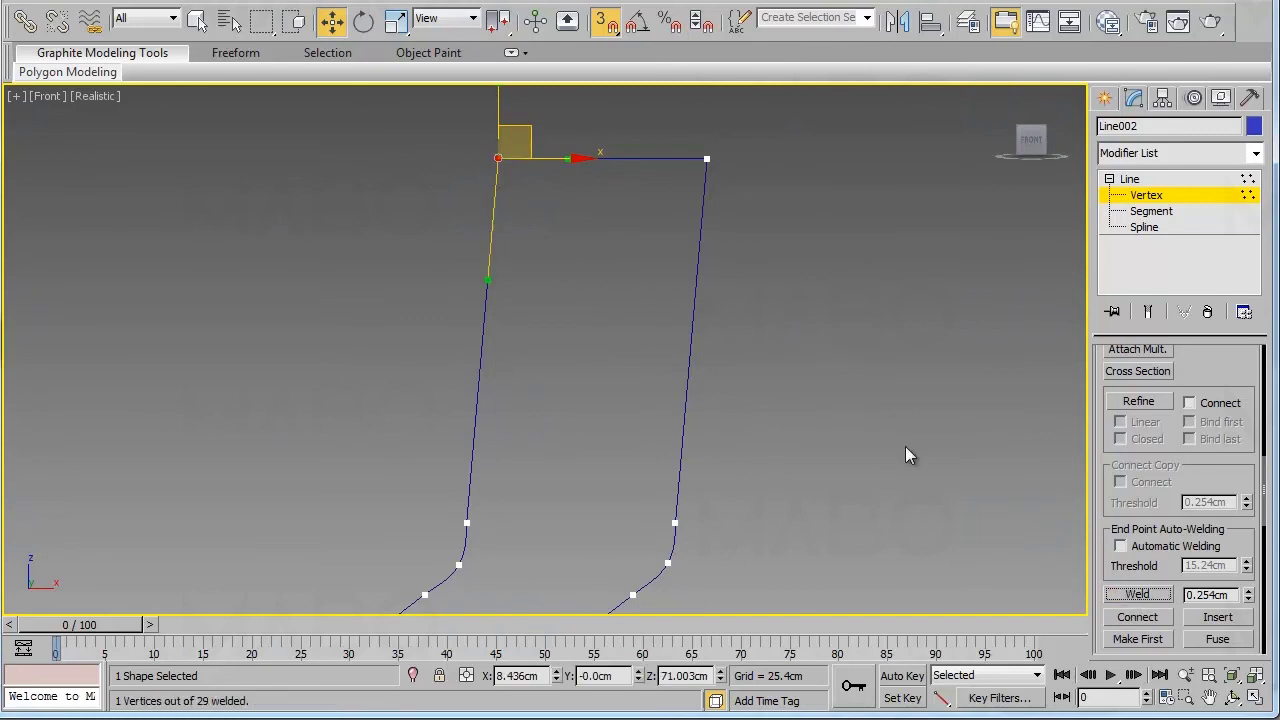
Leave the Vertex sub-object level of the vase profile and turn off 3D snapping.
middle_drag(752, 353, 830, 265)
scroll(822, 290, down, 5)
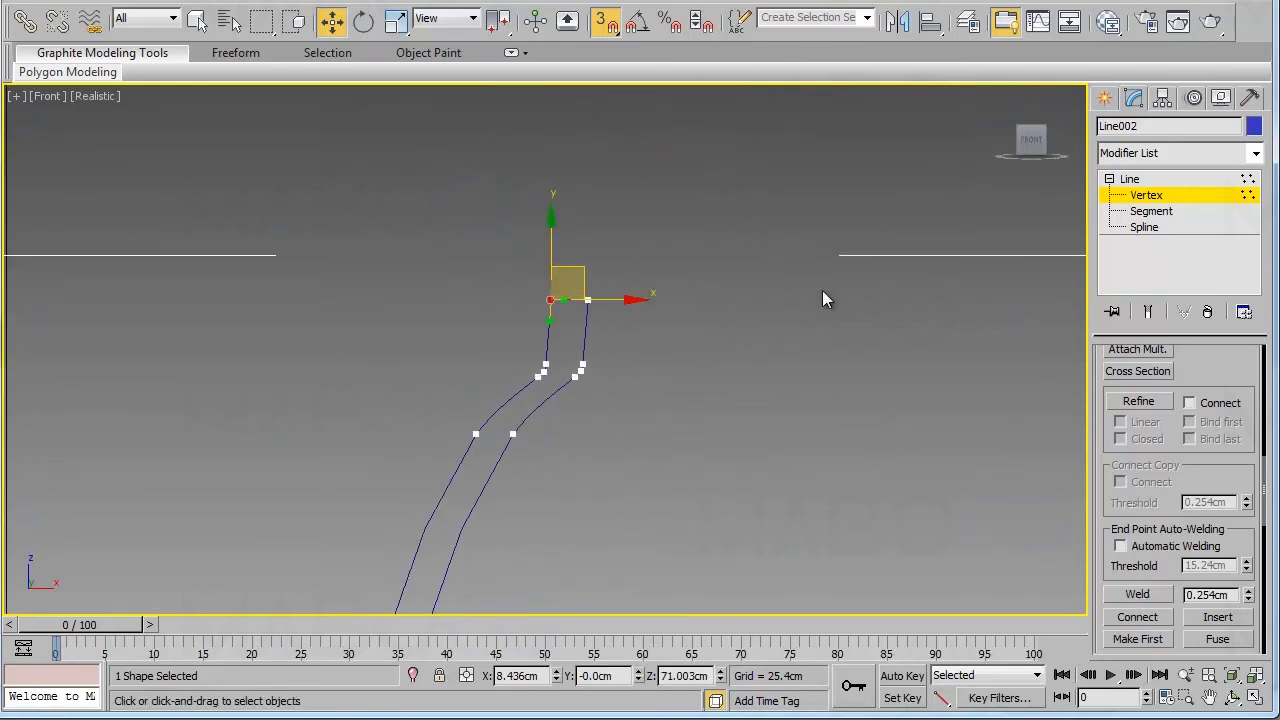
middle_drag(616, 418, 706, 355)
key(alt+z)
drag(483, 230, 503, 416)
middle_drag(573, 431, 634, 290)
drag(651, 314, 654, 371)
middle_drag(662, 419, 694, 297)
drag(694, 297, 706, 371)
middle_drag(706, 371, 737, 314)
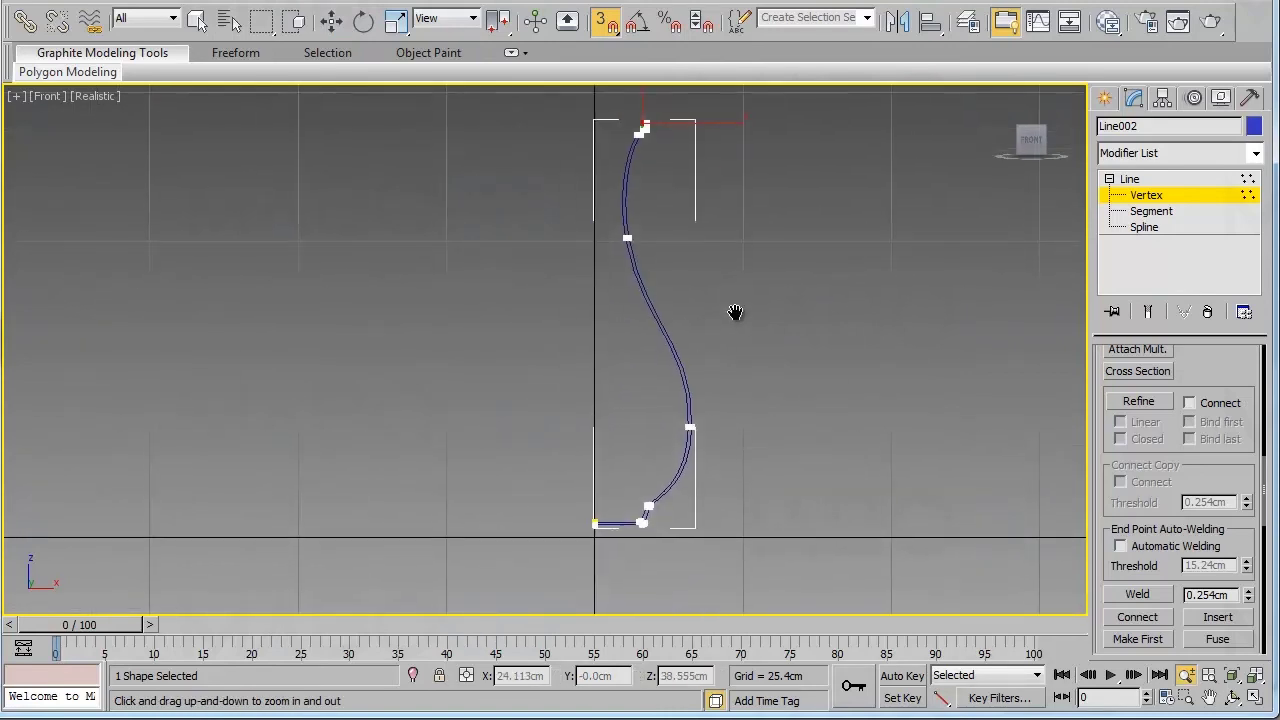
key(w)
click(1130, 198)
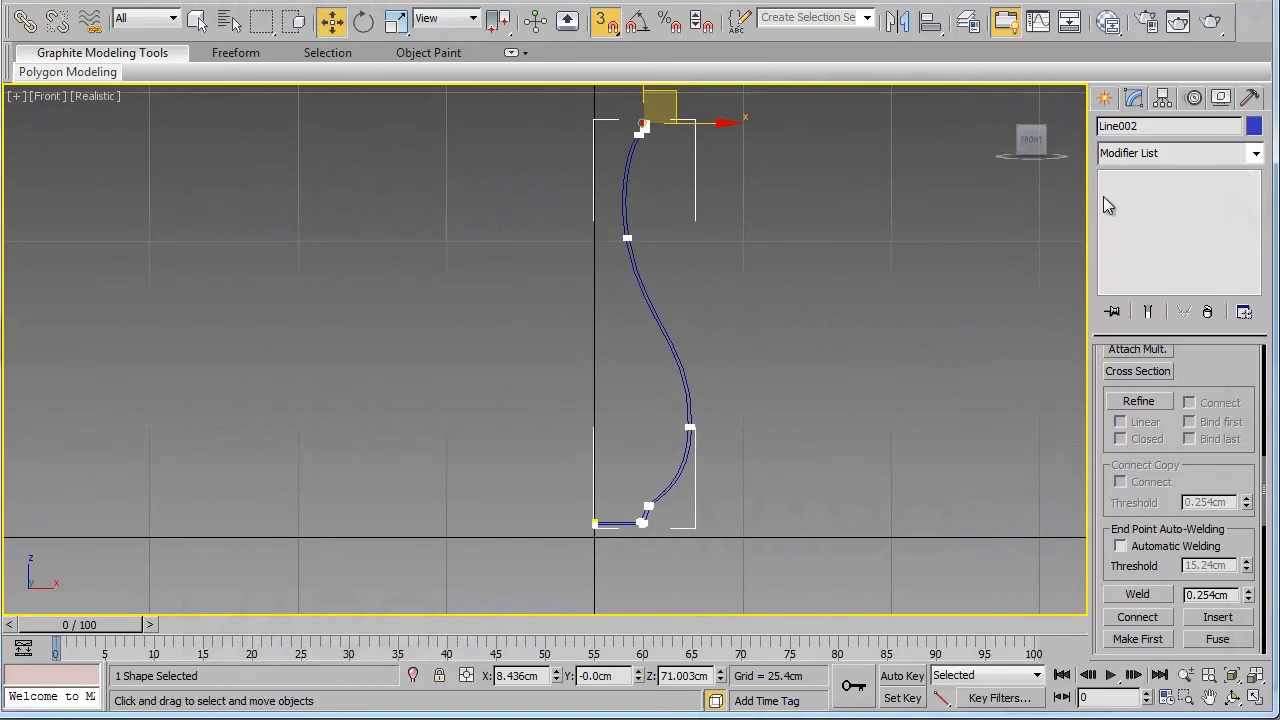
middle_drag(670, 383, 649, 388)
ctrl+alt+middle_drag(643, 447, 639, 425)
key(s)
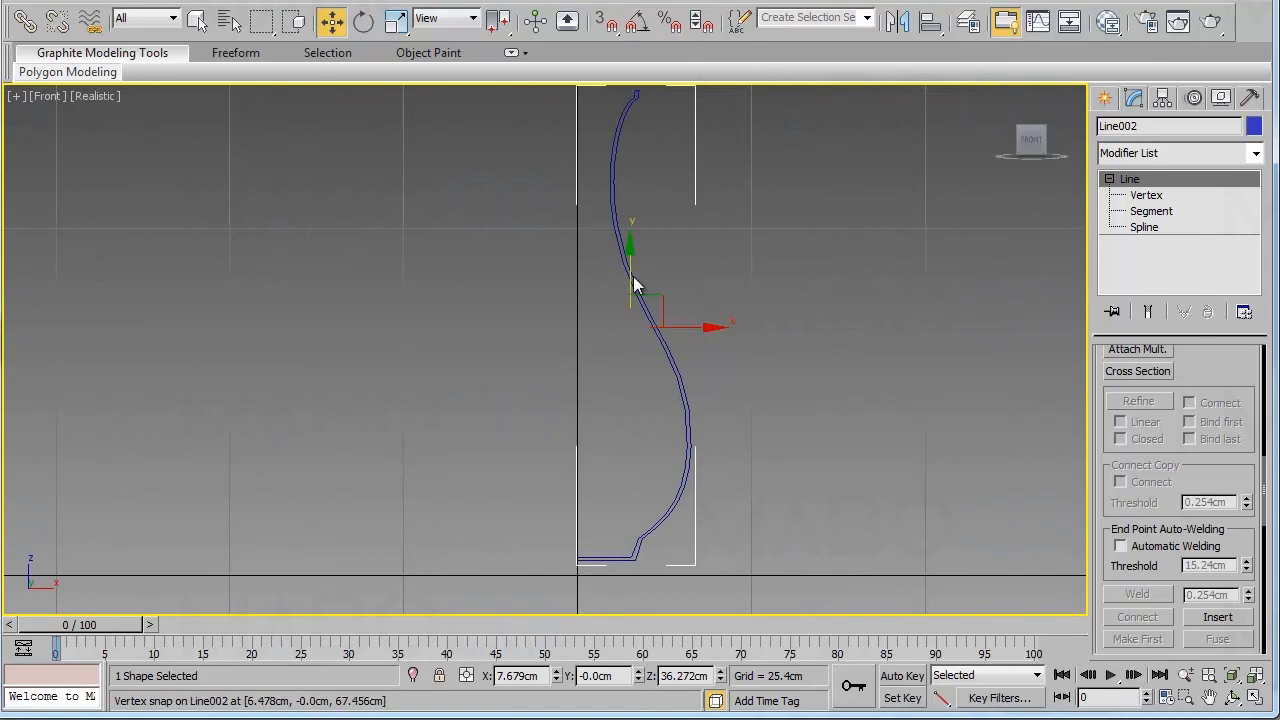
Examine the double-walled vase profile from rim to base and its position against the vertical axis.
middle_drag(618, 383, 644, 409)
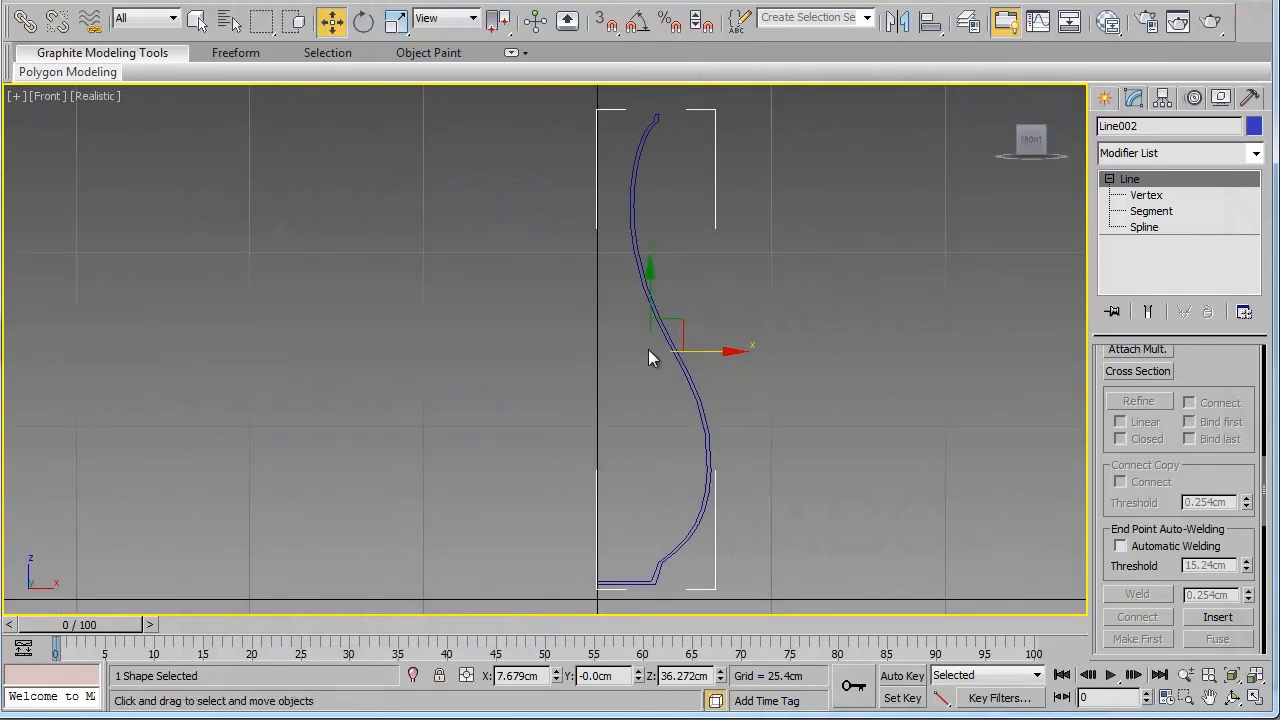
scroll(649, 365, up, 3)
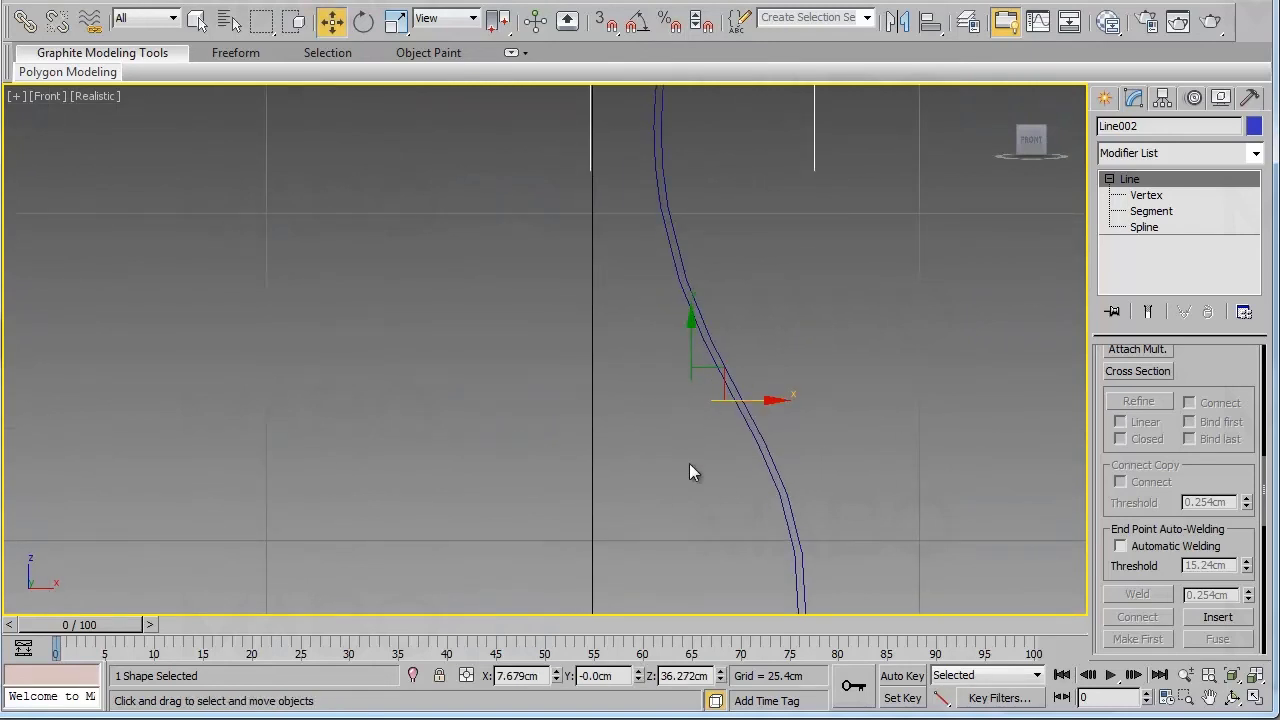
middle_drag(690, 465, 707, 360)
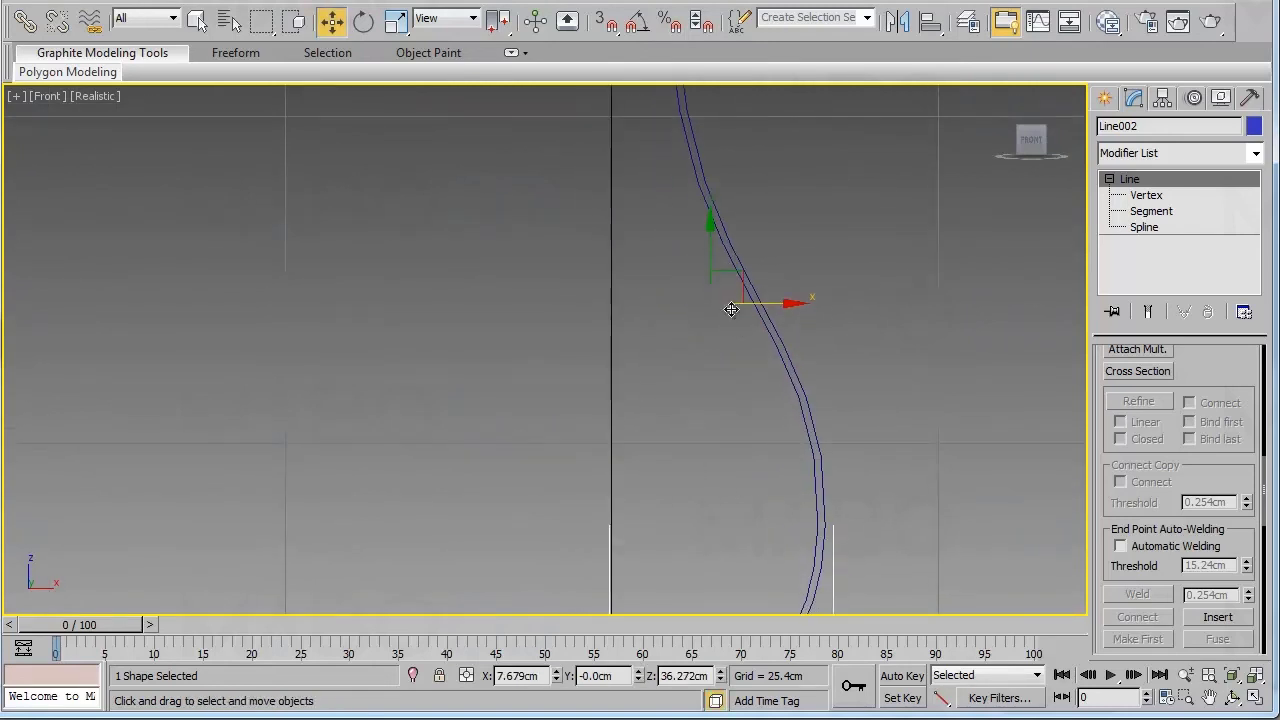
middle_drag(700, 477, 705, 263)
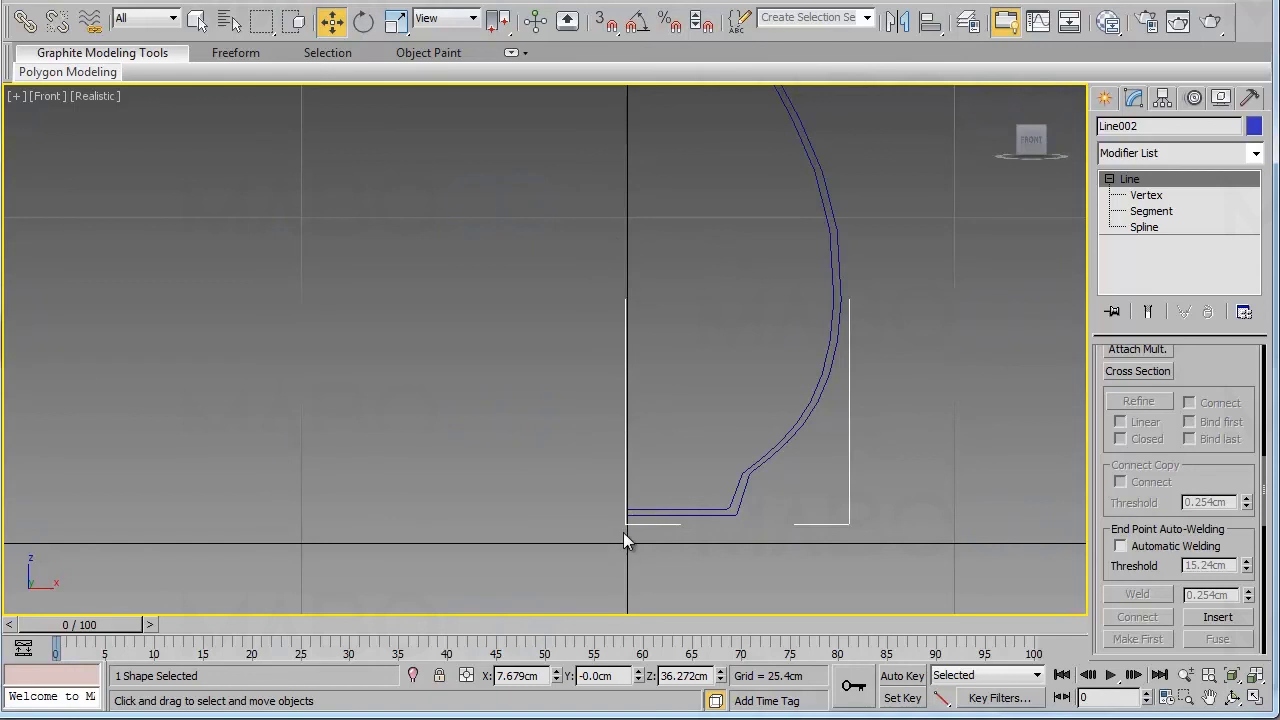
middle_drag(668, 306, 634, 426)
scroll(631, 306, down, 2)
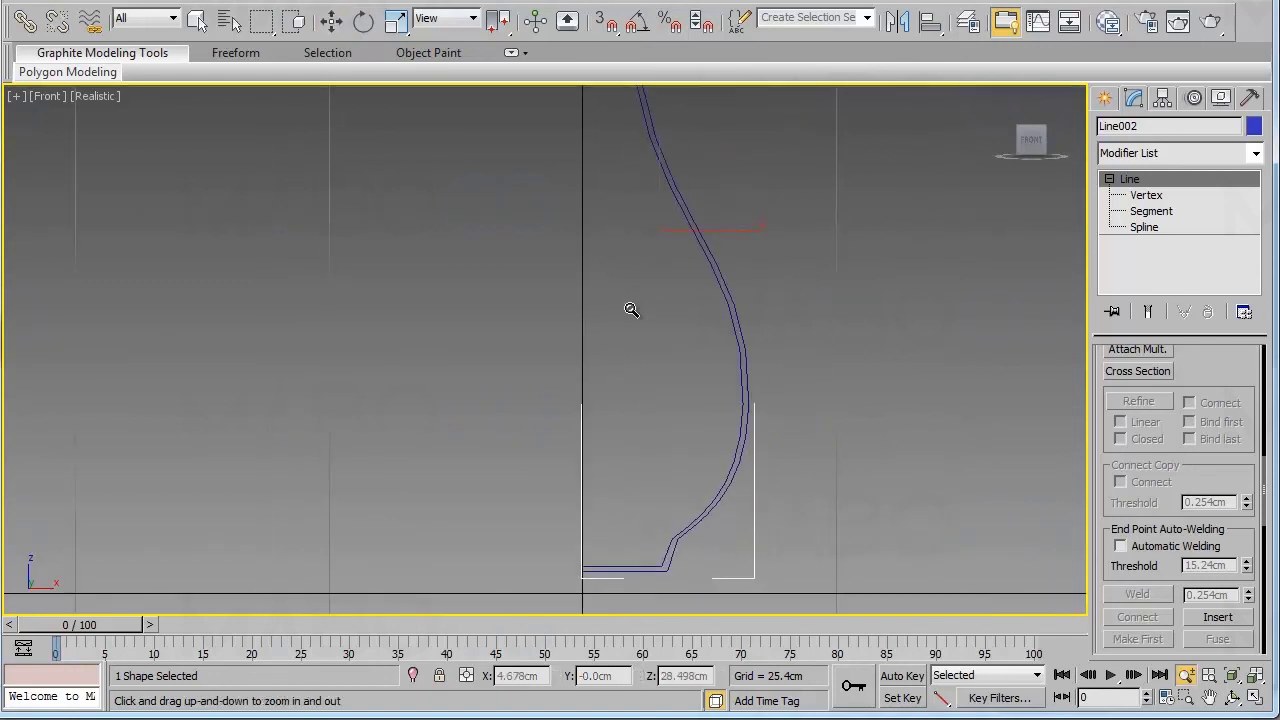
middle_drag(660, 324, 600, 383)
key(alt+z)
drag(589, 366, 589, 400)
middle_drag(708, 349, 711, 376)
key(w)
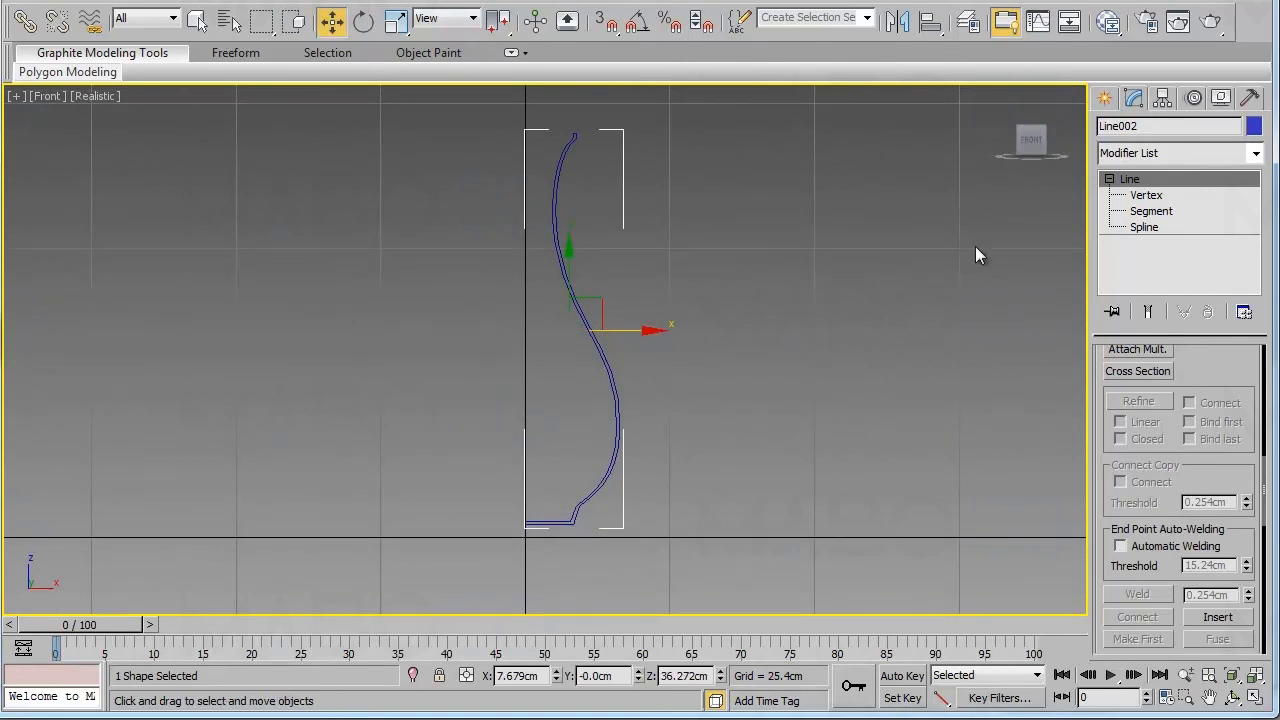
Enable pivot-only adjustment for the vase profile and turn on 3D snapping with Pivot selected alongside Vertex.
click(1160, 99)
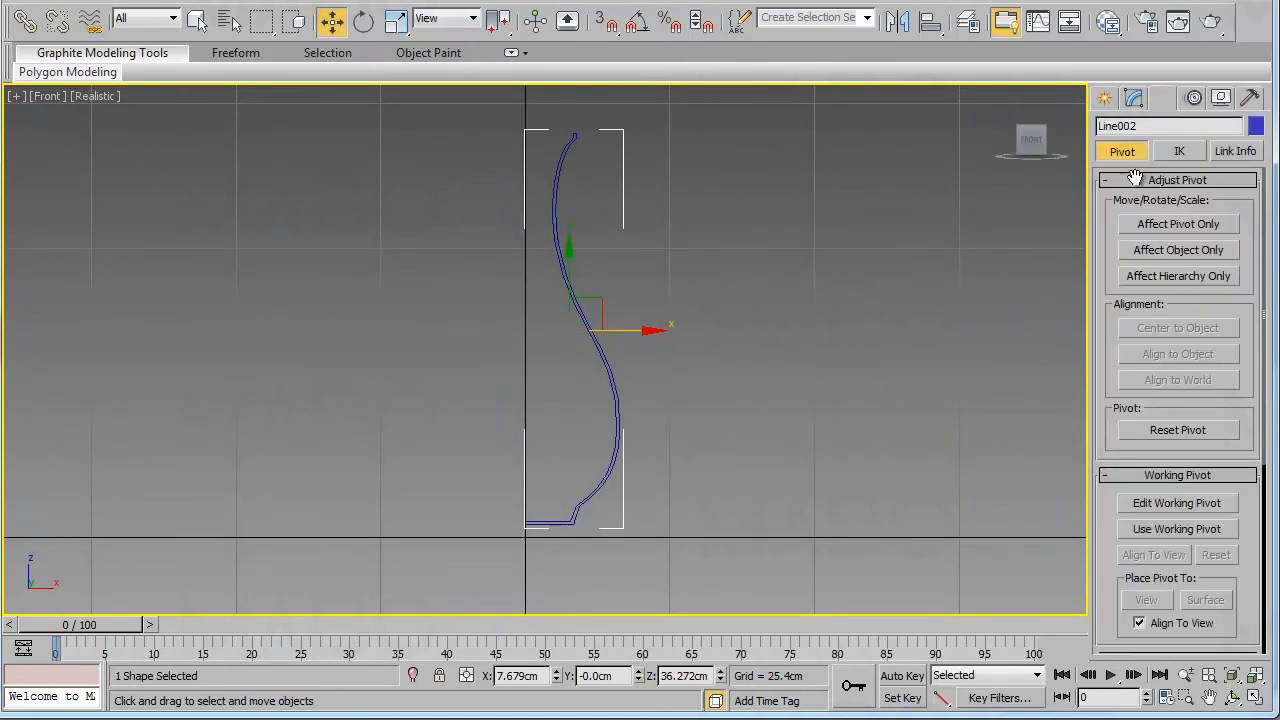
click(1192, 228)
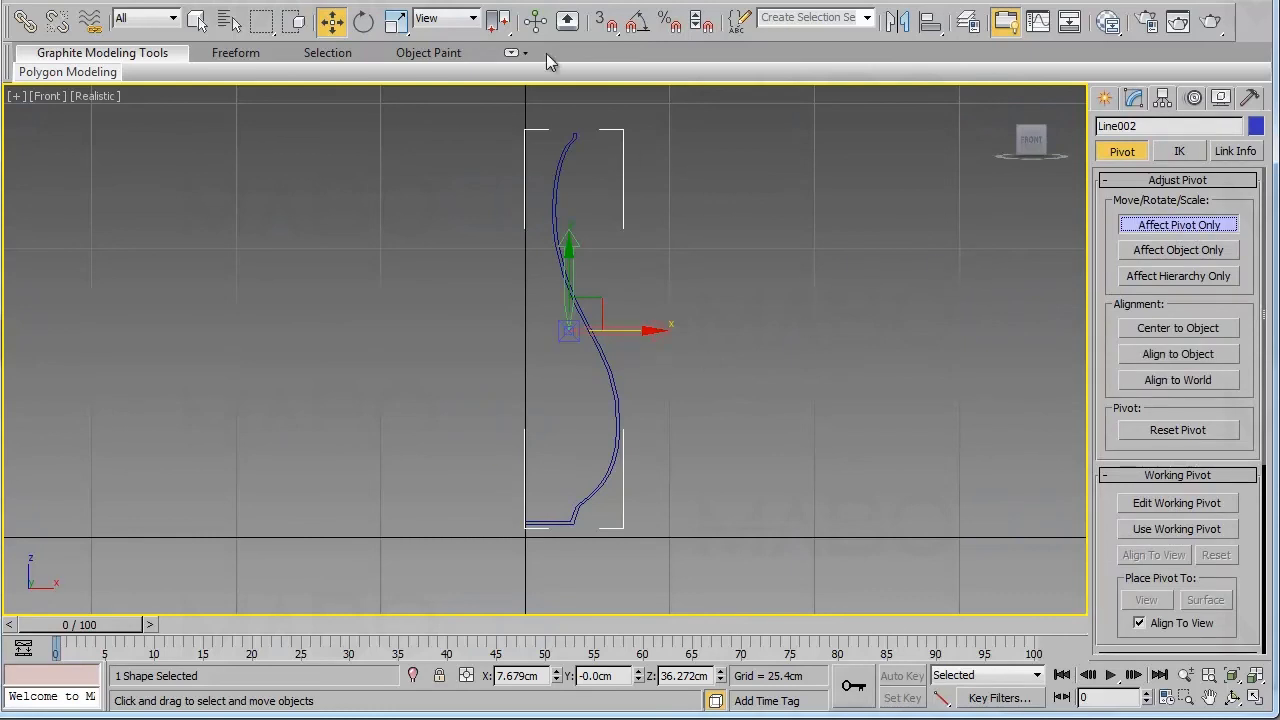
click(607, 24)
right_click(607, 24)
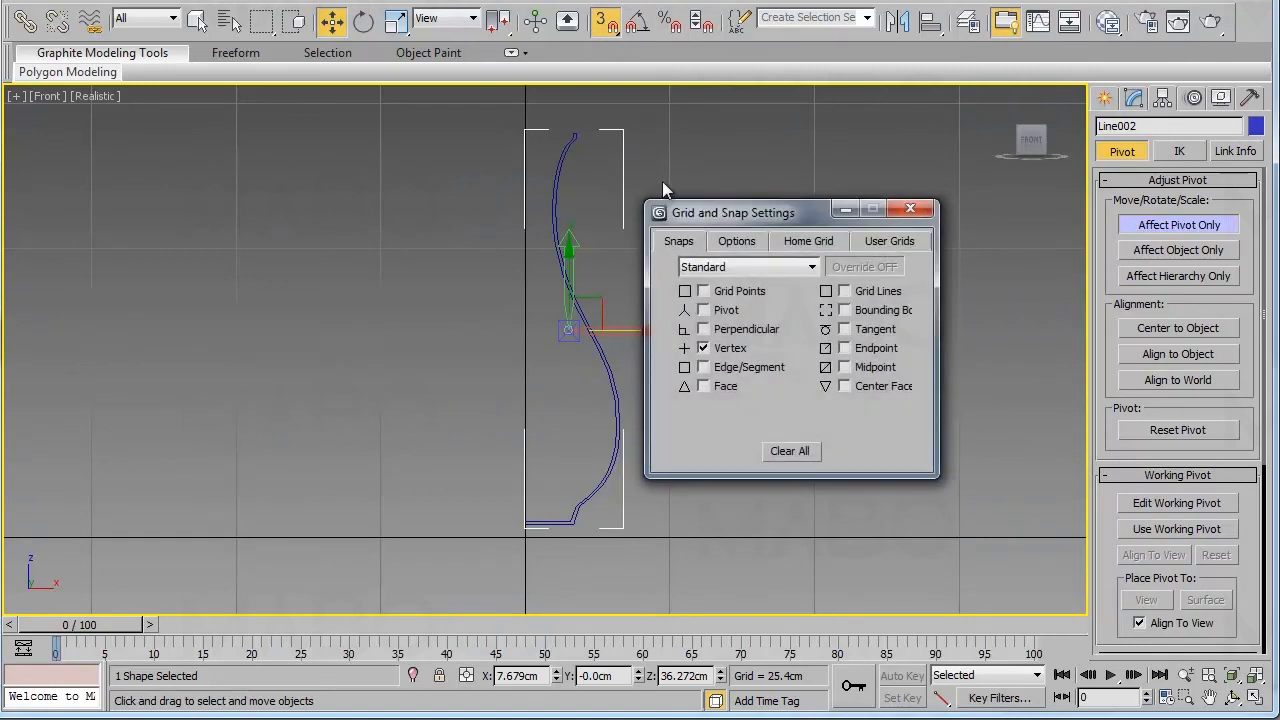
click(703, 310)
click(909, 209)
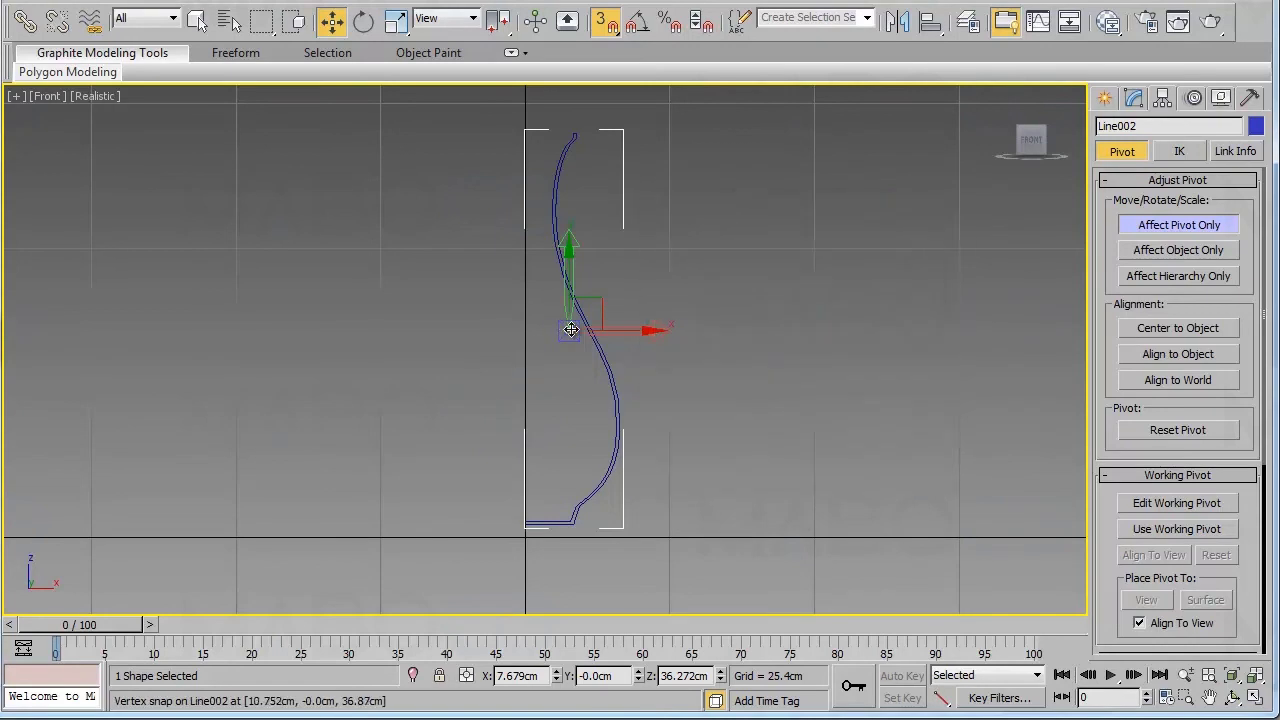
Snap the profile's pivot to the base end vertex on the vertical axis, and return to the line's modifier settings.
drag(568, 328, 525, 522)
middle_drag(670, 490, 729, 219)
key(alt+z)
drag(720, 432, 703, 274)
middle_drag(740, 237, 554, 545)
middle_drag(664, 383, 586, 538)
mouse_move(586, 538)
mouse_down()
mouse_move(570, 400)
mouse_move(575, 530)
mouse_up()
drag(628, 237, 626, 369)
middle_drag(635, 254, 635, 382)
drag(614, 250, 613, 281)
middle_drag(640, 190, 646, 288)
drag(647, 196, 644, 229)
right_click(645, 230)
click(1134, 99)
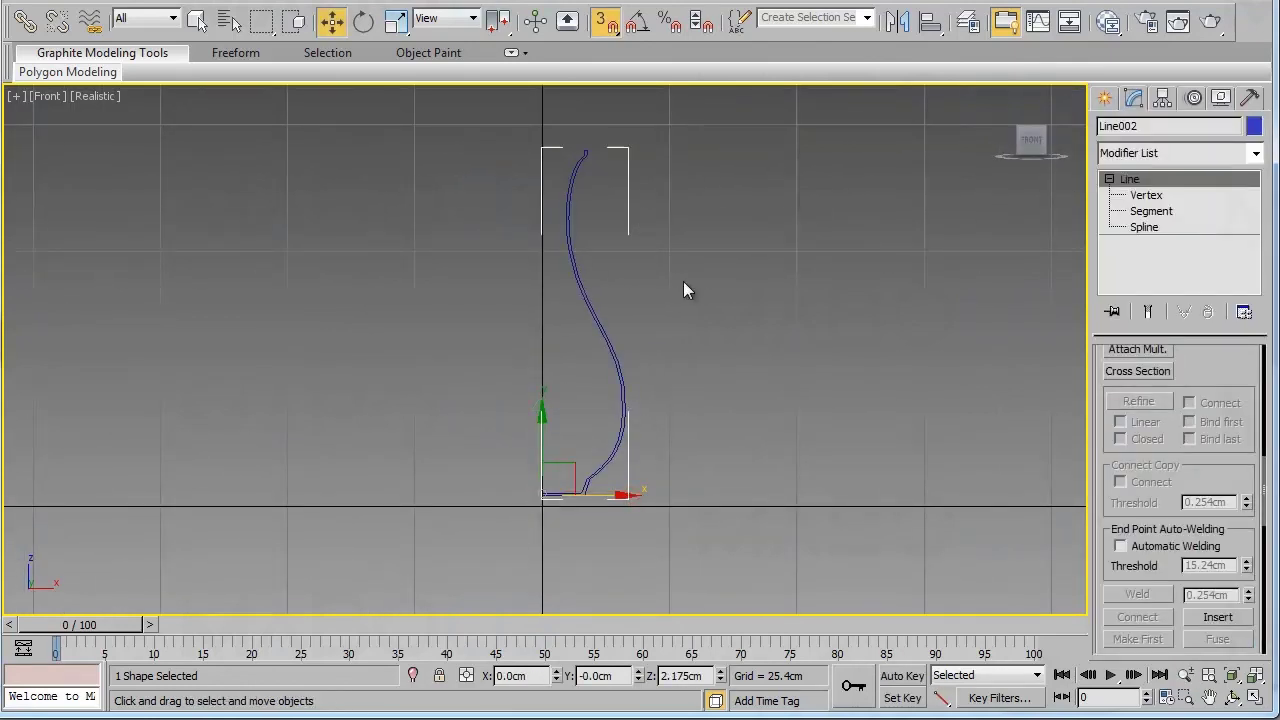
Turn off 3D snapping and apply a Lathe modifier to the vase profile.
middle_drag(685, 289, 722, 312)
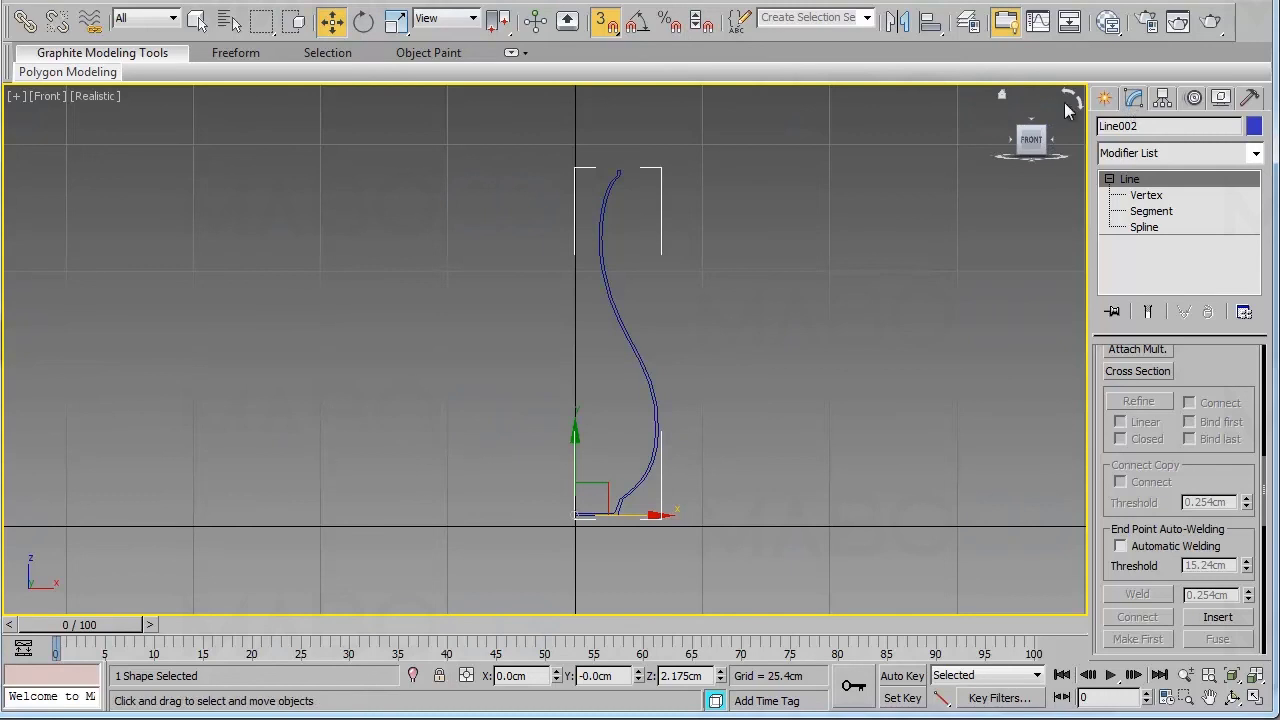
click(1254, 152)
drag(1263, 212, 1272, 312)
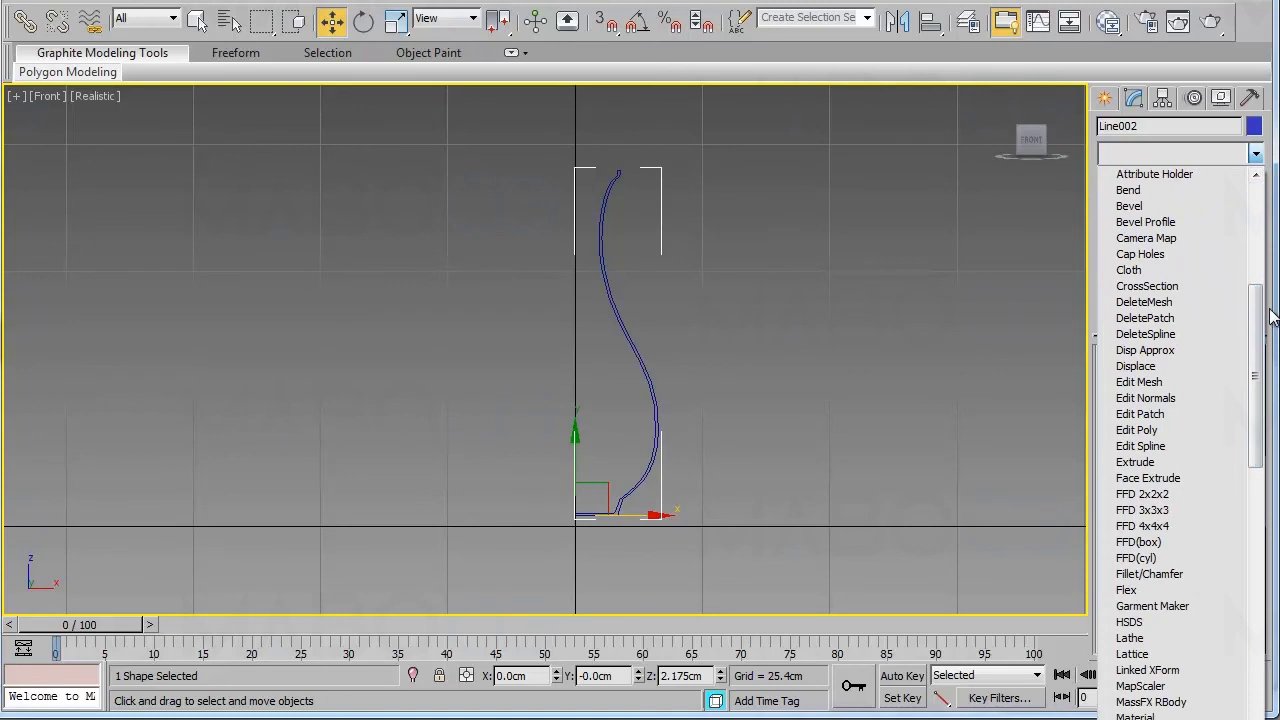
click(1130, 638)
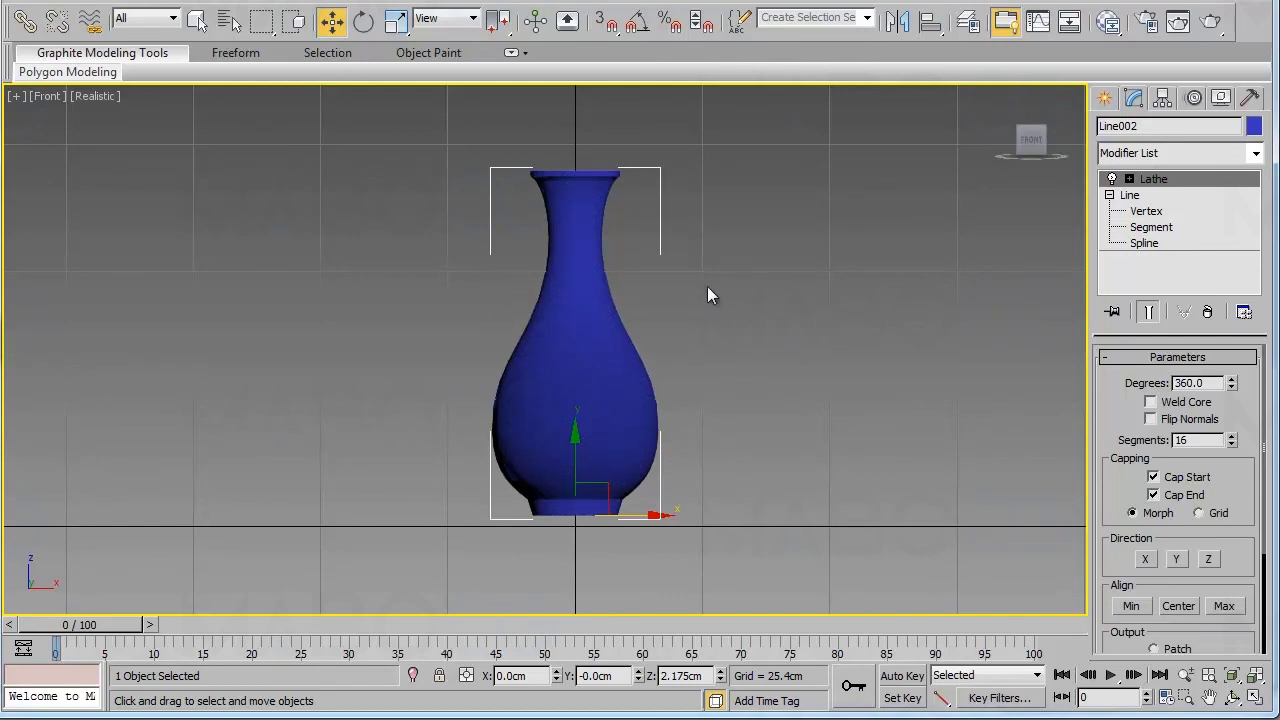
Set the Lathe segments to 64 to smooth the vase's round rim.
alt+middle_drag(735, 330, 722, 420)
drag(722, 441, 719, 355)
mouse_move(781, 355)
ctrl+alt+middle_down()
mouse_move(751, 417)
mouse_move(766, 369)
ctrl+alt+middle_up()
key(w)
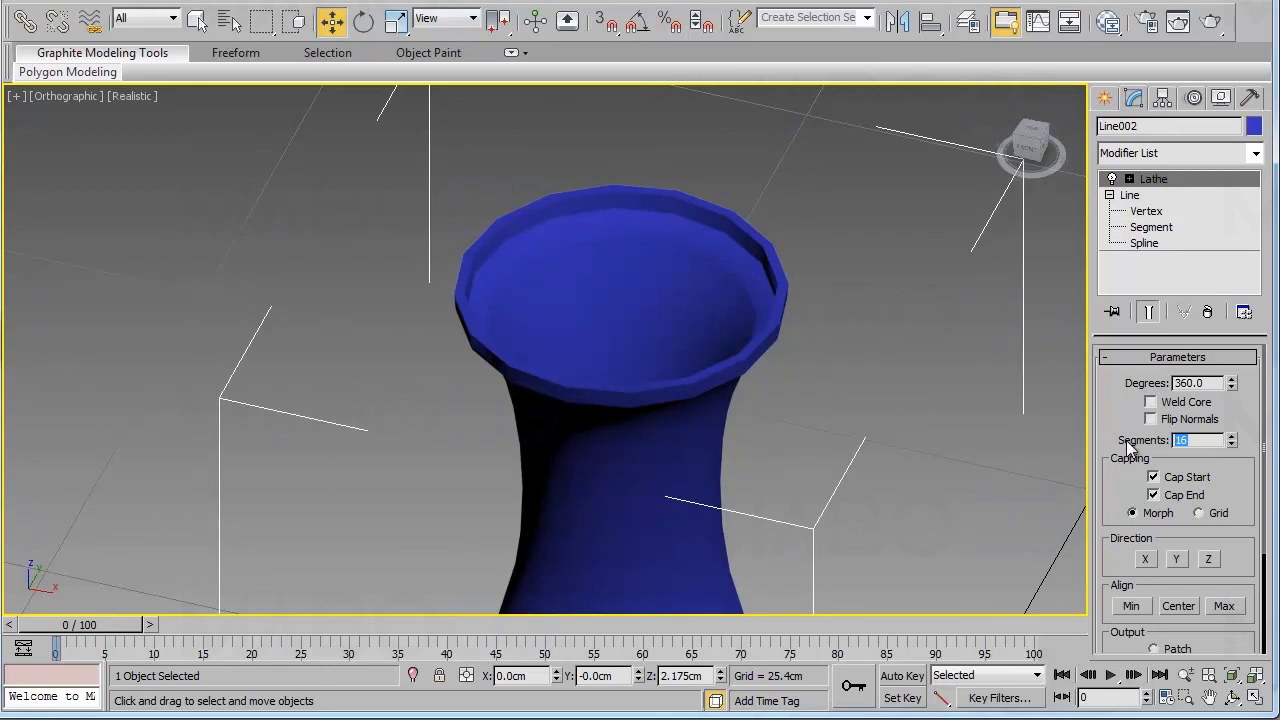
key(Return)
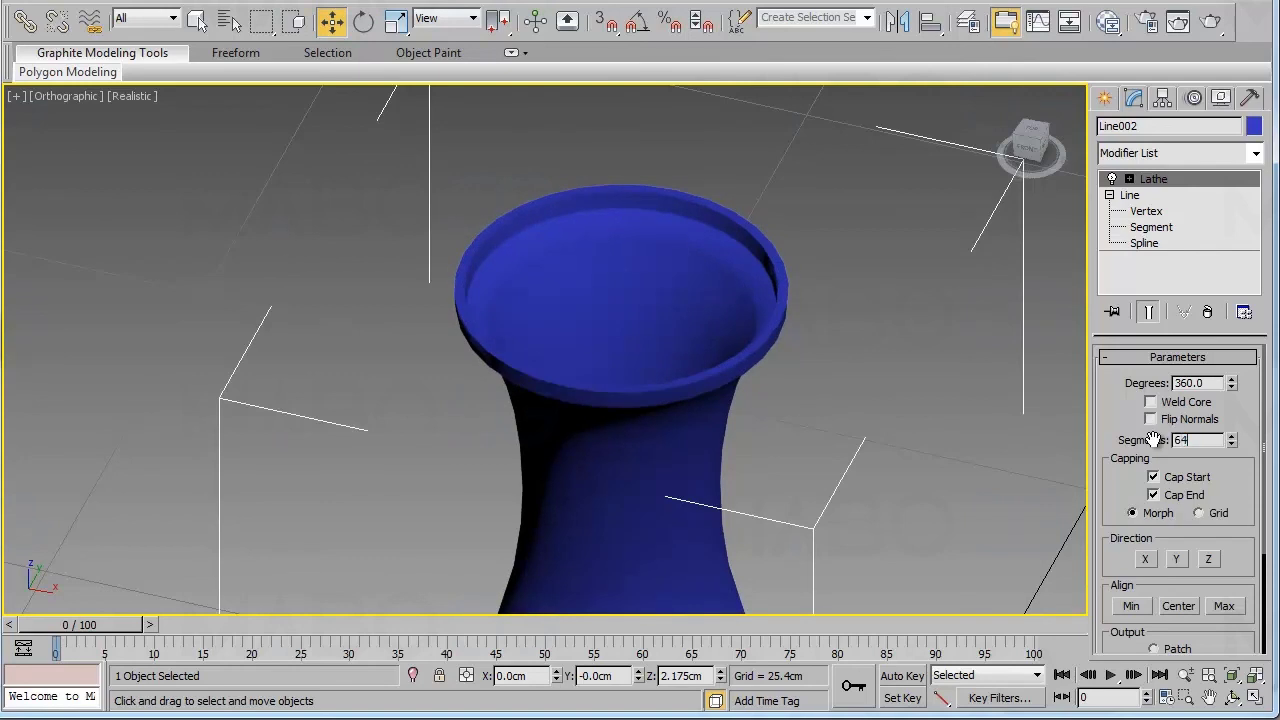
Switch to a perspective view of the vase's underside and enable Weld Core for the Lathe.
middle_drag(872, 403, 808, 362)
key(alt+z)
drag(632, 356, 630, 419)
middle_drag(677, 473, 679, 352)
middle_drag(678, 488, 684, 407)
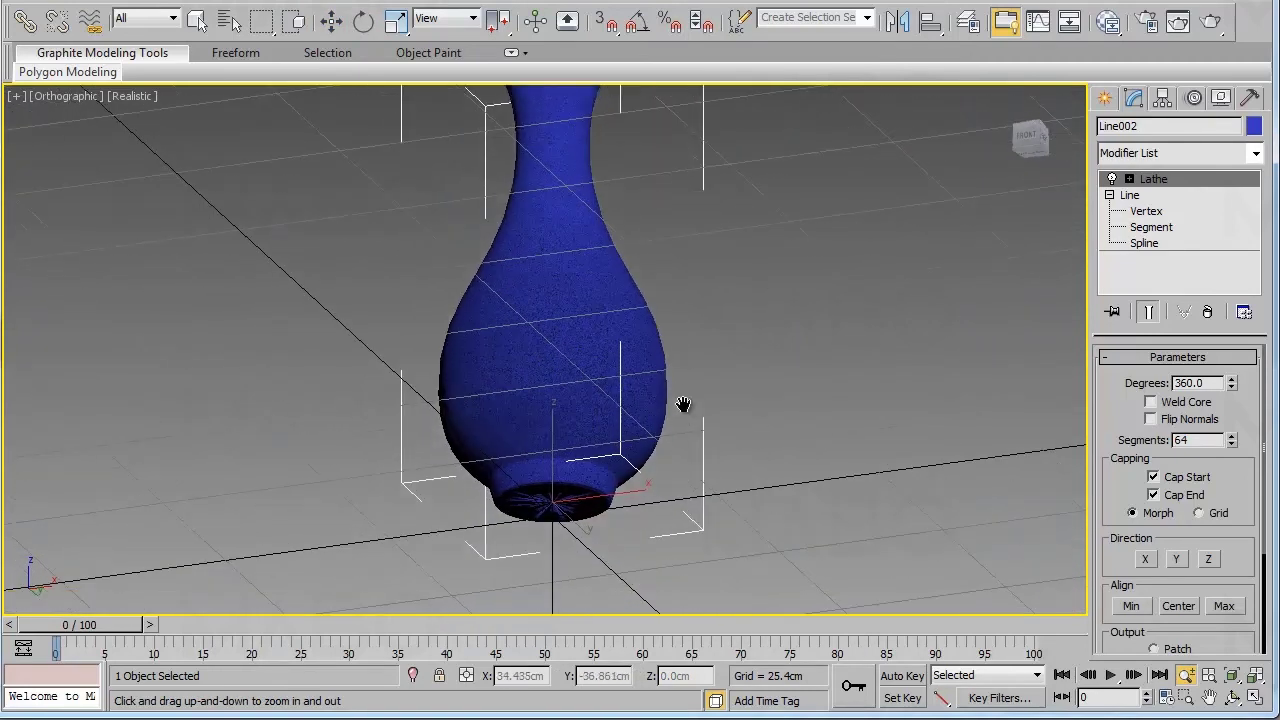
key(p)
drag(689, 425, 650, 449)
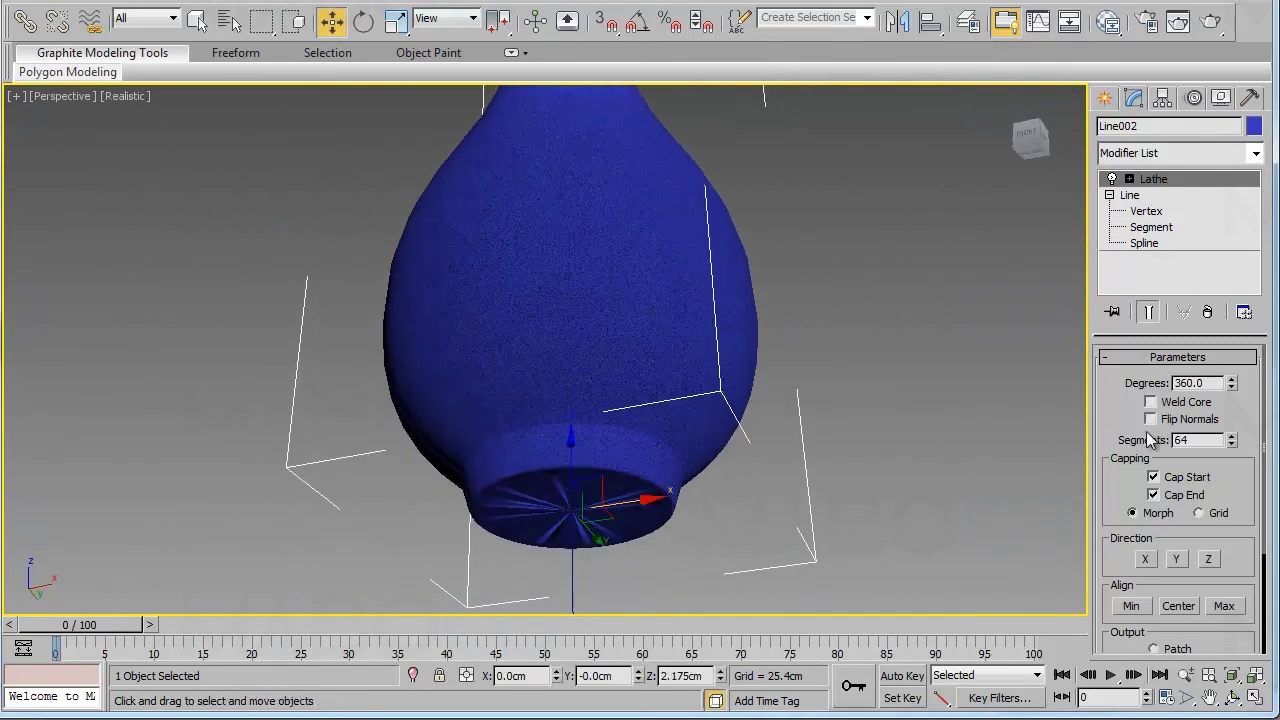
click(1151, 401)
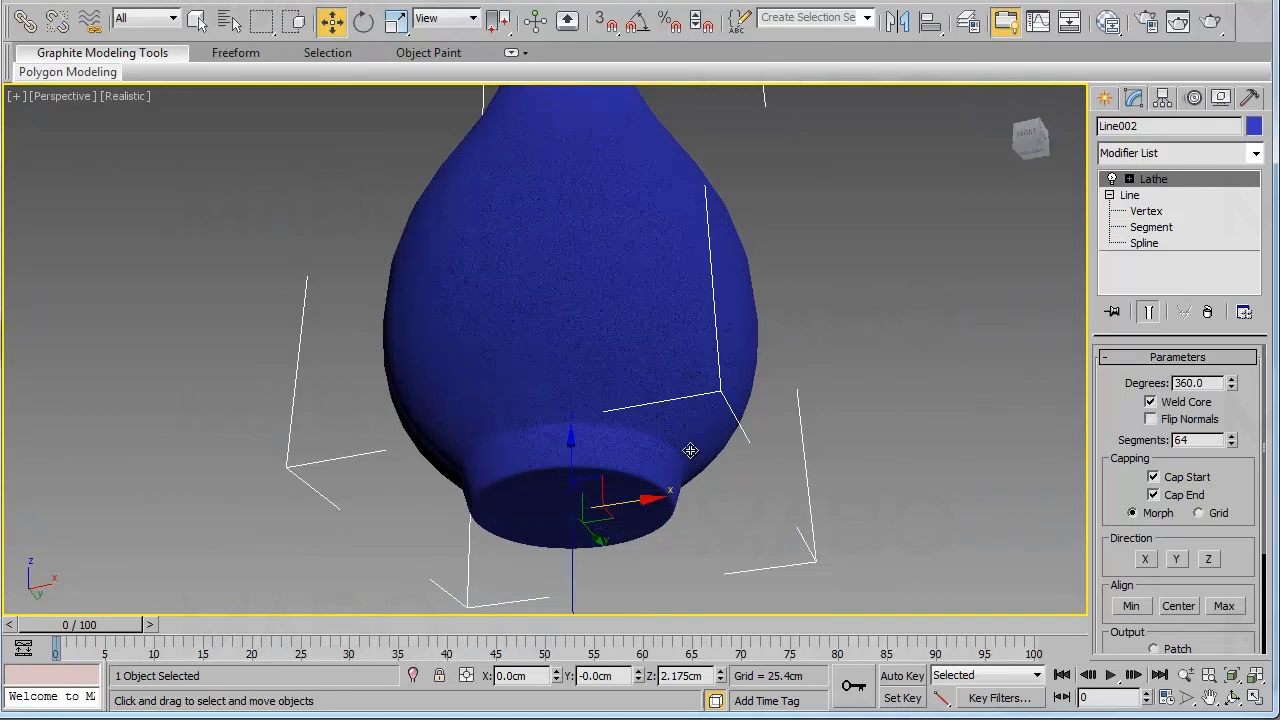
Disable and re-enable Weld Core to compare the shading at the centre of the vase's base.
alt+middle_drag(690, 450, 680, 403)
click(1151, 401)
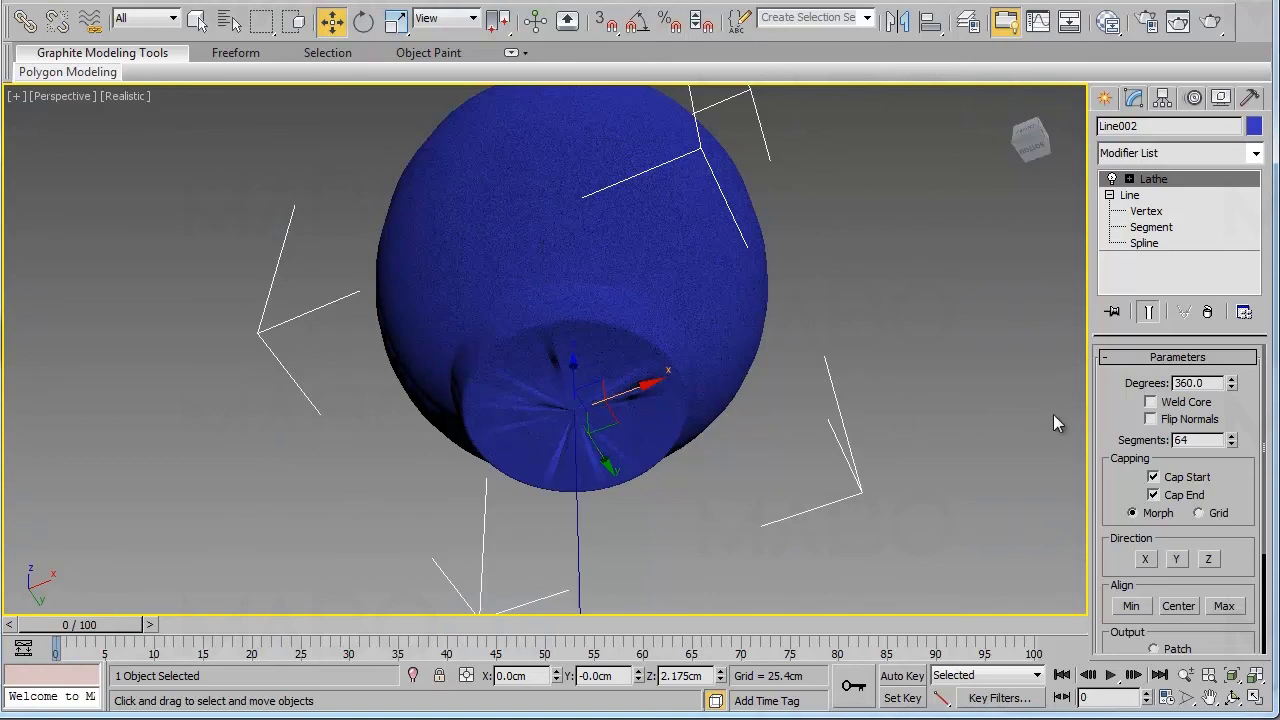
click(1151, 403)
Examine the whole lathed vase from above, including its rim and inner wall.
alt+middle_drag(766, 380, 729, 466)
middle_drag(728, 266, 724, 371)
key(alt+z)
drag(691, 167, 691, 215)
middle_drag(691, 215, 714, 302)
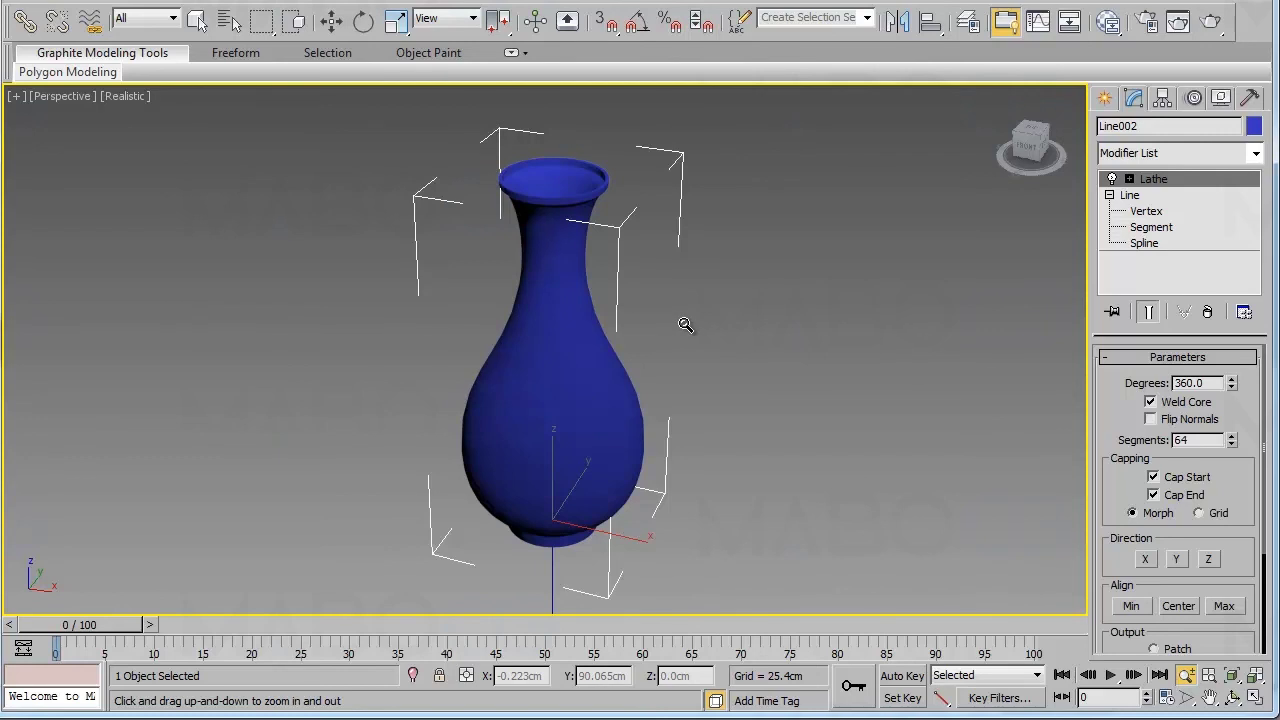
alt+middle_drag(706, 349, 674, 380)
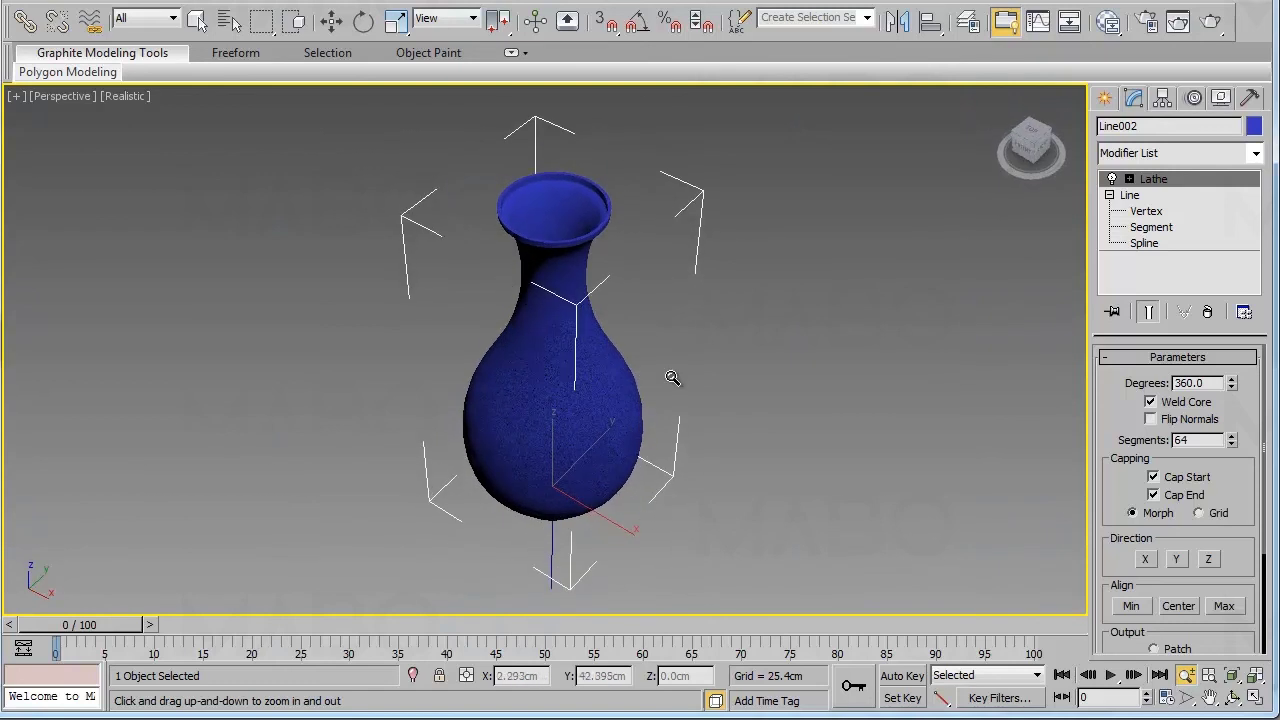